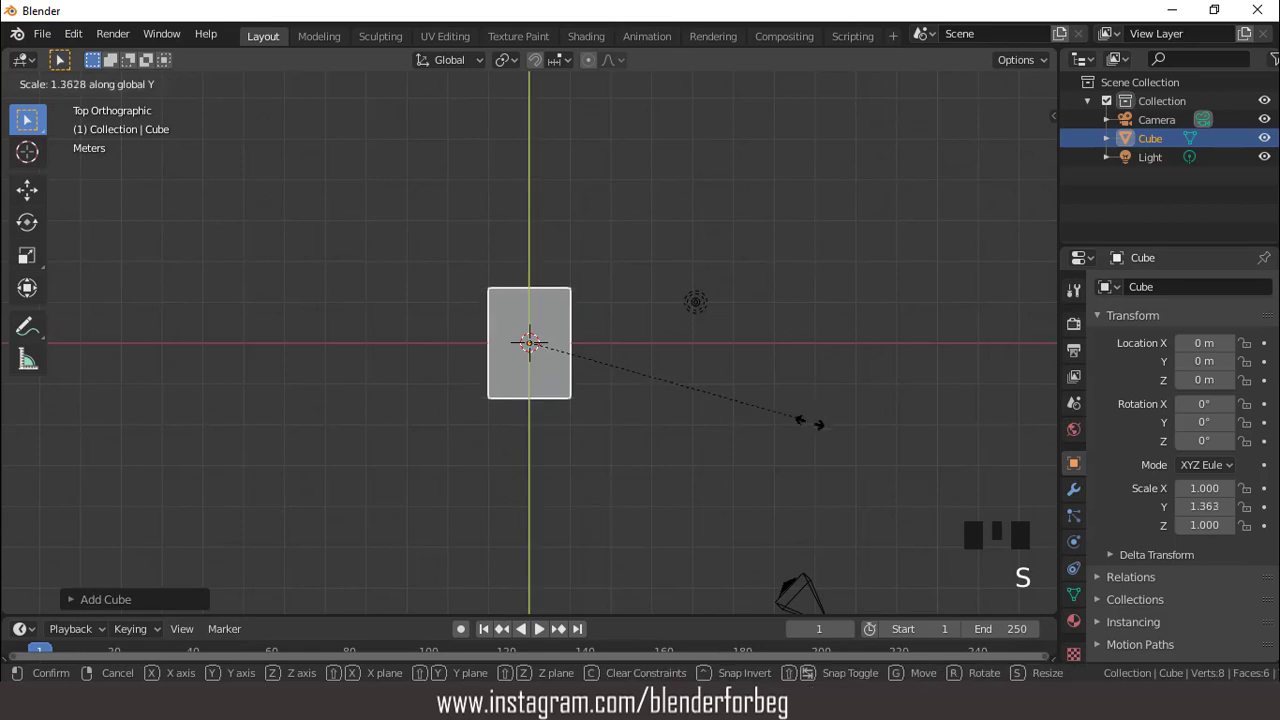
Stretch the cube along Y to a scale of about 2.05 and apply its scale
click(943, 446)
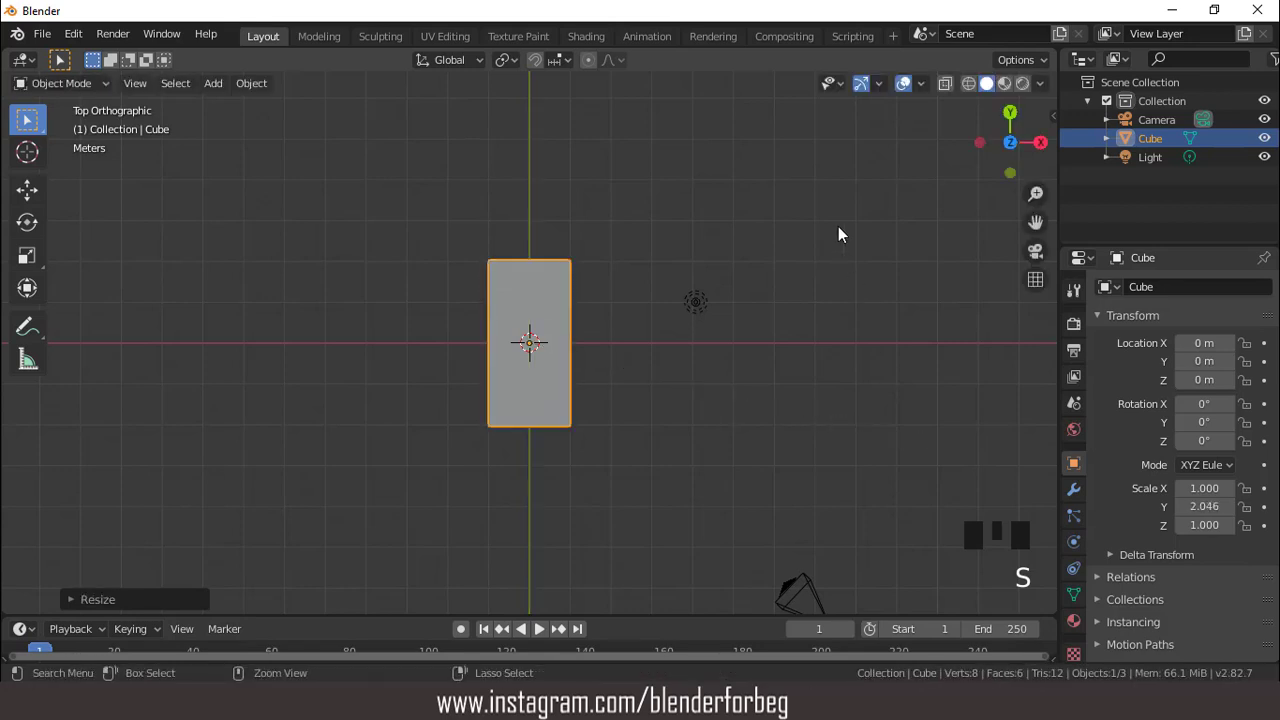
key(ctrl+a)
click(838, 226)
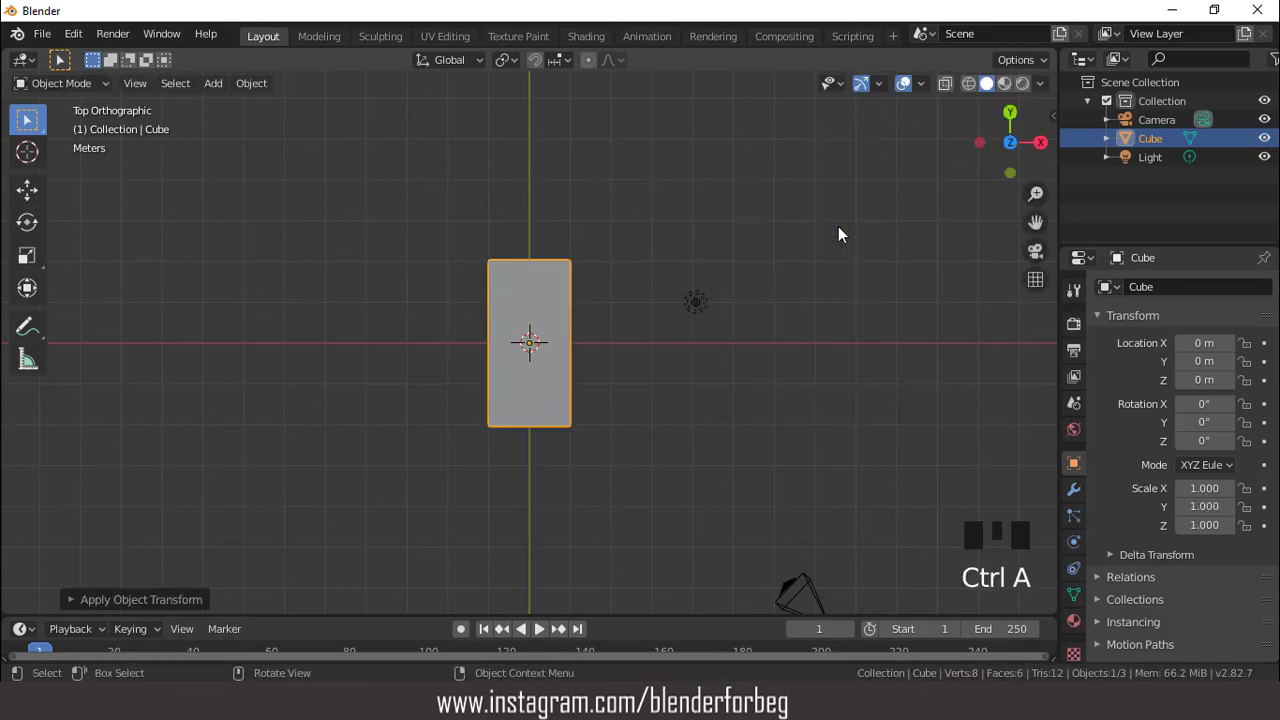
Inset the cube's +X face with a narrow border in Edit Mode
key(KP_3)
key(Tab)
key(3)
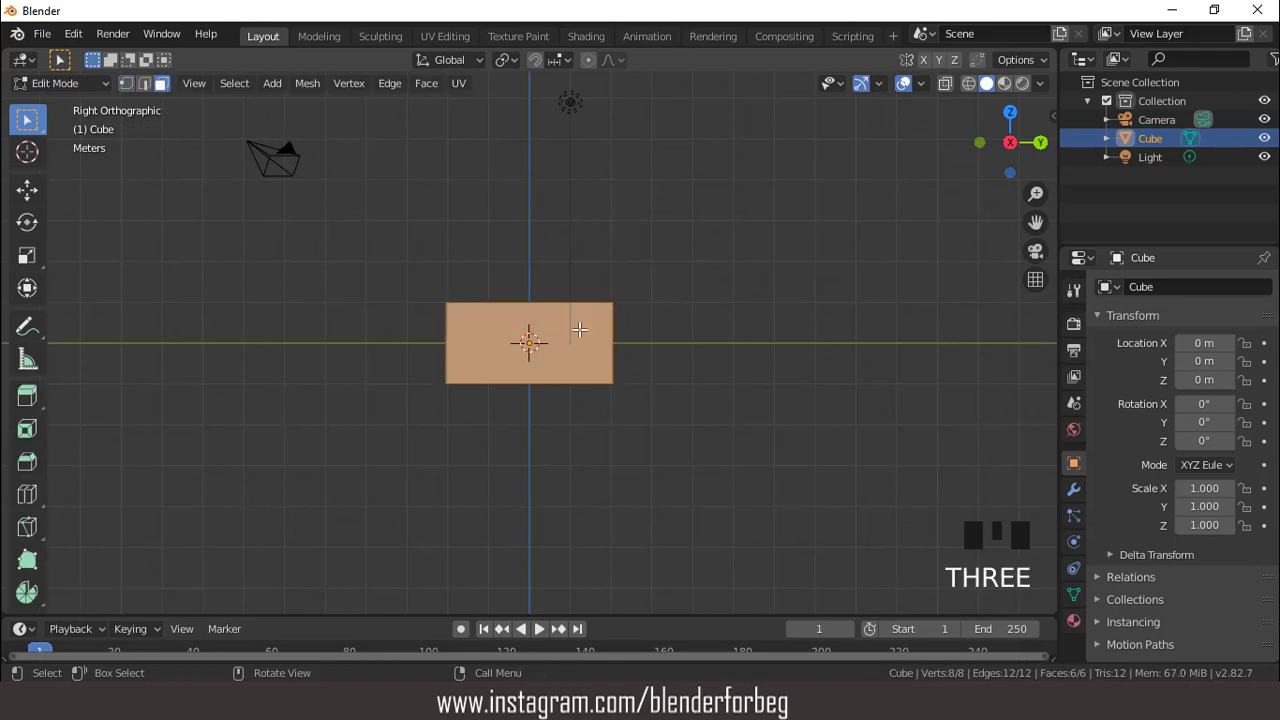
click(558, 338)
scroll(601, 356, up, 2)
key(i)
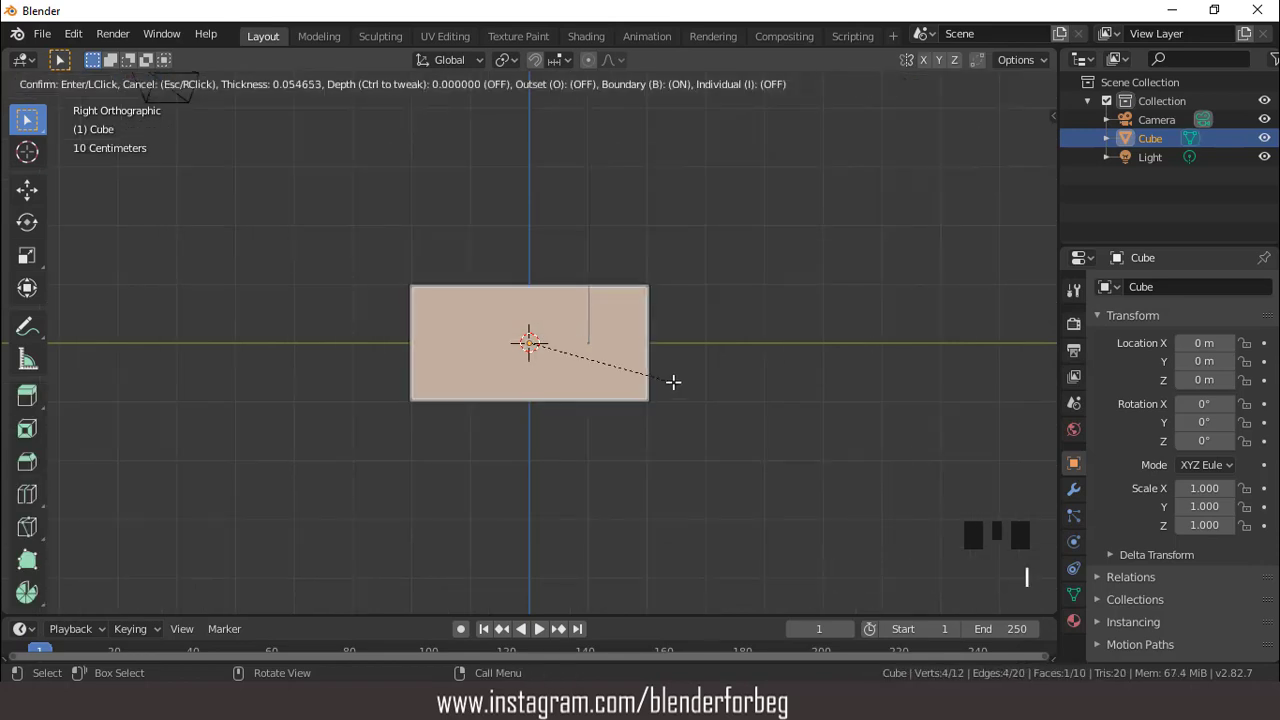
click(674, 380)
Scale the inset face along Z down to a thin horizontal strip
key(s)
key(z)
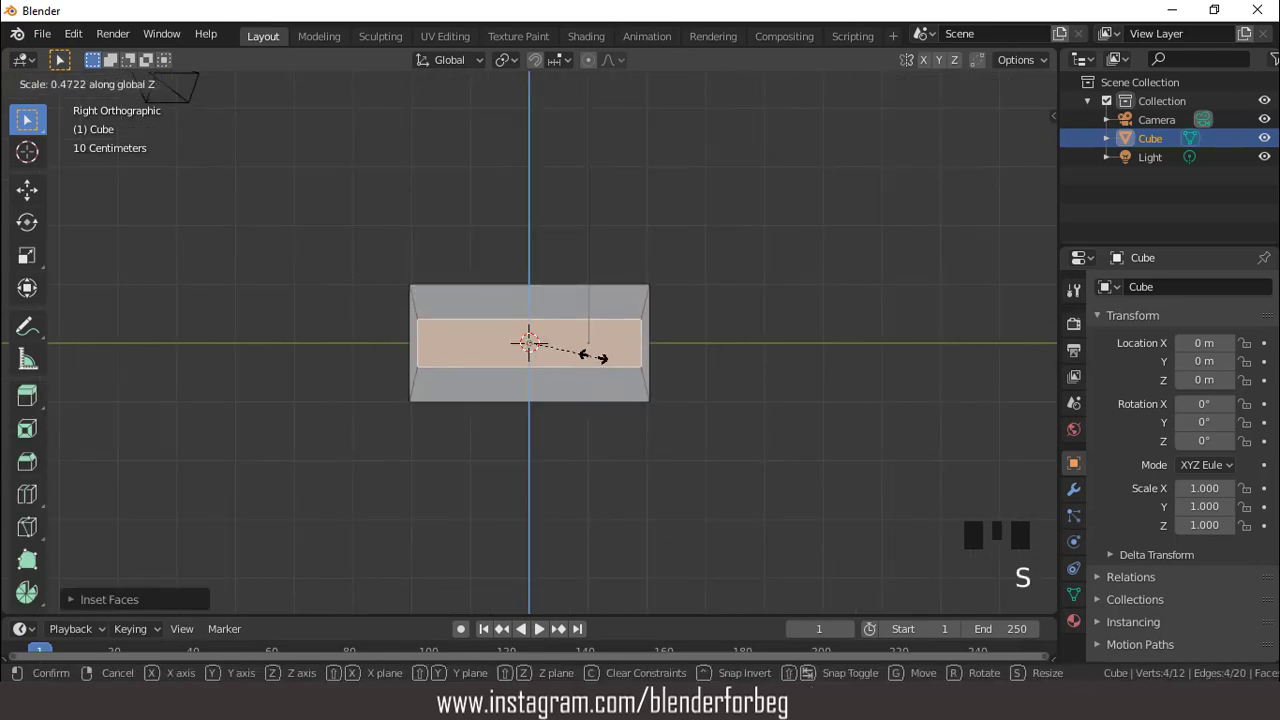
click(543, 344)
Extrude the thin strip face along +X into a long blade body and extrude a short tip section from its end
scroll(529, 343, down, 3)
key(KP_7)
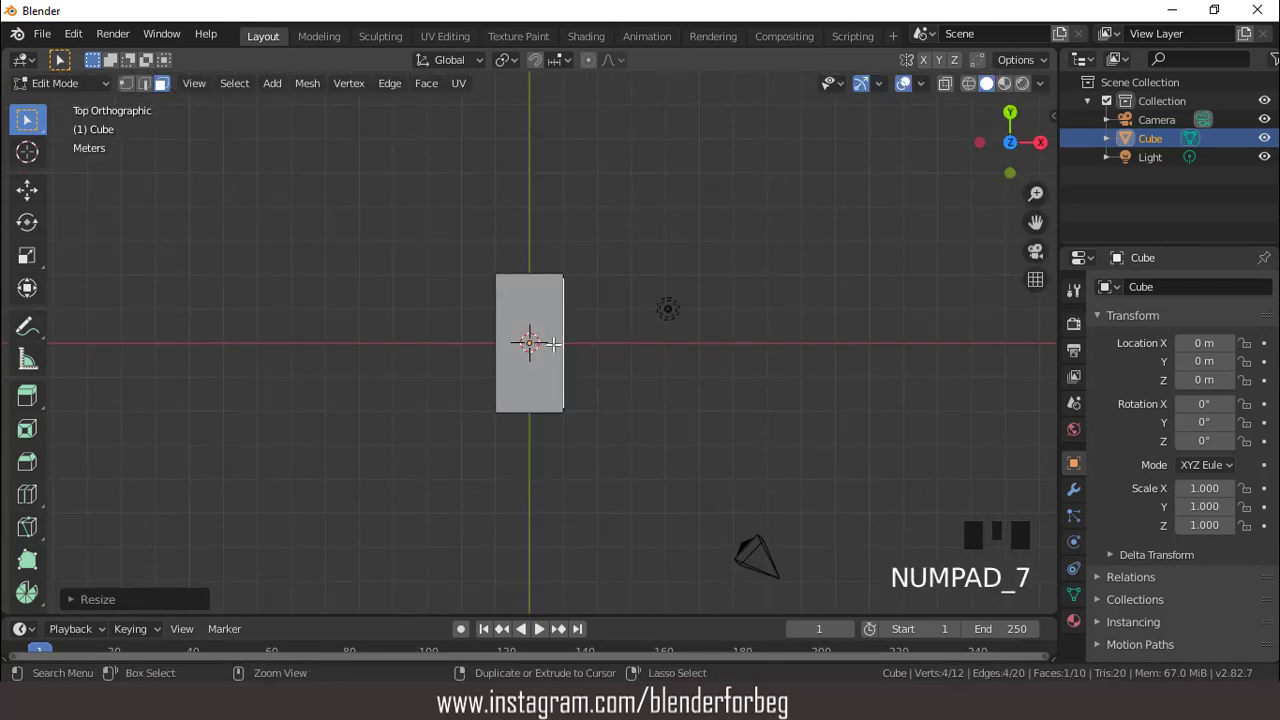
key(ctrl+KP_6)
key(ctrl+KP_6)
key(ctrl+KP_6)
key(ctrl+KP_6)
key(ctrl+KP_6)
key(ctrl+KP_6)
key(ctrl+KP_6)
key(ctrl+KP_6)
key(ctrl+KP_6)
key(ctrl+KP_6)
key(ctrl+KP_6)
key(ctrl+KP_6)
key(ctrl+KP_6)
scroll(554, 344, down, 5)
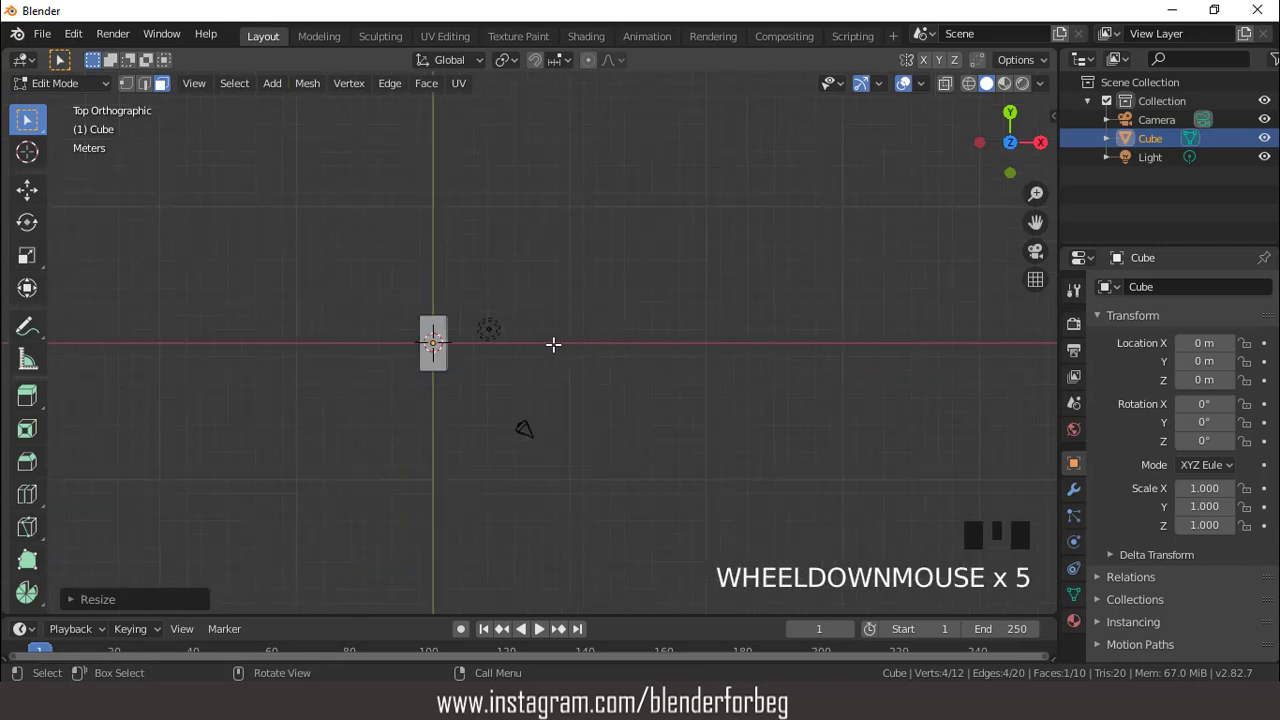
key(e)
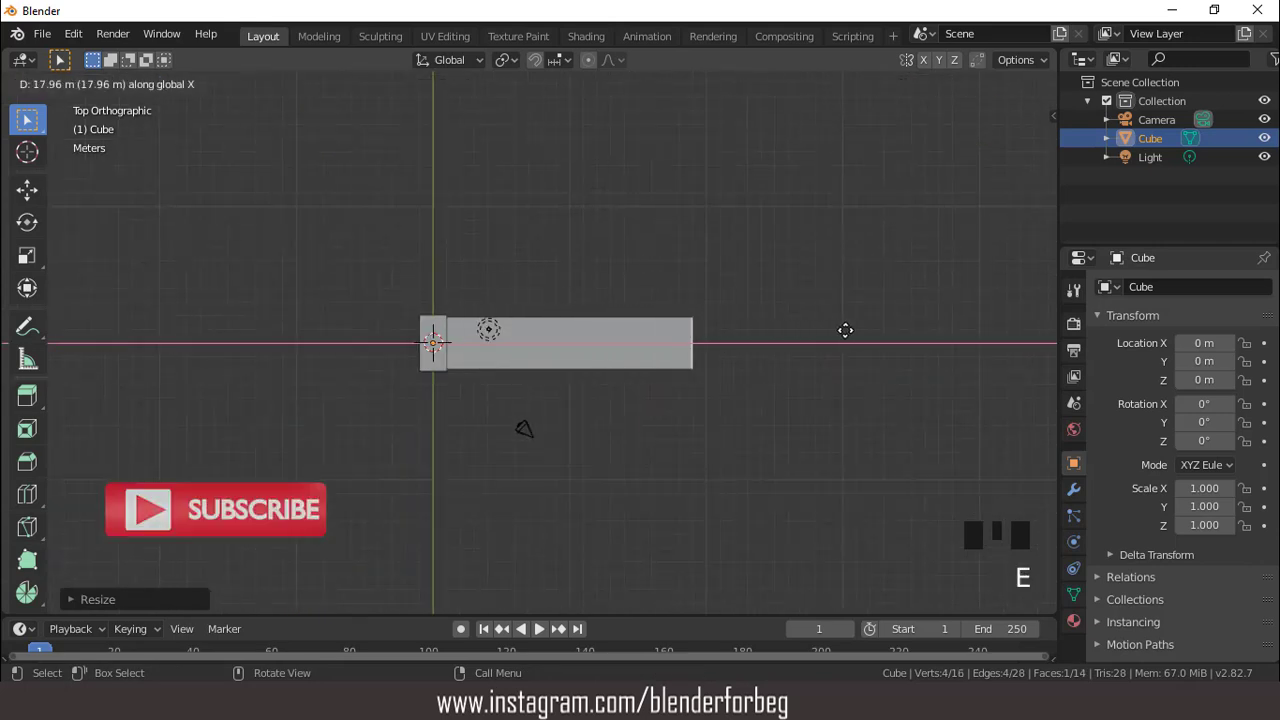
click(864, 330)
key(e)
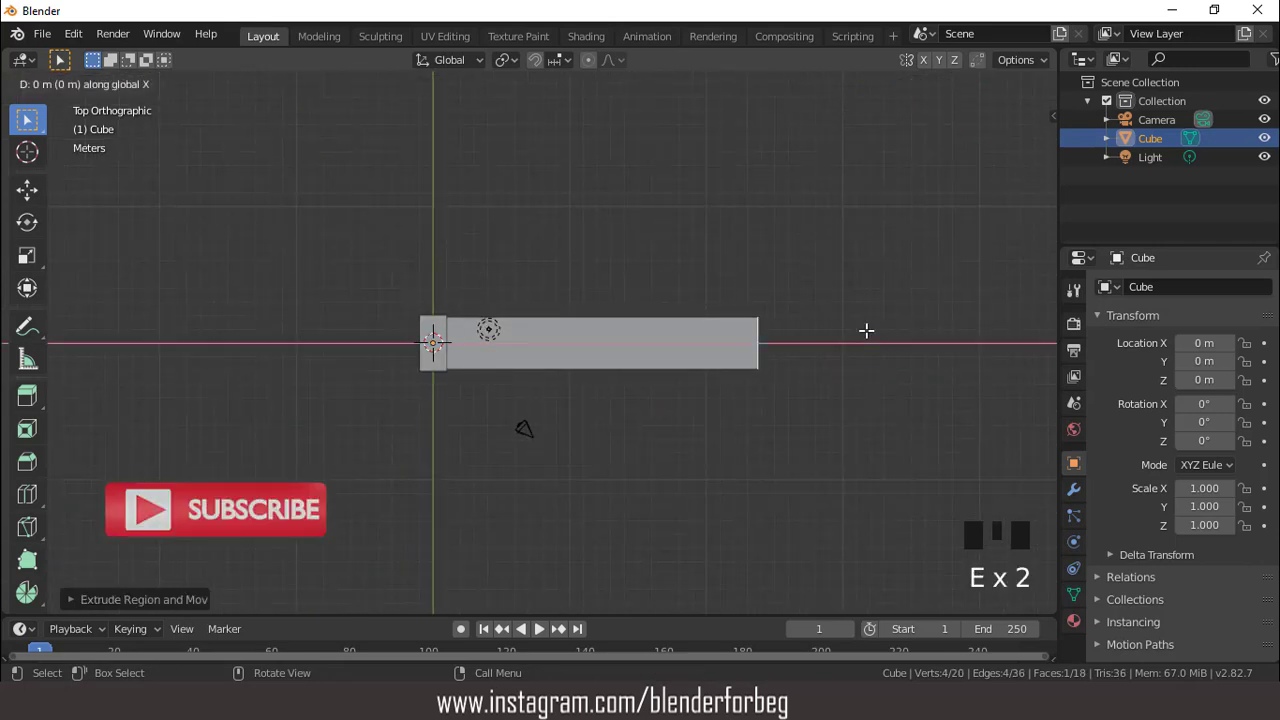
click(910, 331)
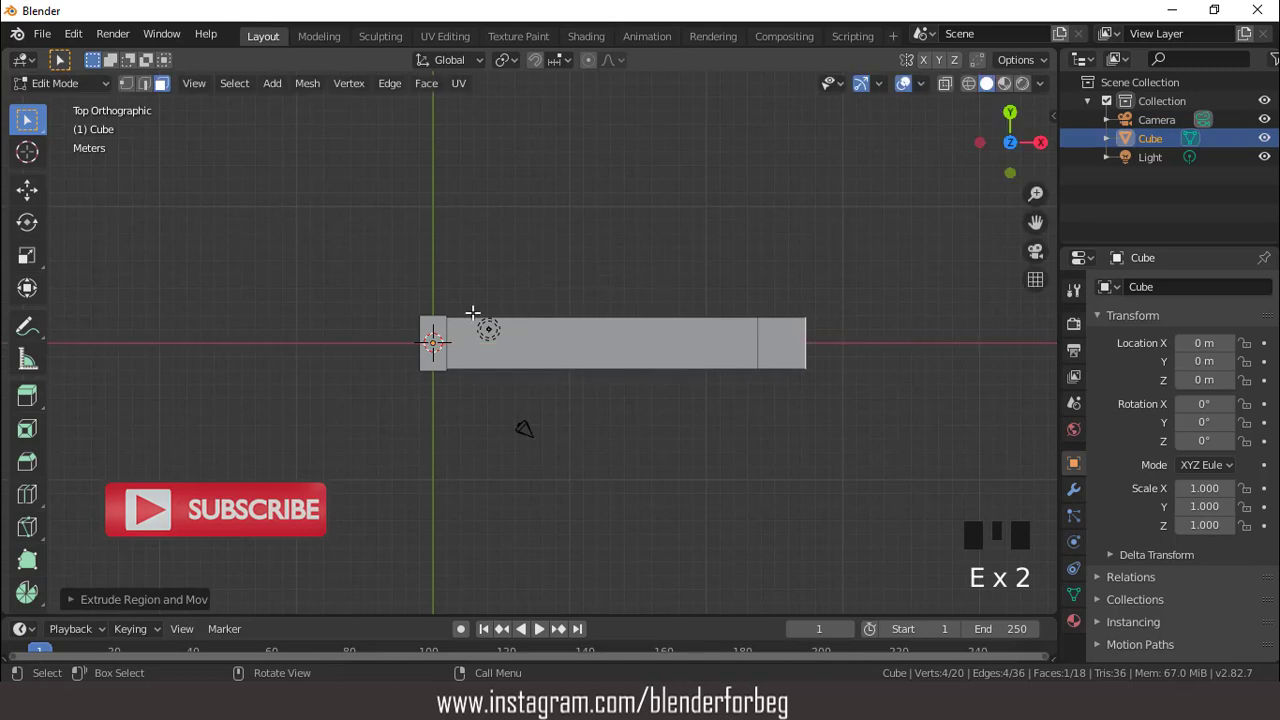
Add one lengthwise loop cut along the whole model and slide it toward the −Y edge
scroll(473, 313, up, 2)
key(ctrl+r)
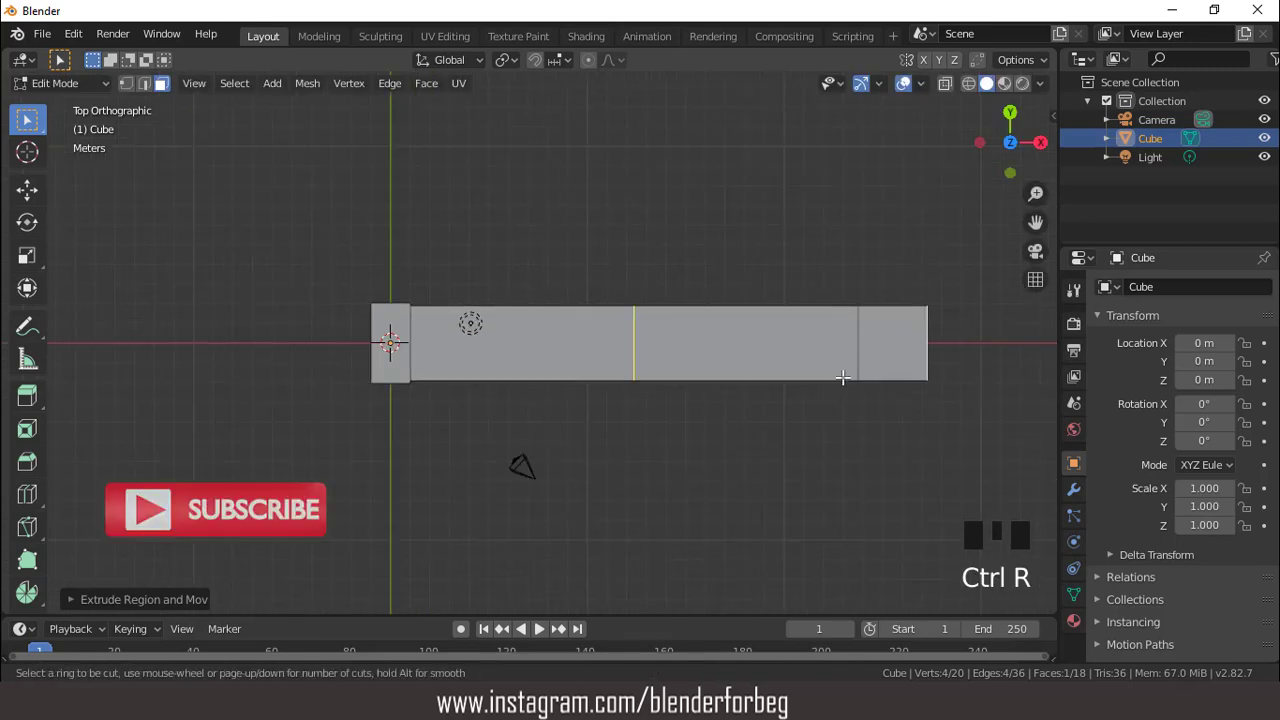
click(870, 353)
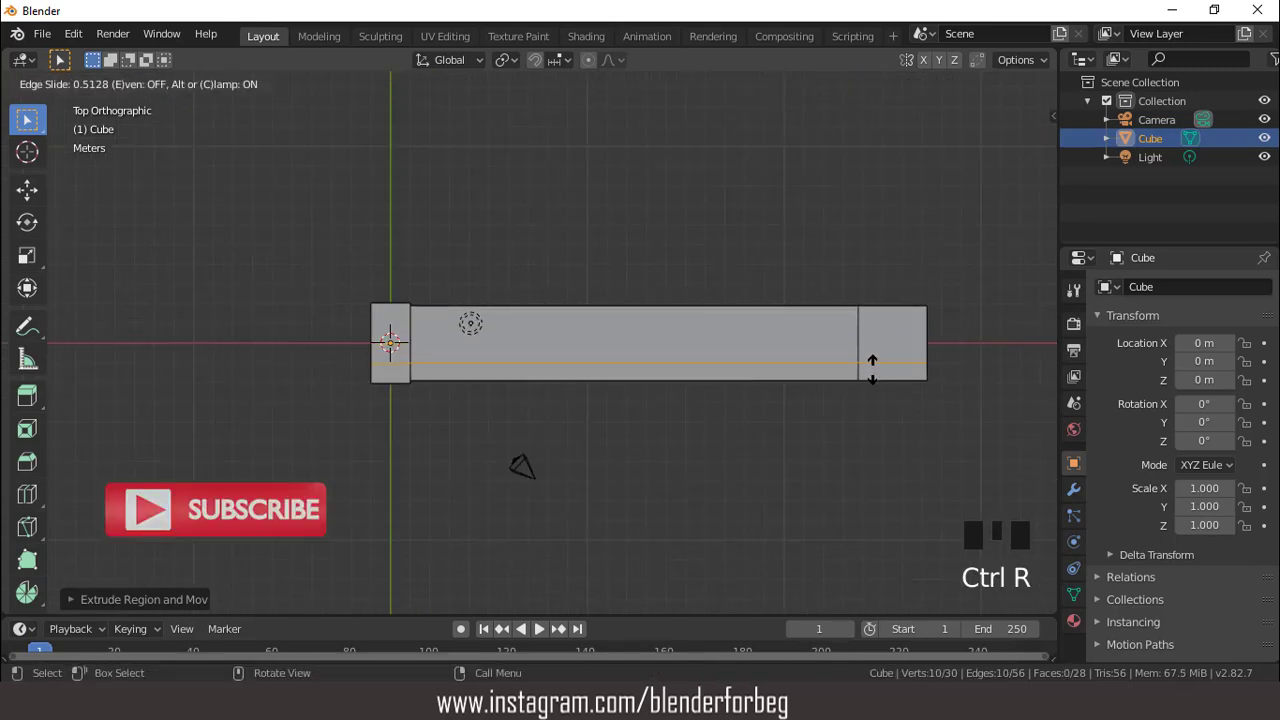
click(873, 372)
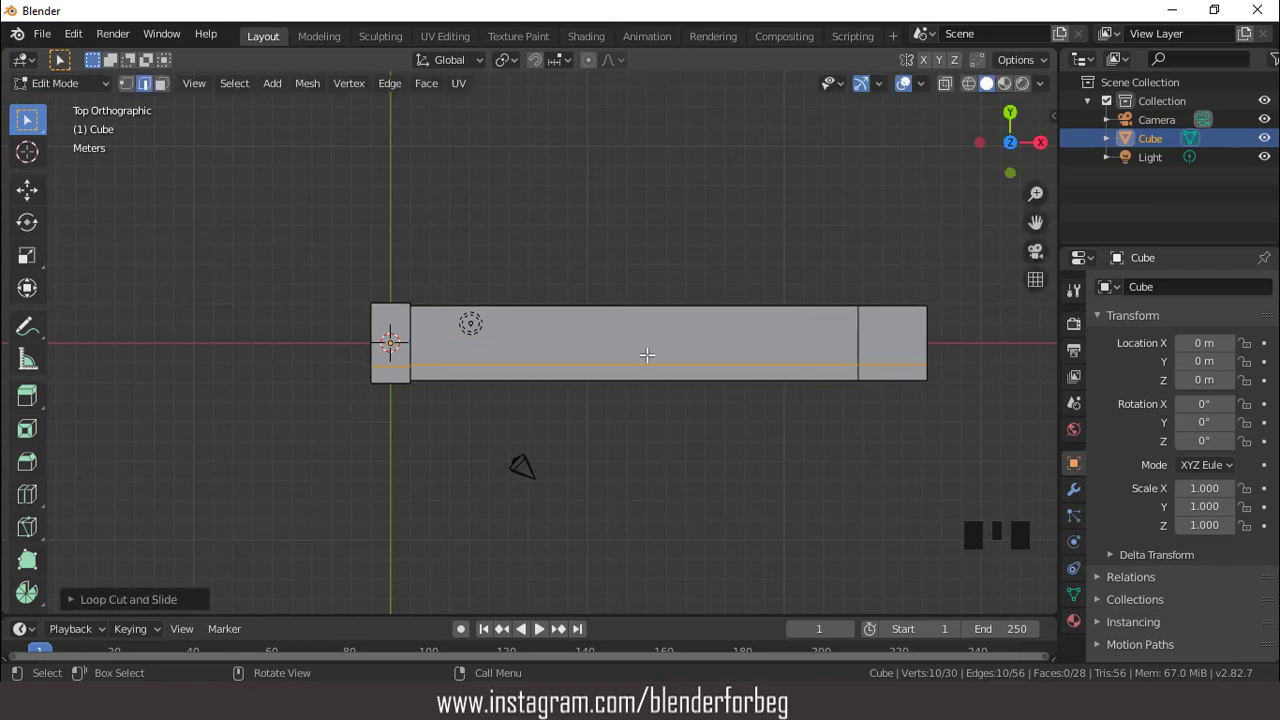
Merge at center the upper and lower vertices of the blade's −Y edge where it meets the base block
scroll(640, 354, up, 3)
key(1)
scroll(389, 360, up, 3)
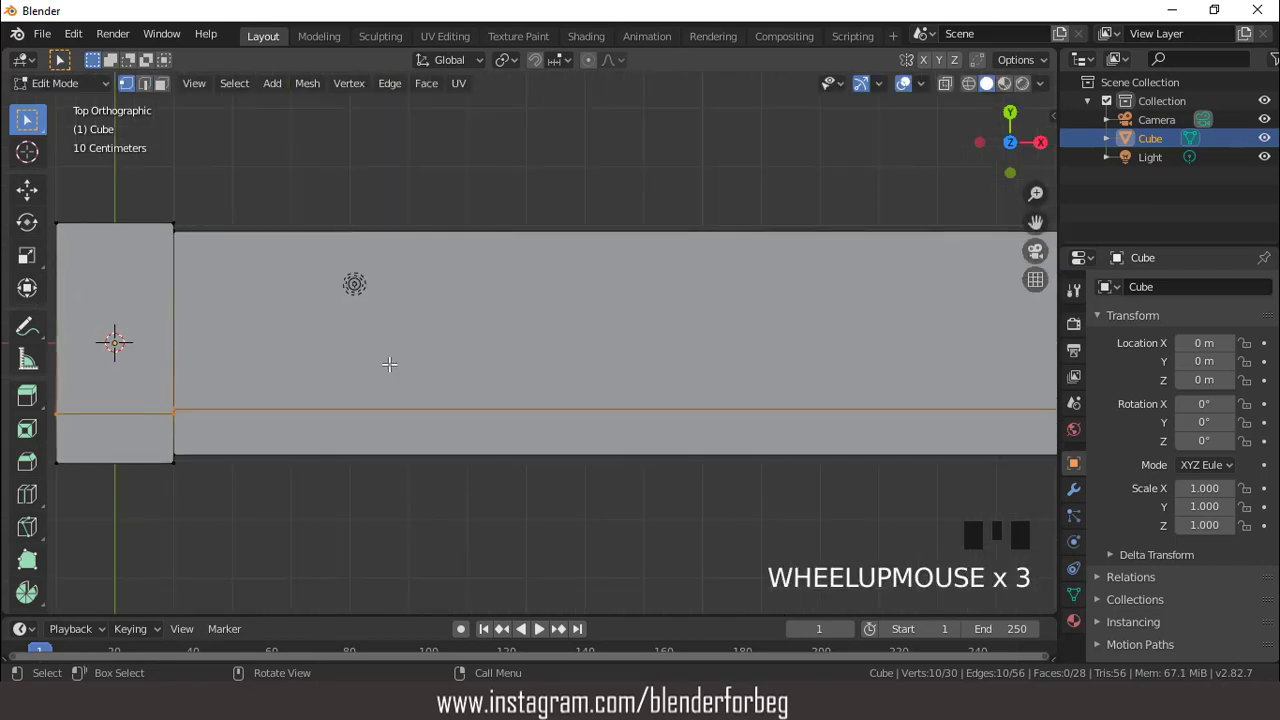
middle_drag(389, 360, 314, 301)
scroll(290, 287, up, 3)
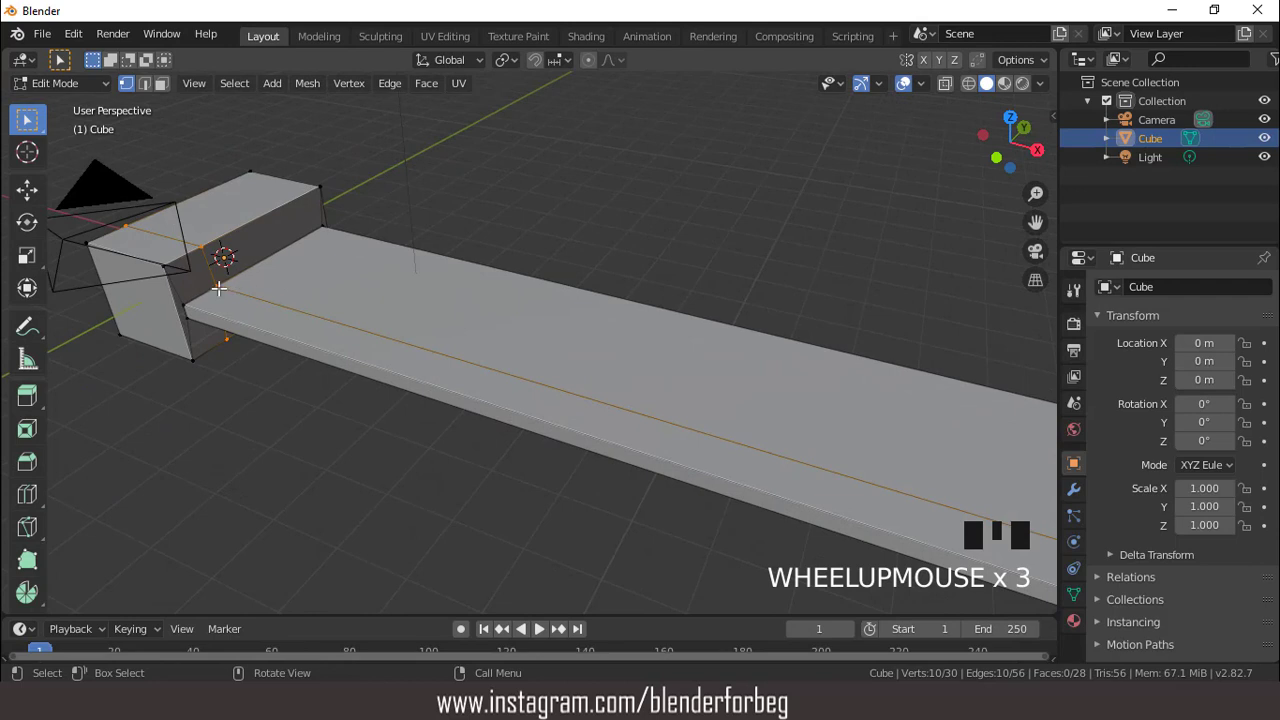
click(185, 307)
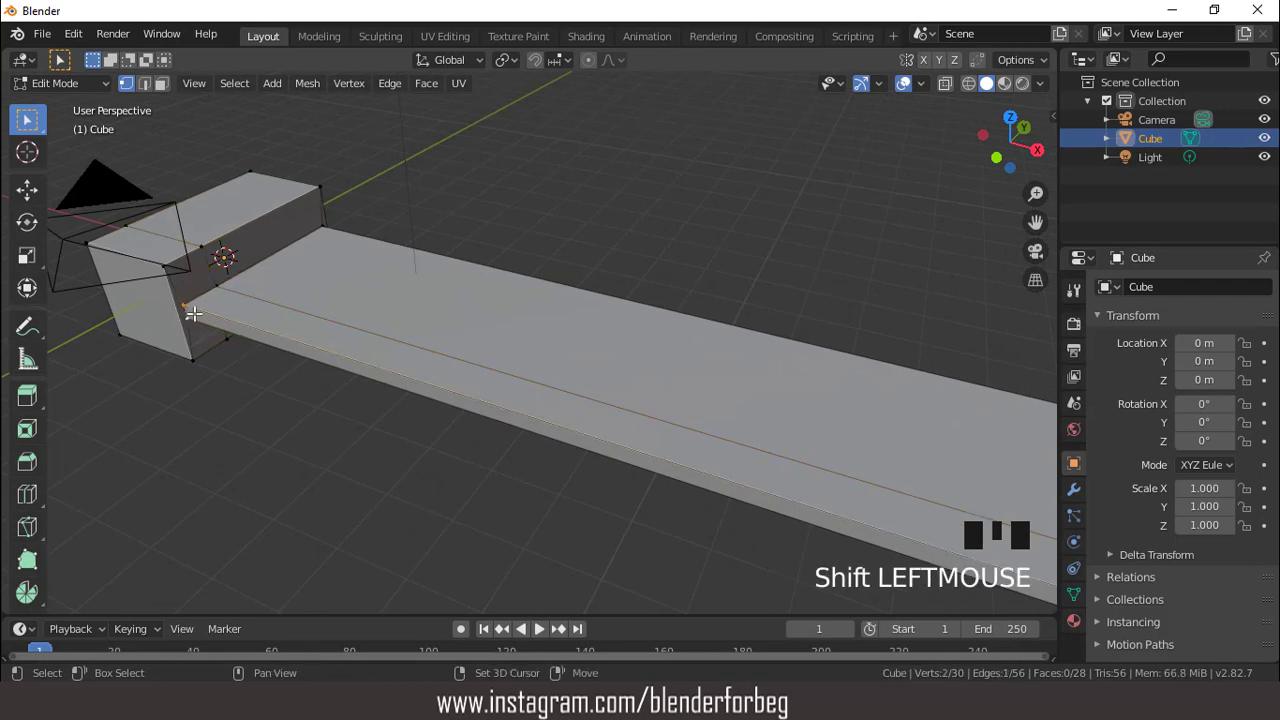
key(alt+m)
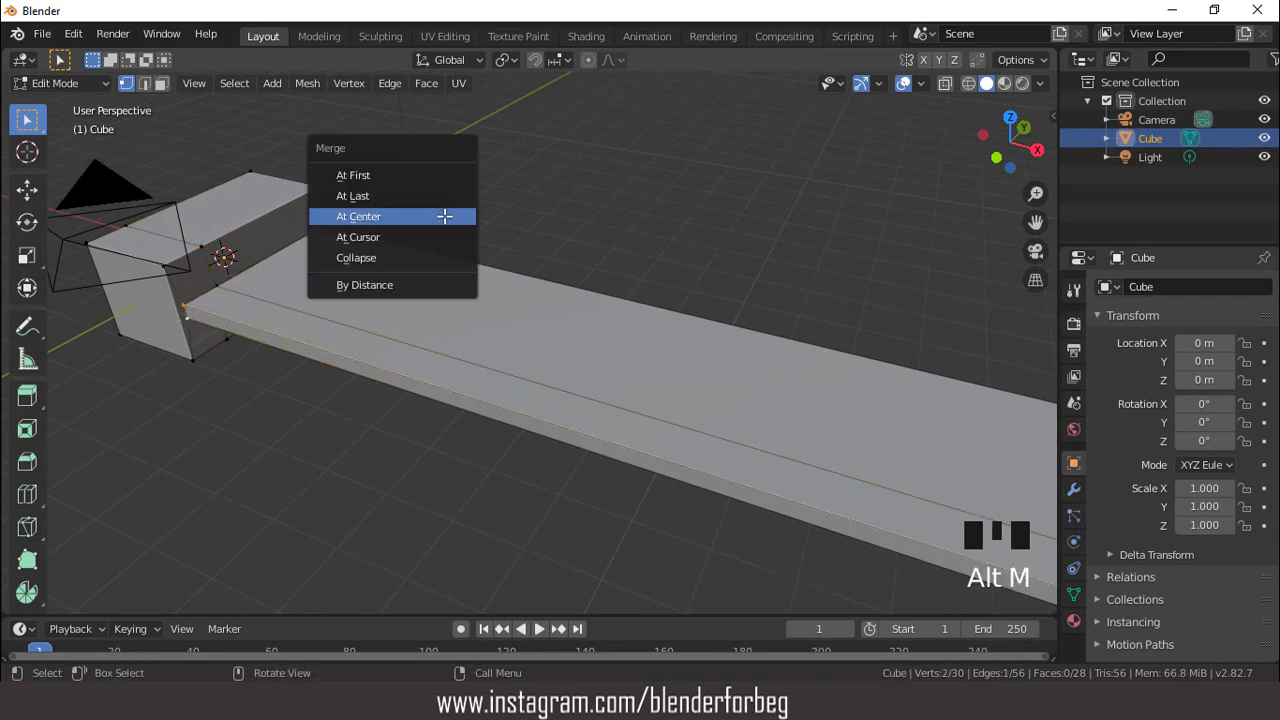
click(445, 216)
Merge at center the upper and lower −Y edge vertices at the seam between the blade body and tip section
scroll(556, 325, down, 4)
middle_drag(556, 325, 486, 269)
scroll(549, 317, down, 4)
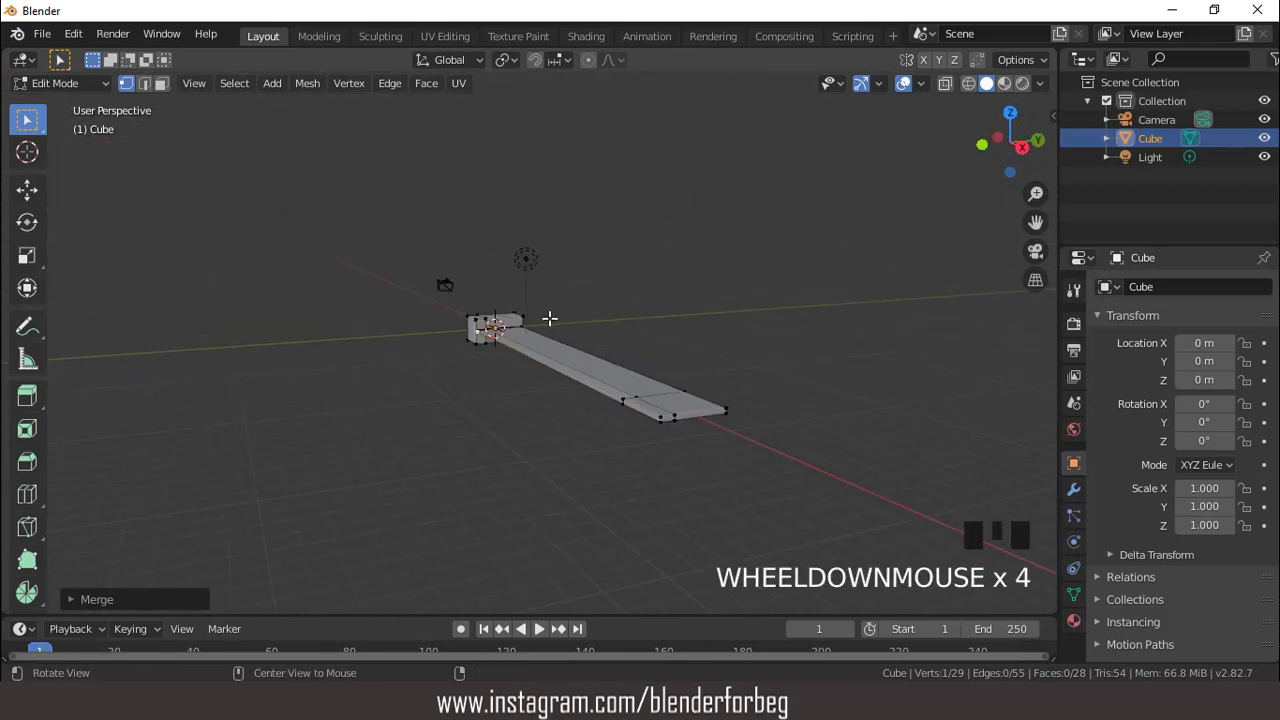
middle_drag(549, 317, 566, 351)
scroll(613, 429, up, 2)
click(594, 442)
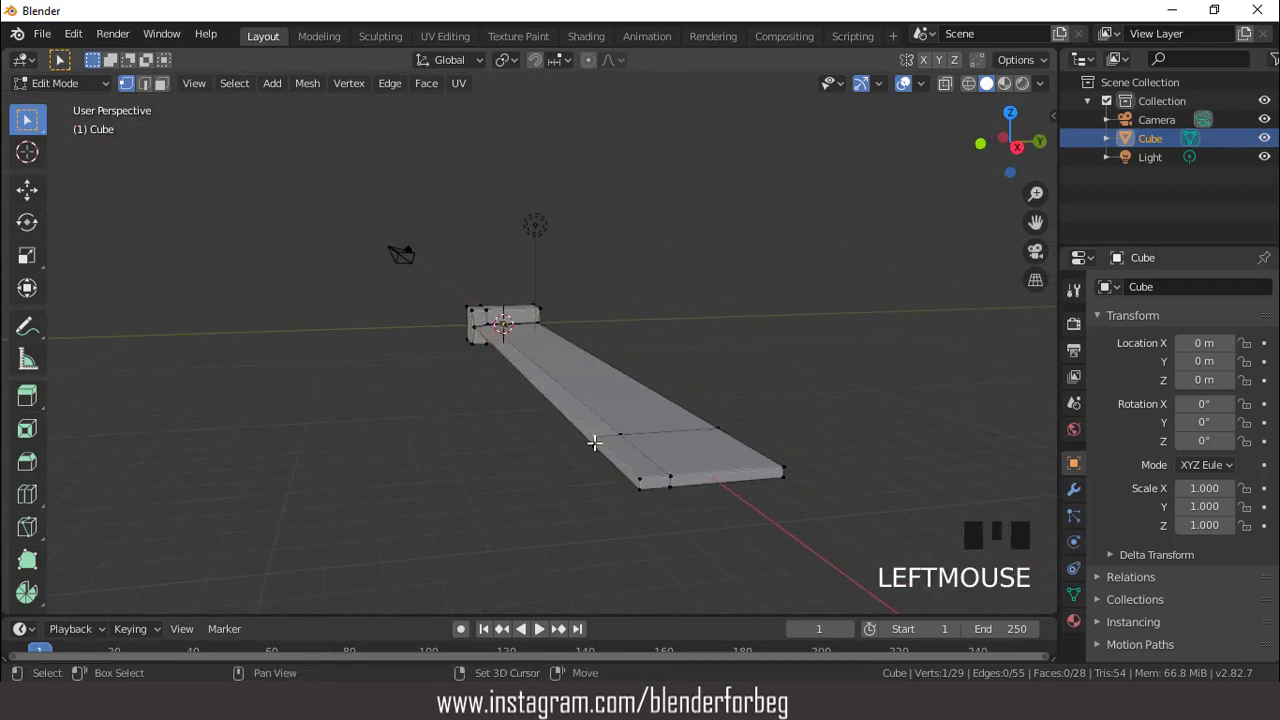
key(alt+m)
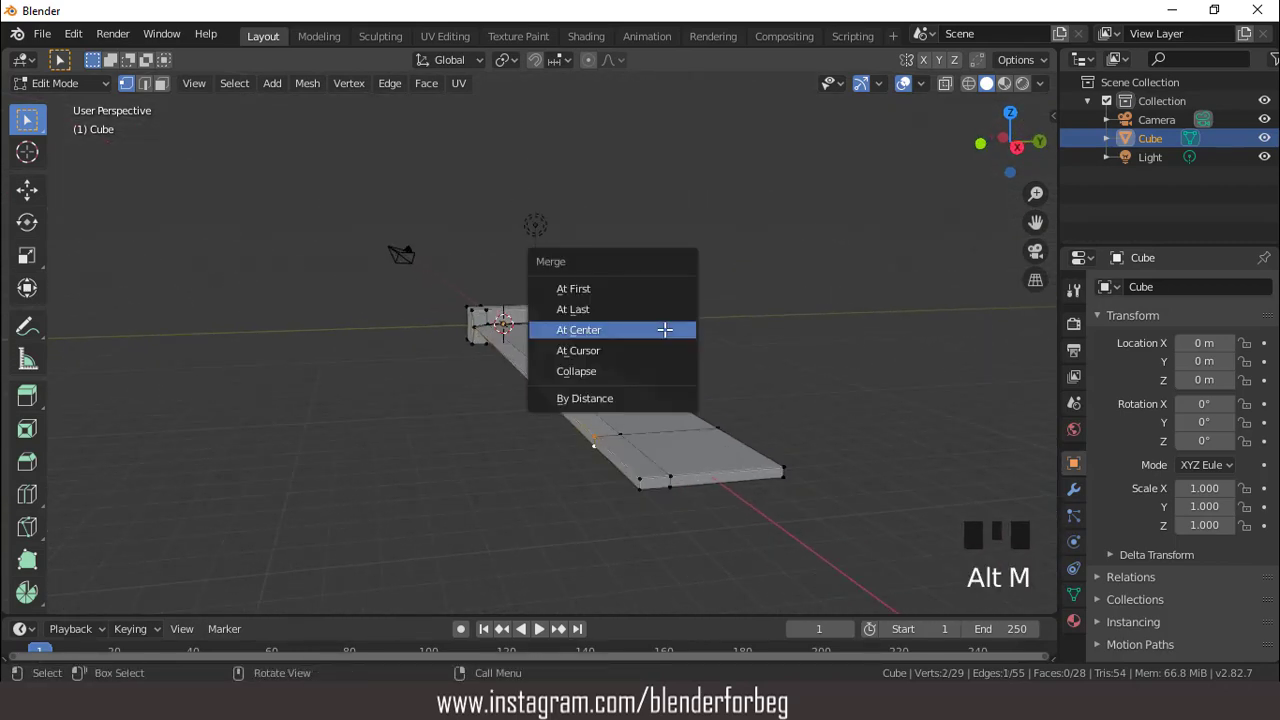
click(664, 331)
Merge at center the upper and lower vertices at the −Y corner of the blade's far end
middle_drag(680, 368, 663, 400)
click(569, 459)
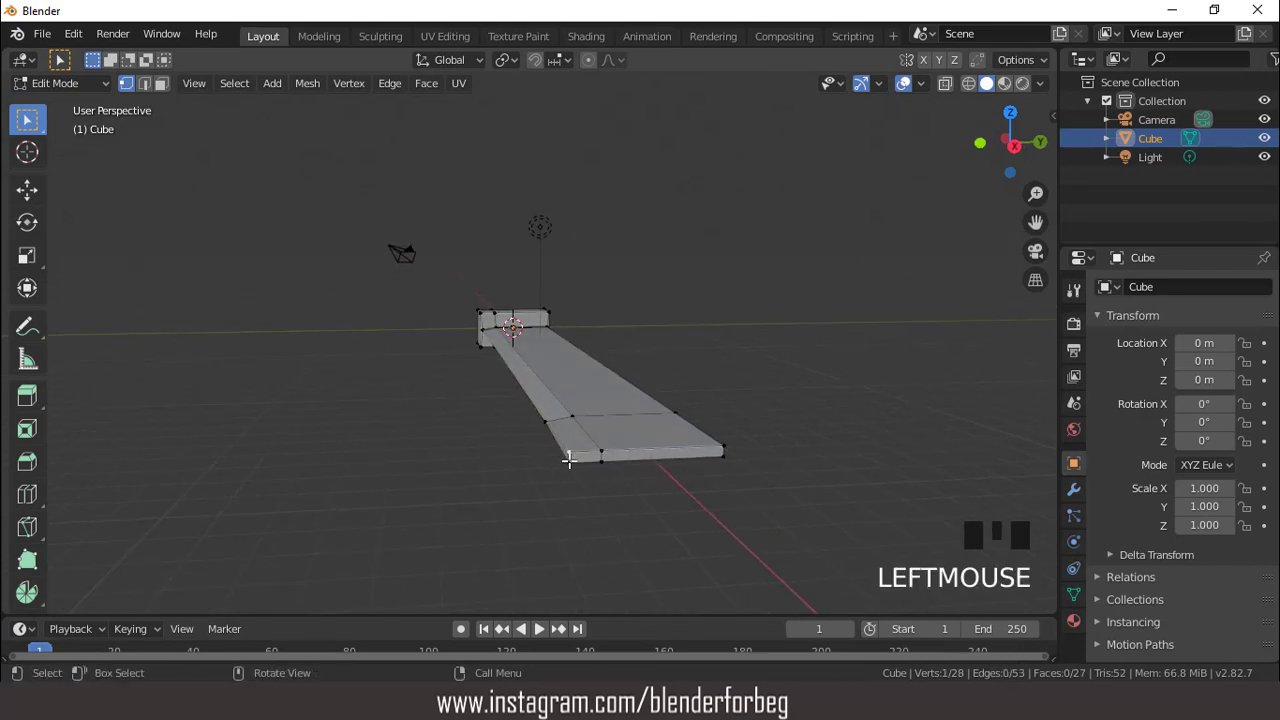
key(alt+m)
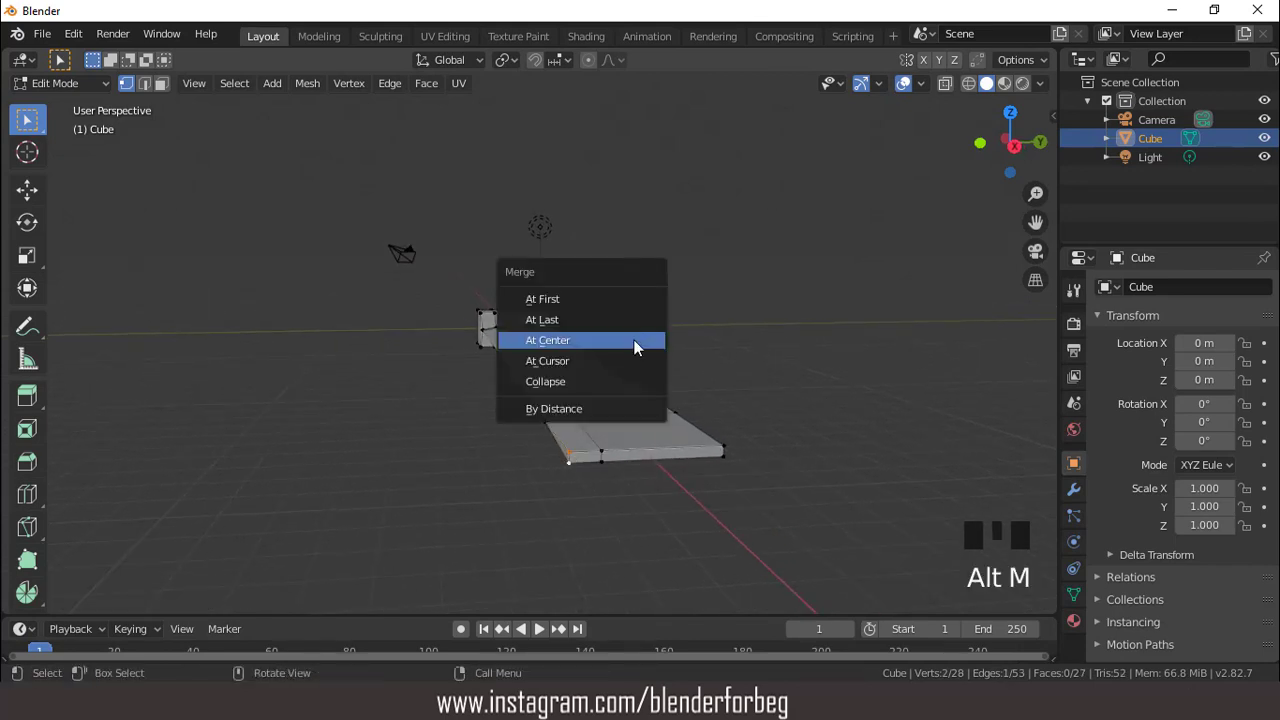
click(636, 342)
Merge at center the two vertices where the lengthwise loop cut meets the blade's far end
click(599, 452)
shift+click(601, 461)
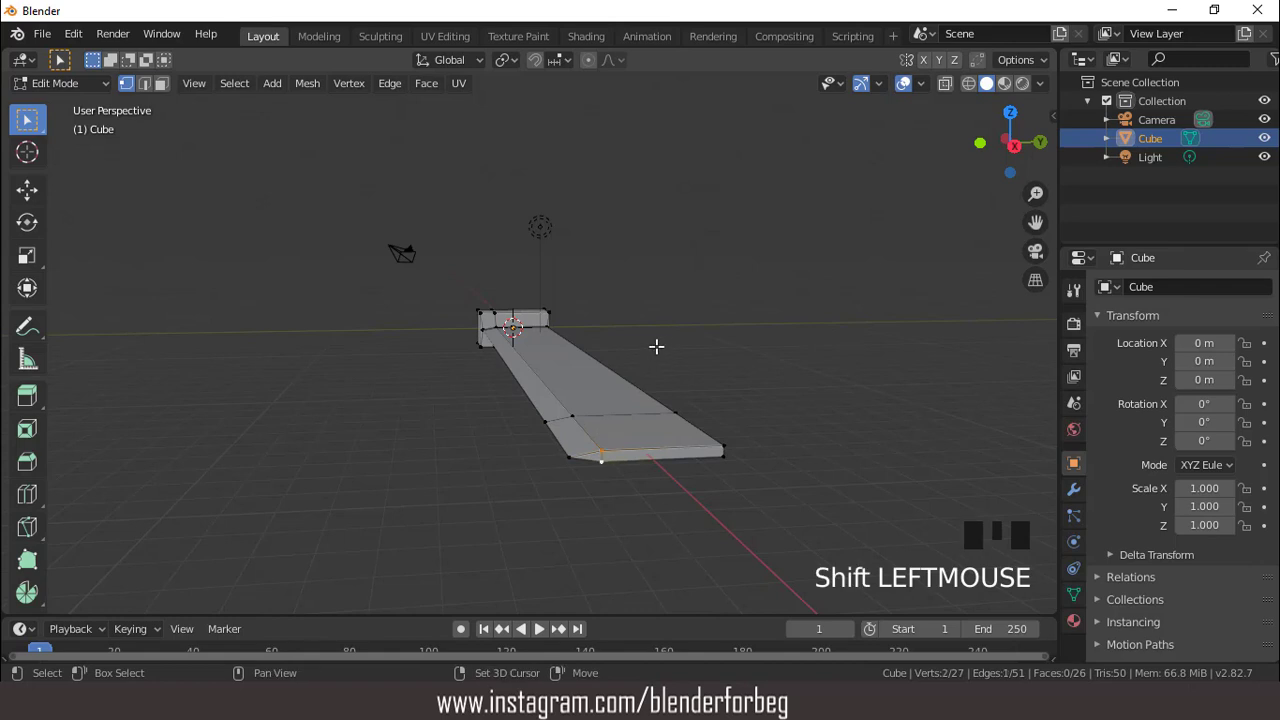
key(alt+m)
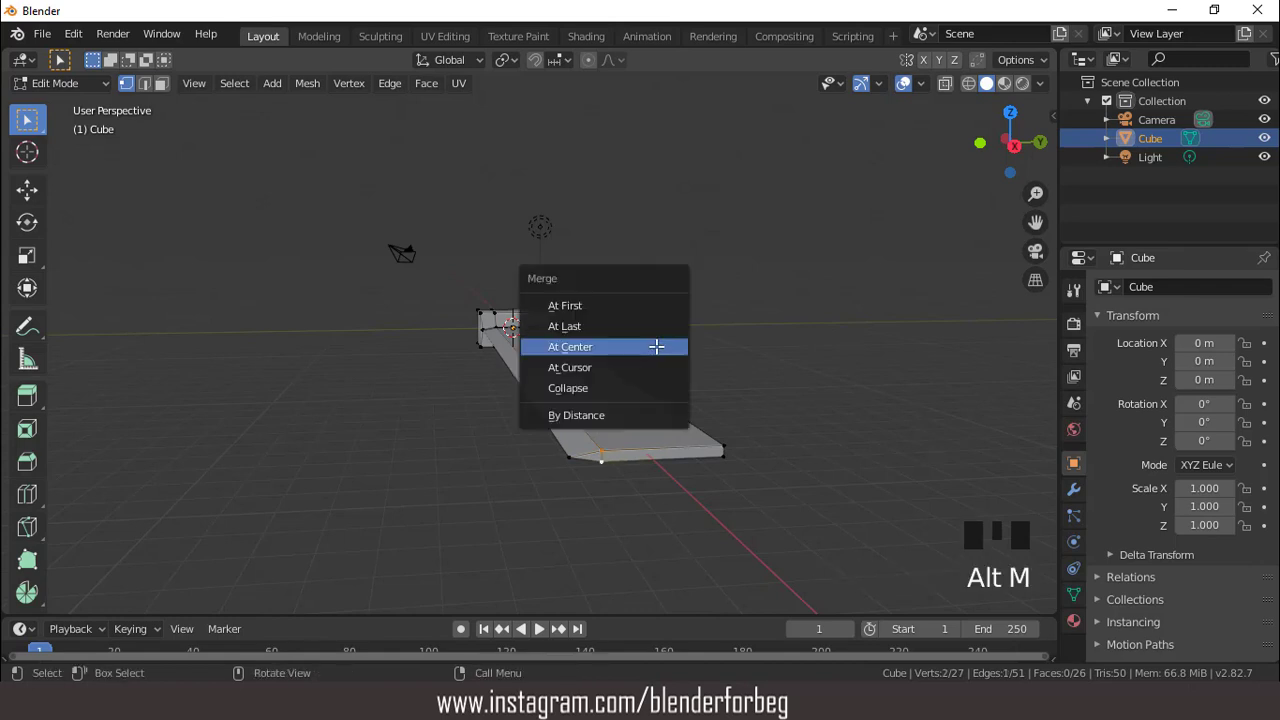
click(658, 350)
Merge at center the upper and lower vertices at the +Y corner of the blade's far end
click(725, 447)
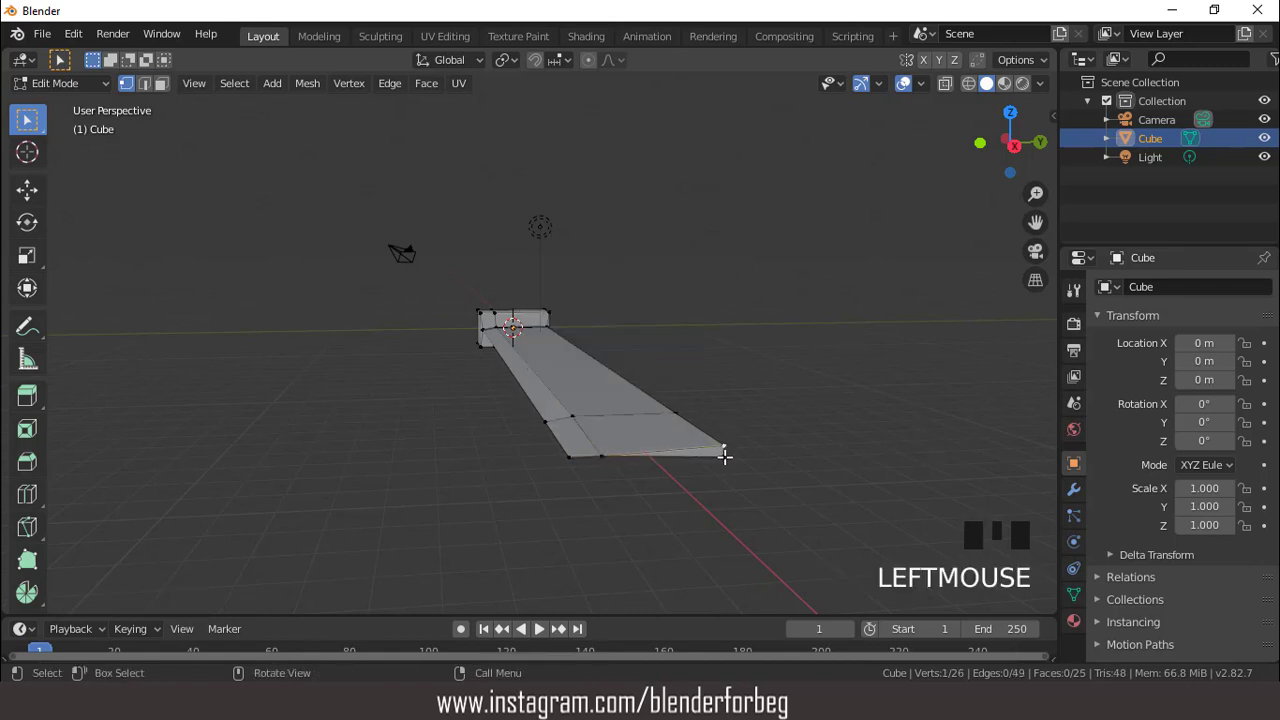
shift+click(722, 454)
shift+click(724, 454)
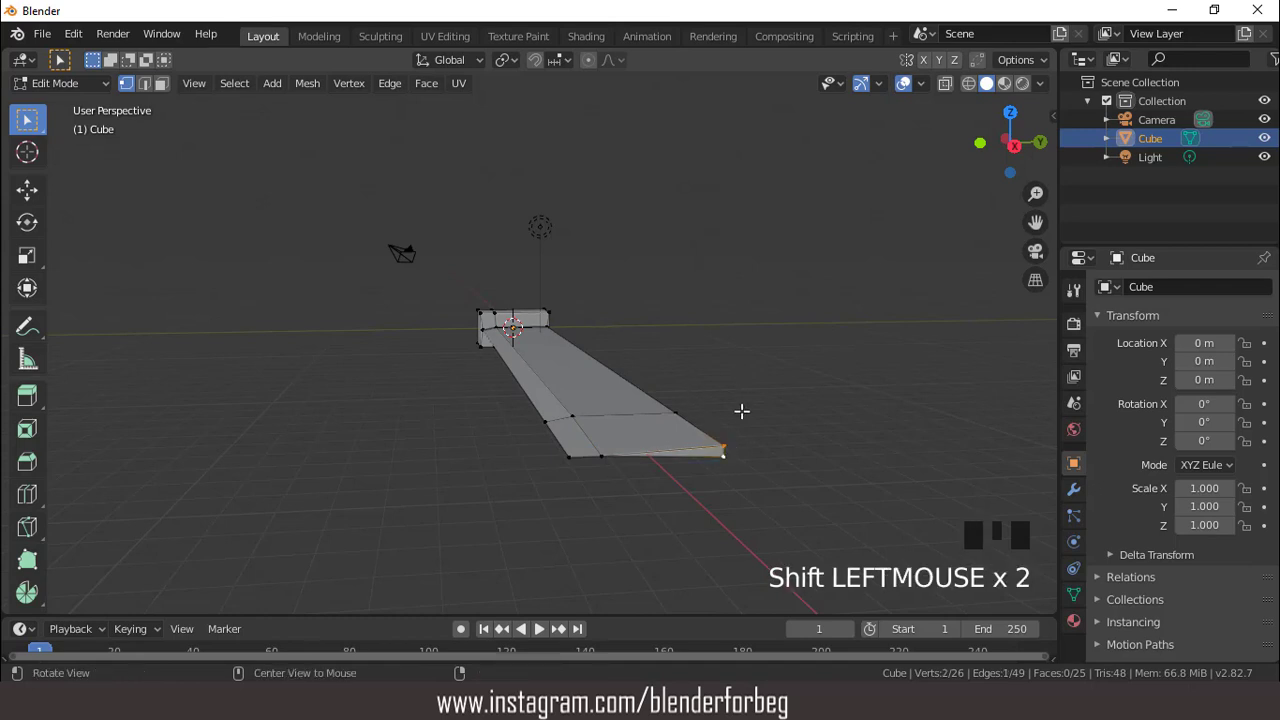
key(alt+m)
click(742, 412)
Move the loop-cut vertex at the blade's far end along Y until it lines up with the +Y corner
scroll(722, 403, up, 1)
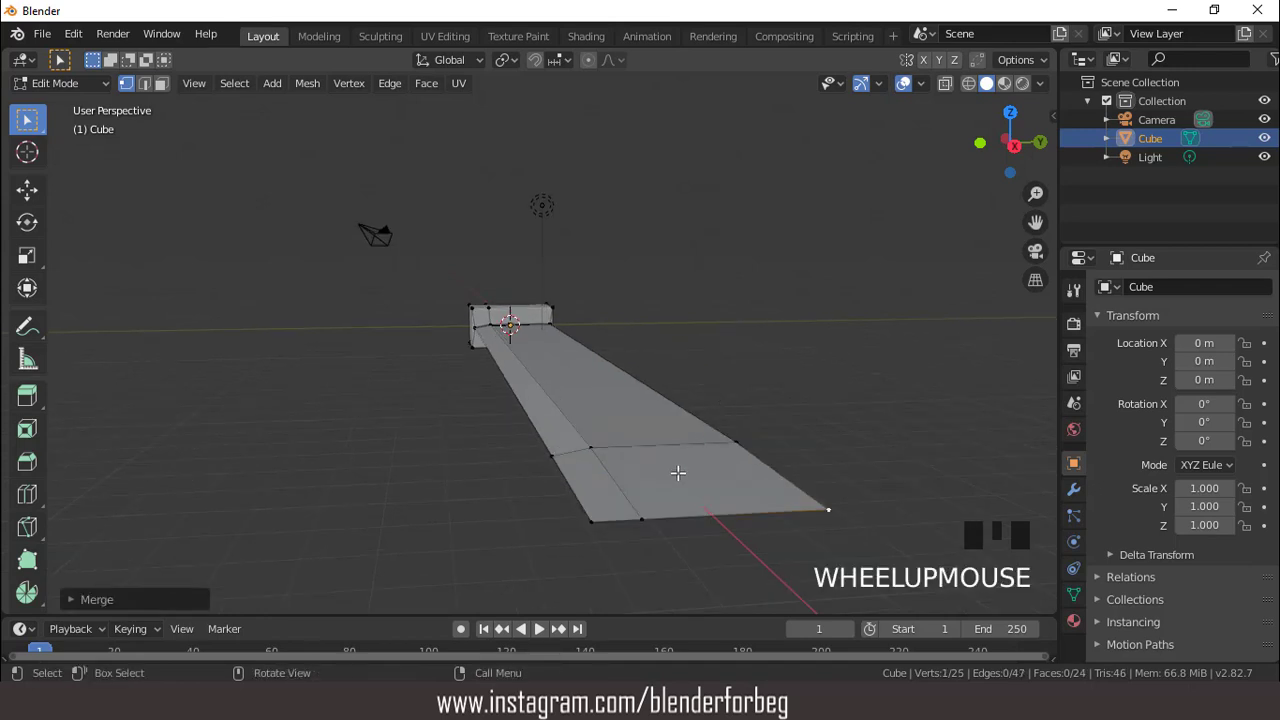
click(640, 519)
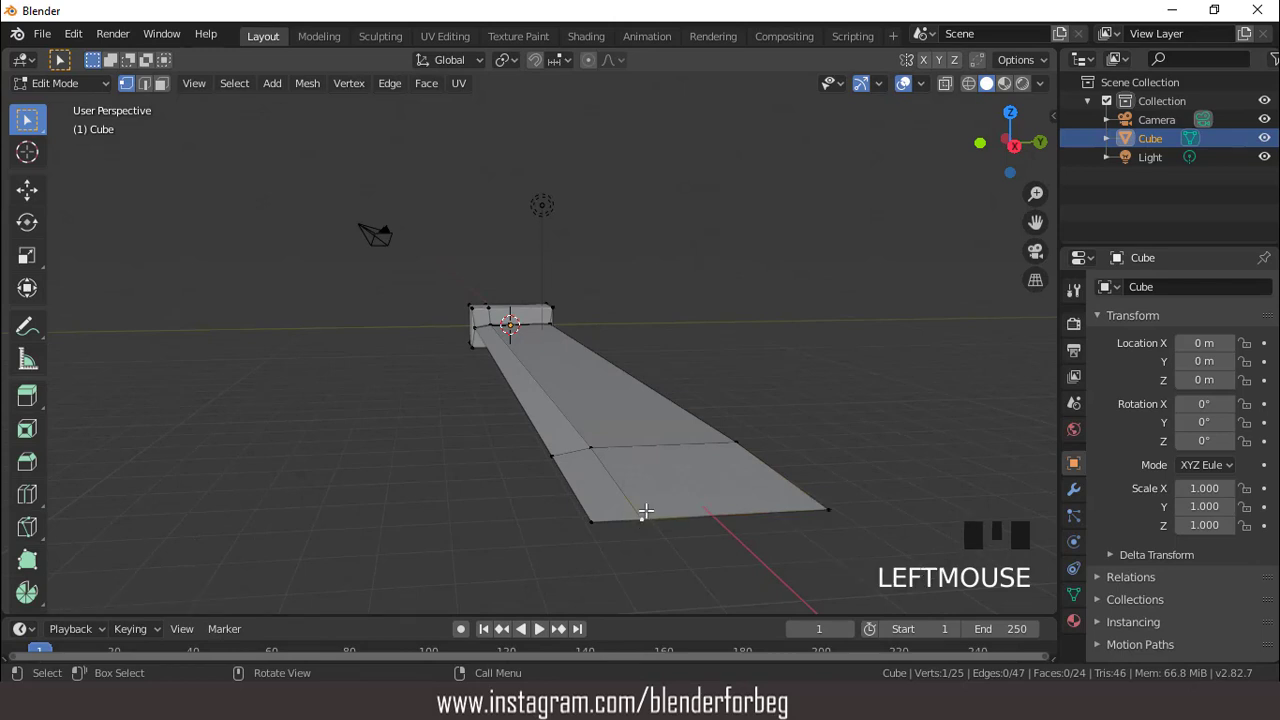
key(KP_3)
scroll(648, 387, up, 9)
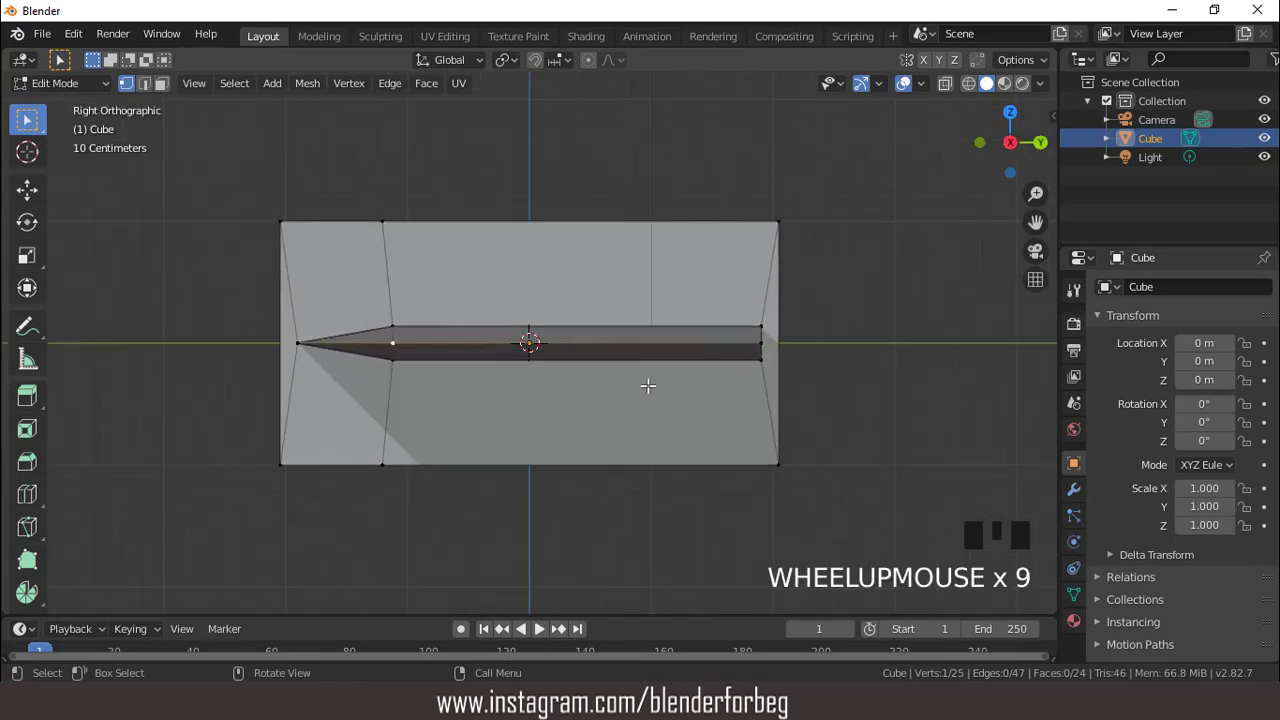
key(g)
key(y)
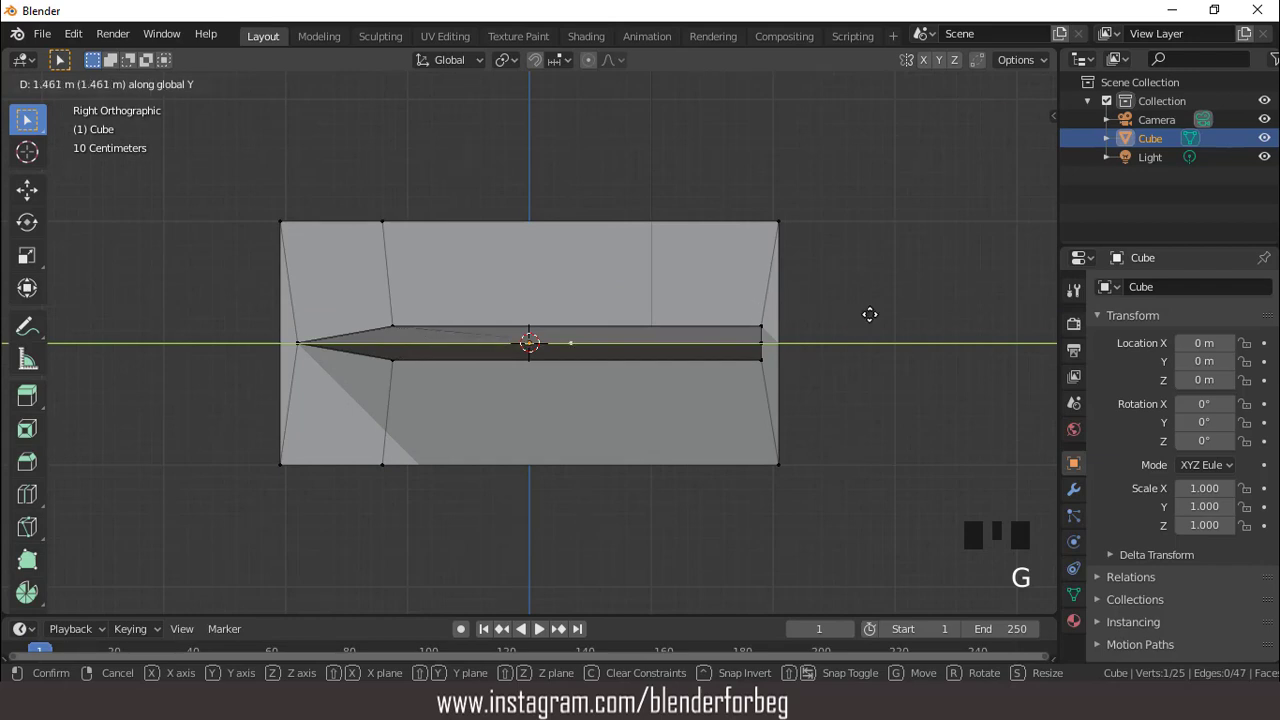
click(1017, 317)
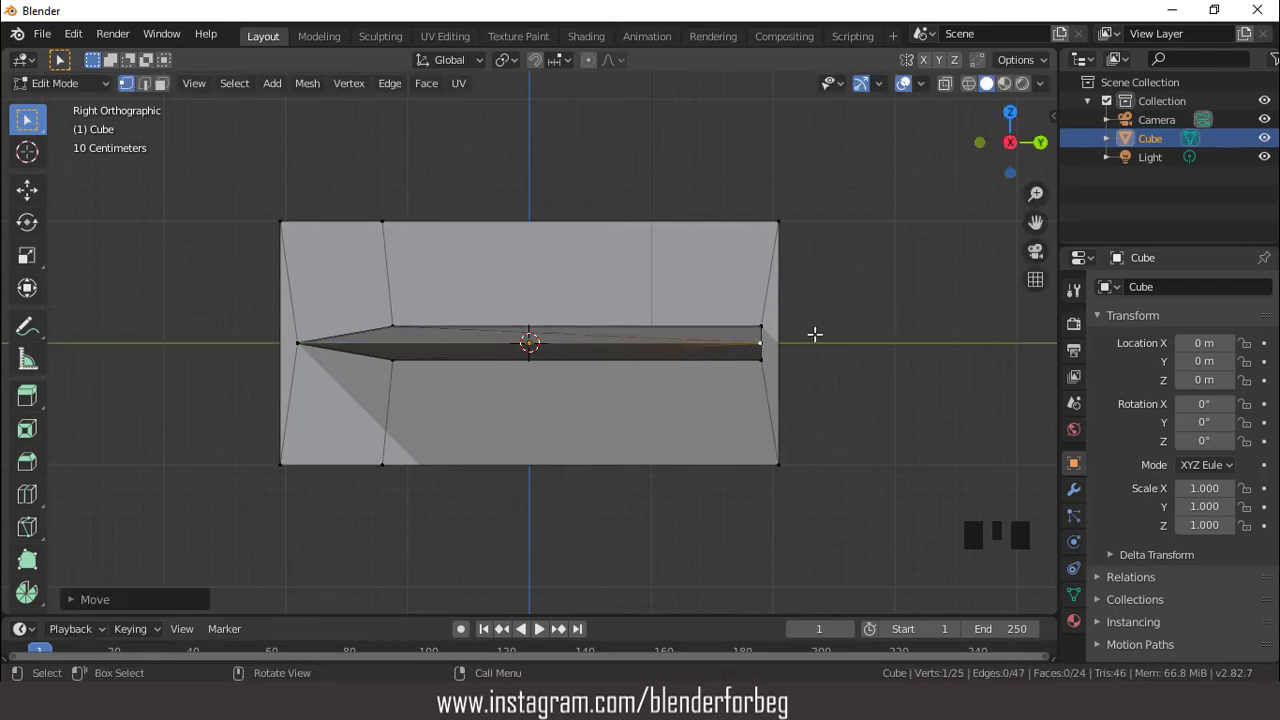
Move the vertex at the −Y corner of the blade's far end about 3.8 m along Y to the +Y corner
scroll(815, 334, down, 1)
scroll(480, 302, down, 4)
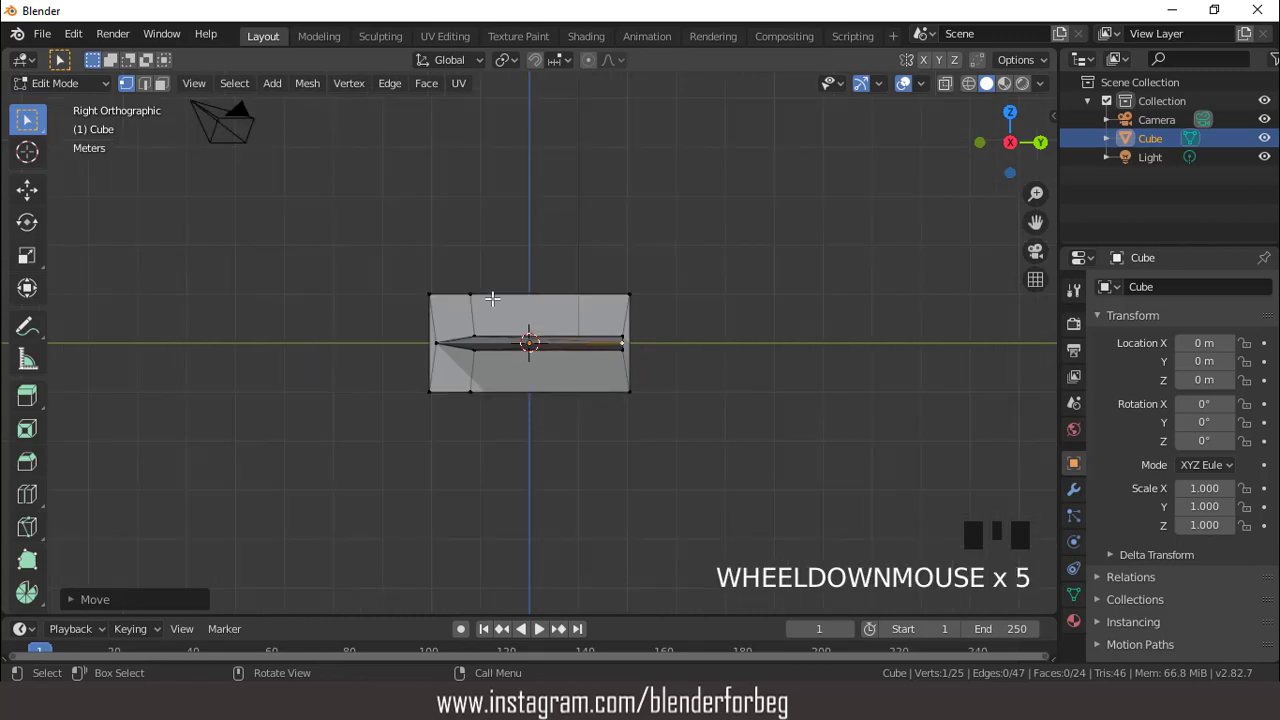
scroll(492, 298, down, 2)
key(KP_7)
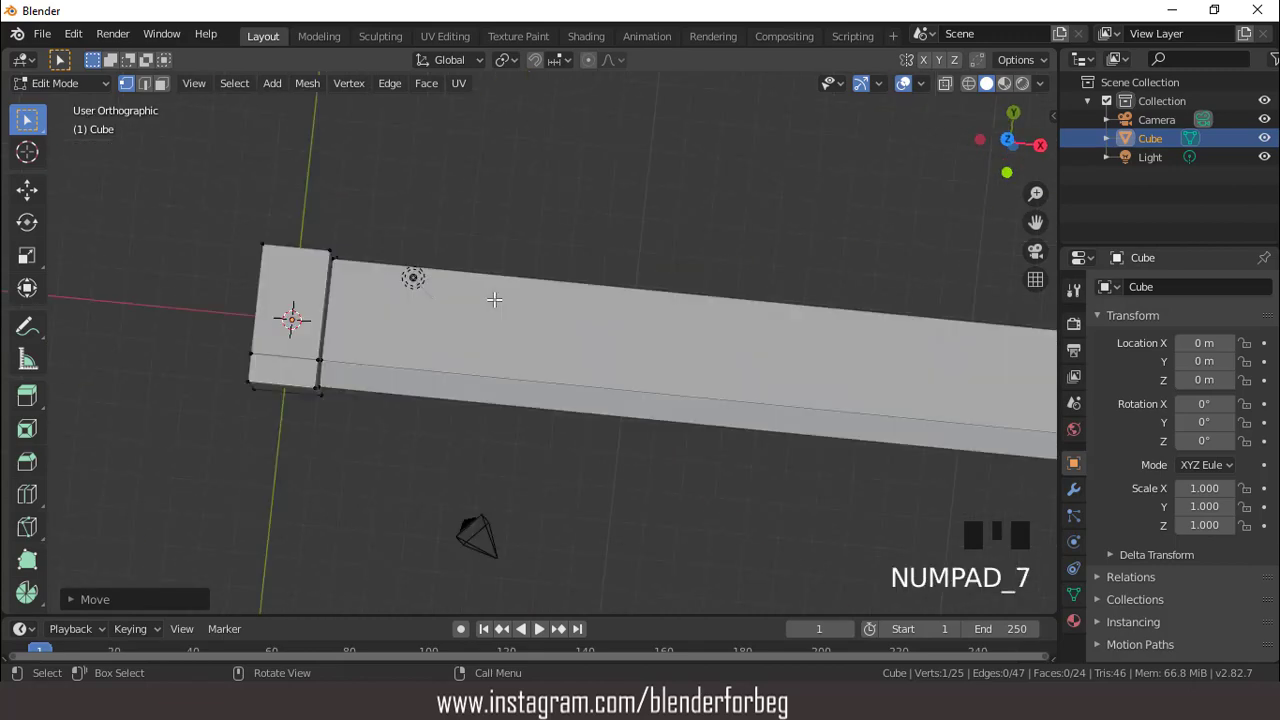
scroll(852, 370, down, 4)
click(862, 373)
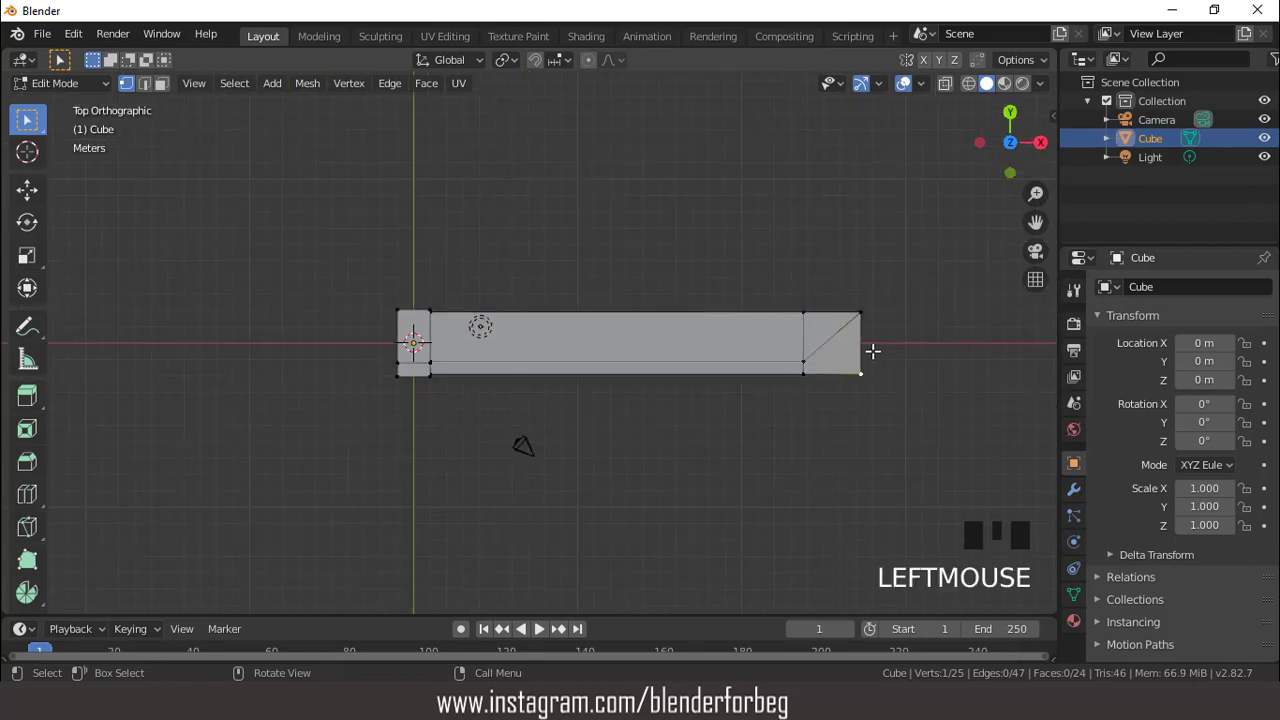
key(KP_3)
scroll(574, 314, up, 11)
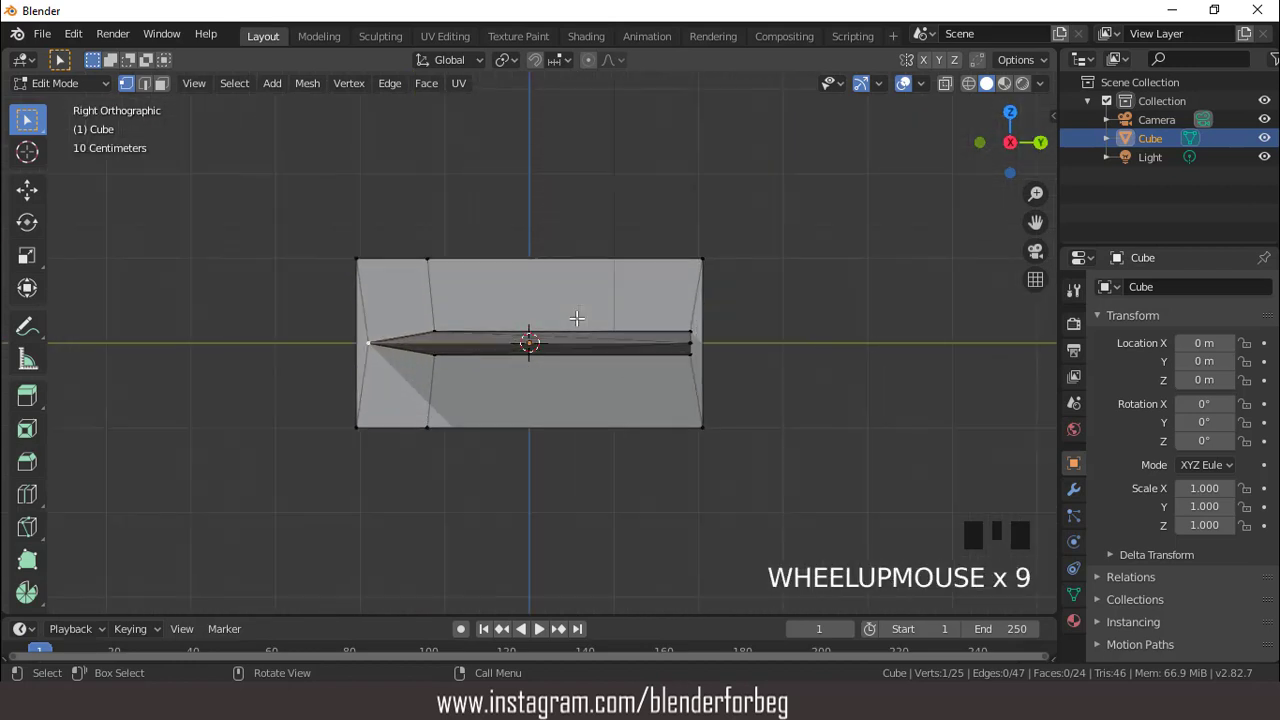
key(g)
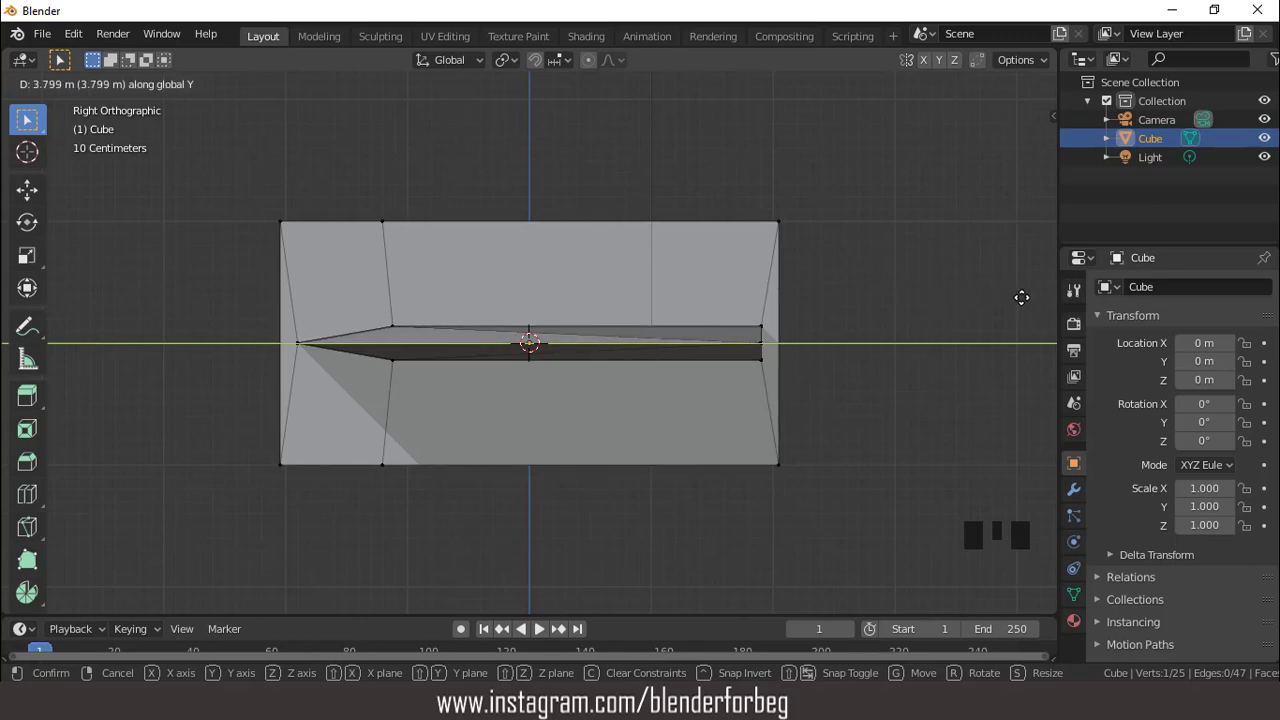
click(846, 297)
Switch to wireframe shading and merge at center the three coinciding vertices at the blade's pointed tip
scroll(840, 302, down, 3)
key(KP_7)
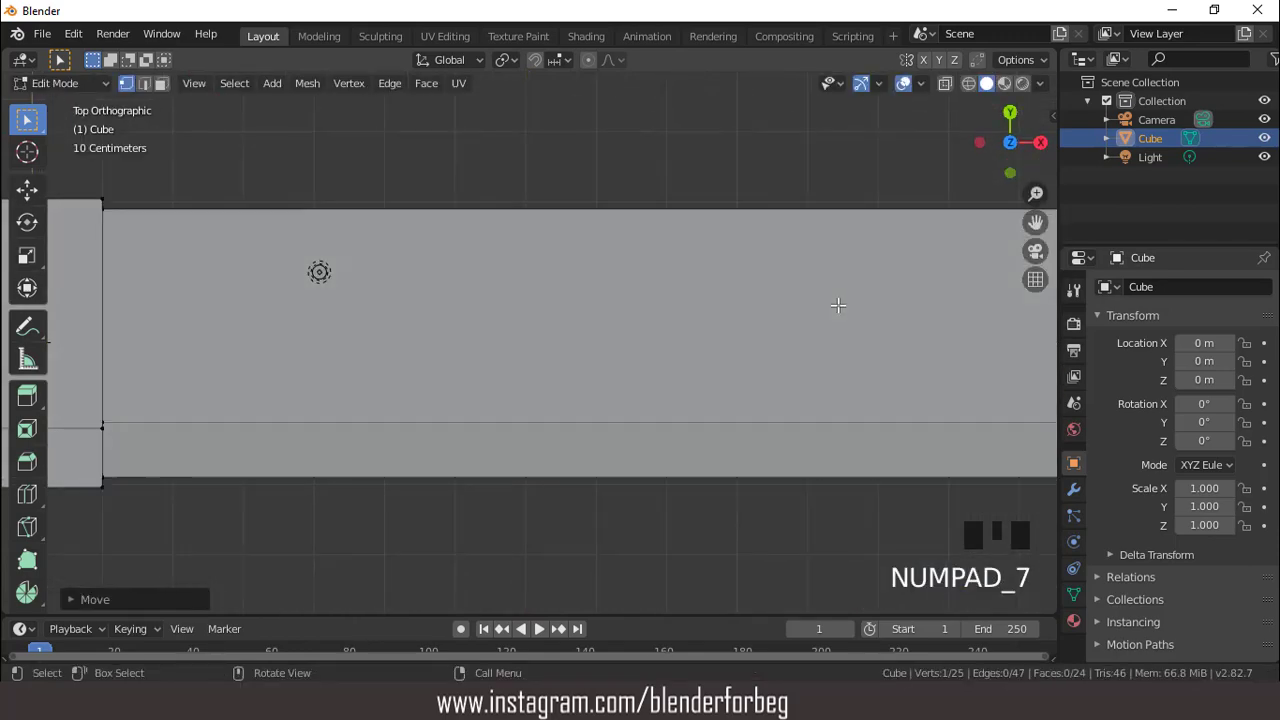
scroll(838, 305, down, 8)
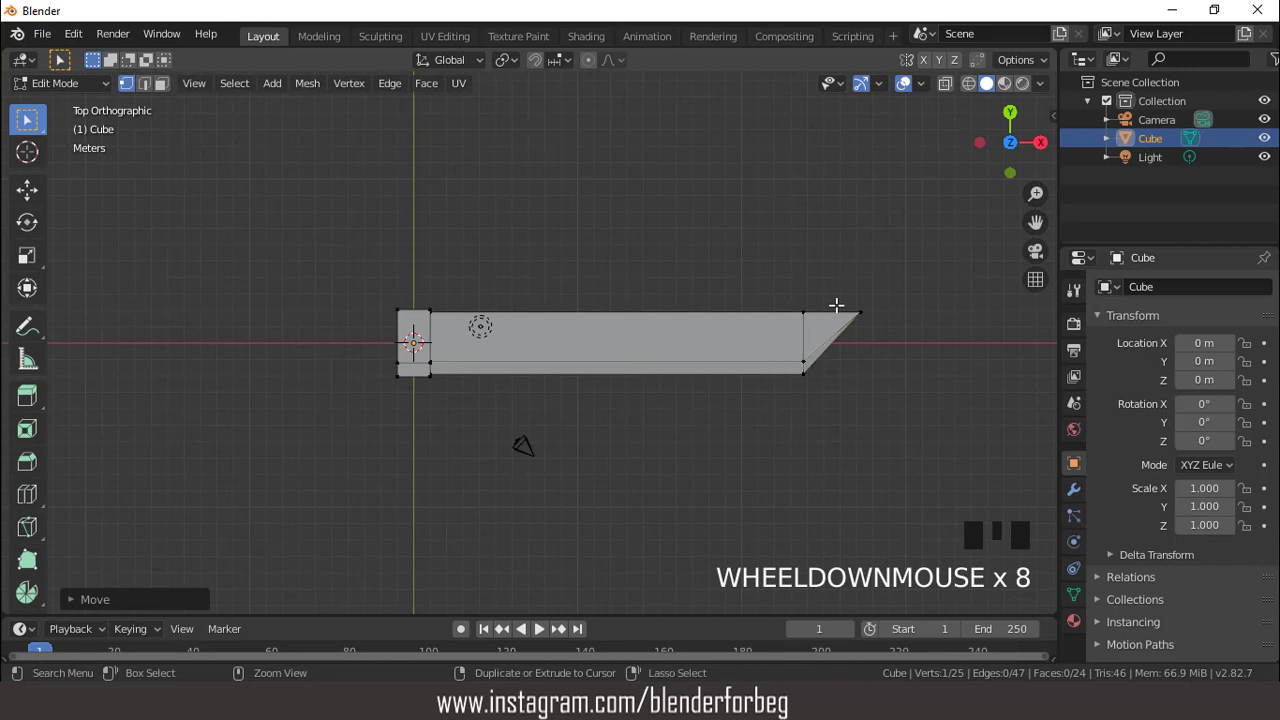
key(ctrl+KP_6)
key(ctrl+KP_6)
key(ctrl+KP_6)
key(ctrl+KP_6)
key(ctrl+KP_6)
key(ctrl+KP_6)
key(ctrl+KP_6)
key(ctrl+KP_6)
key(ctrl+KP_6)
key(ctrl+KP_6)
key(ctrl+KP_6)
key(ctrl+KP_6)
scroll(830, 300, up, 3)
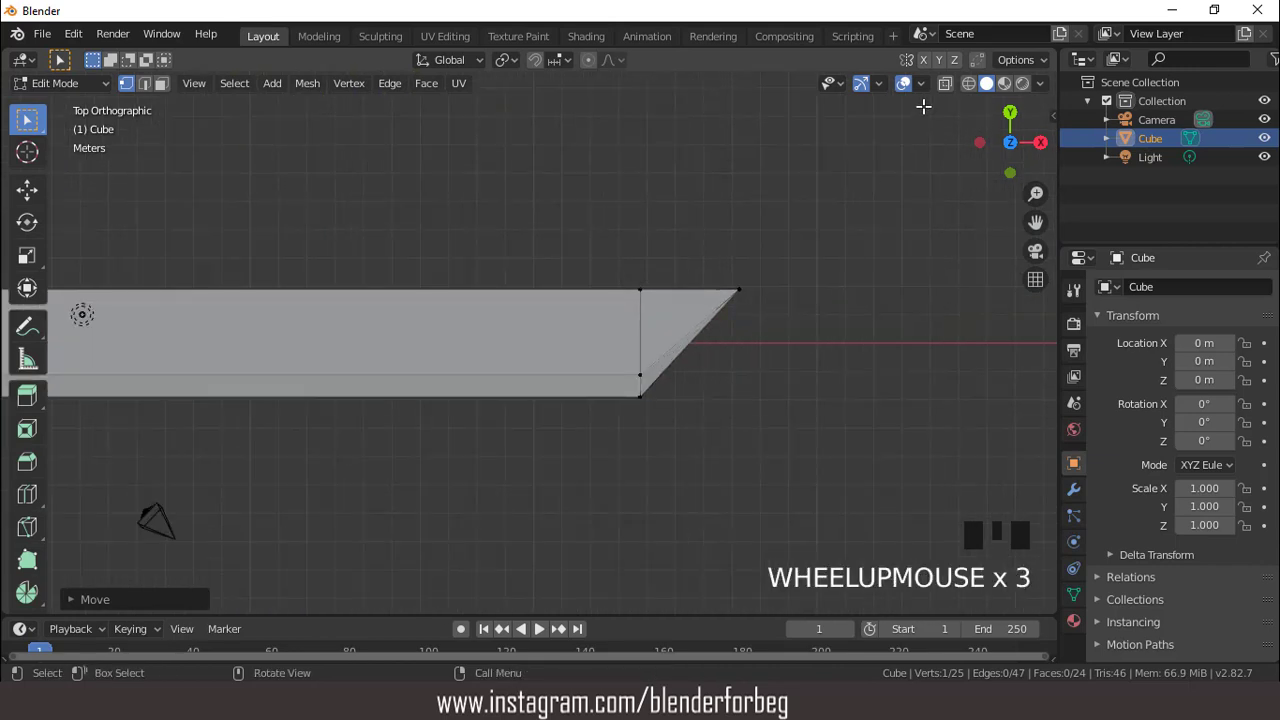
click(967, 85)
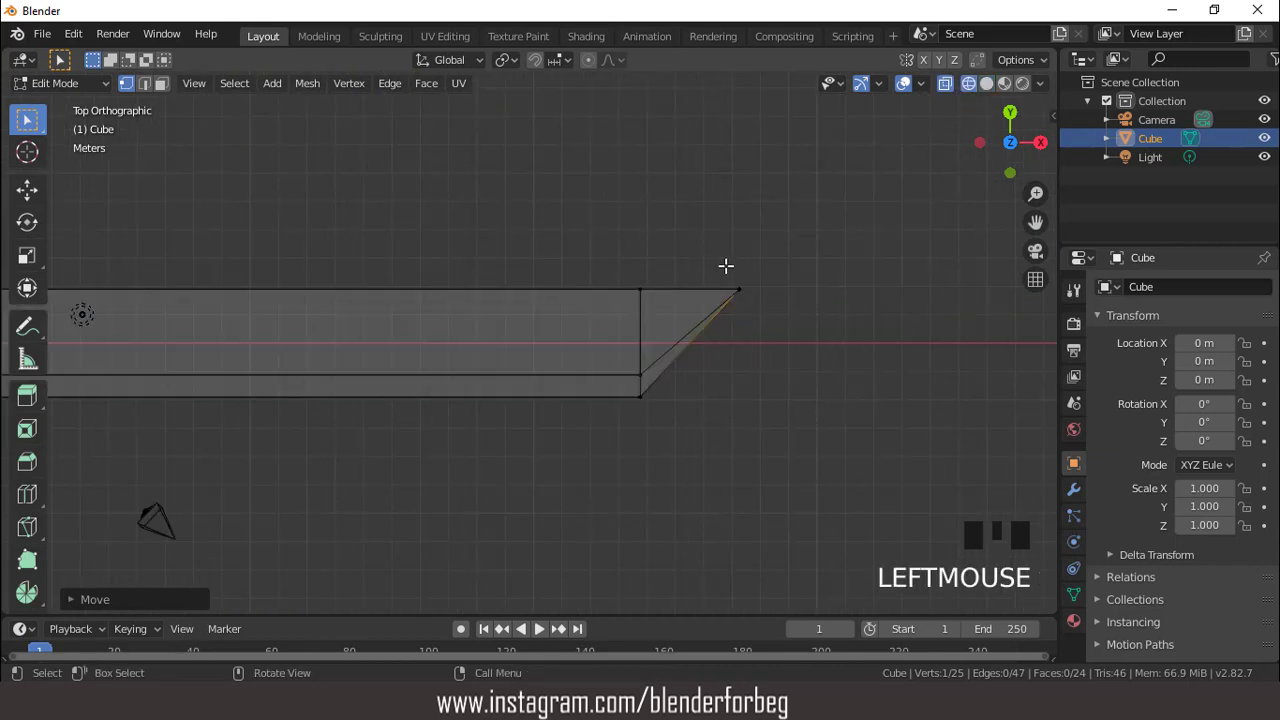
drag(726, 265, 771, 309)
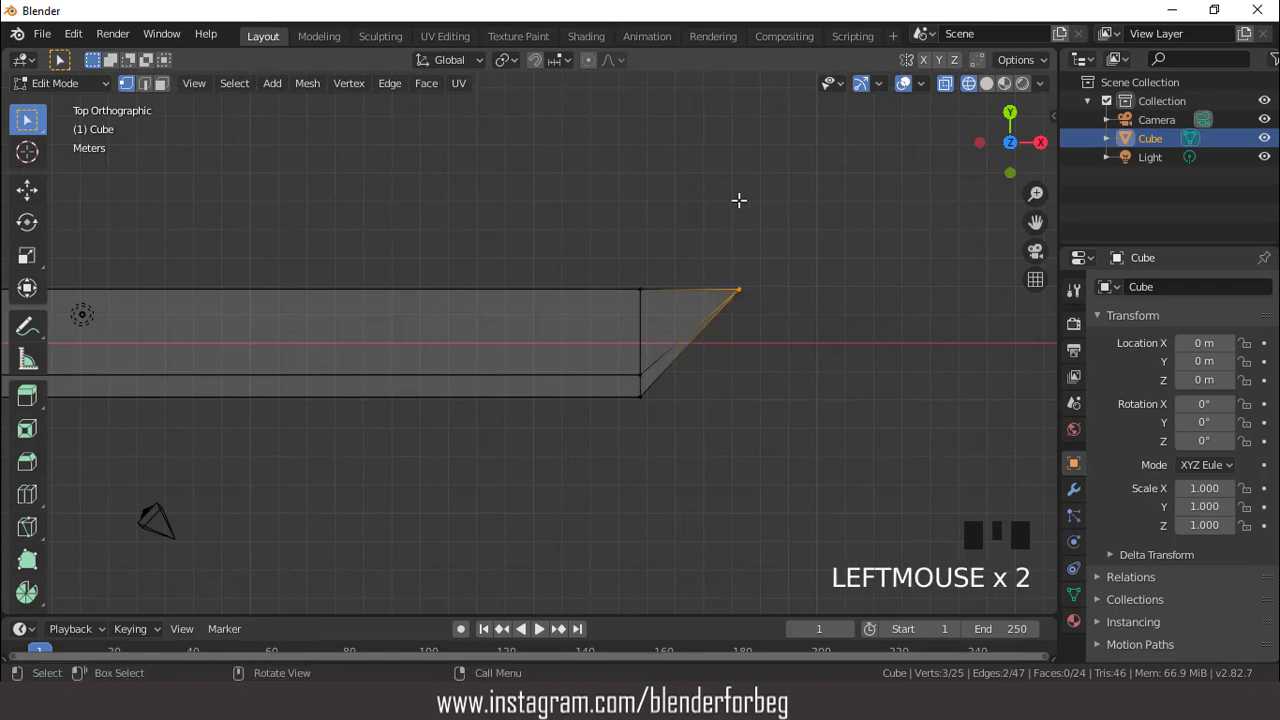
key(alt+m)
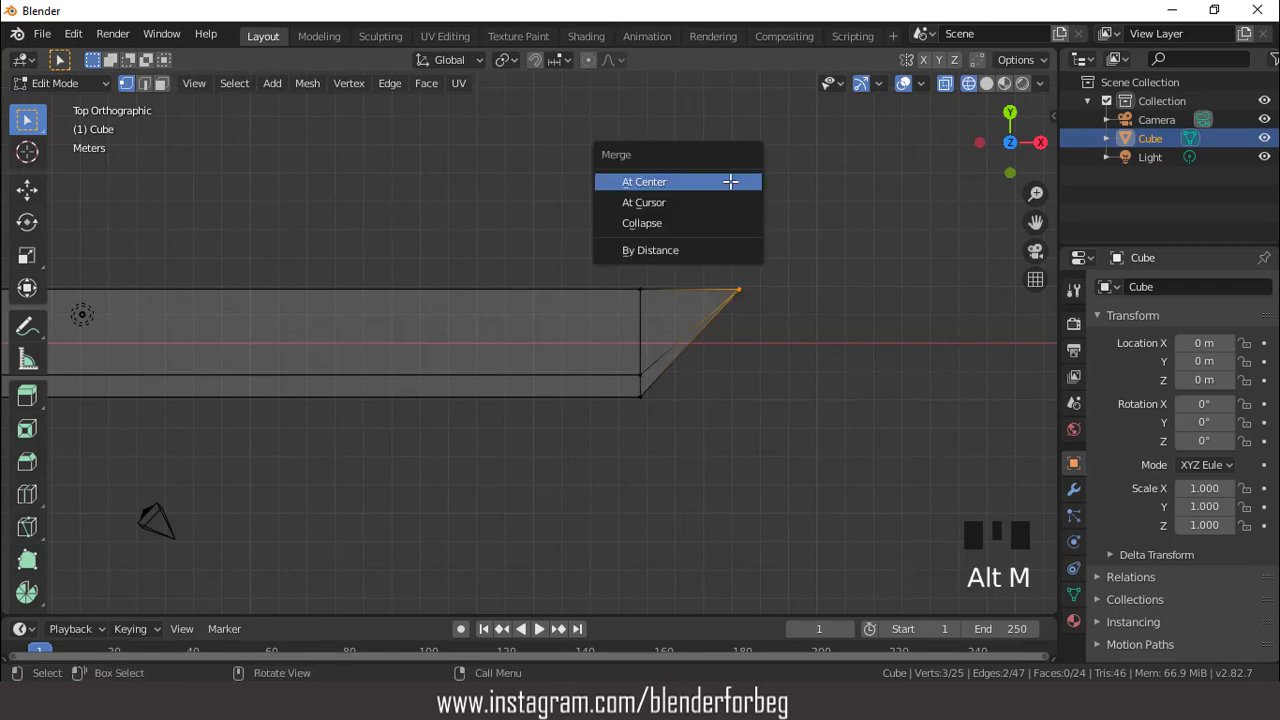
click(730, 181)
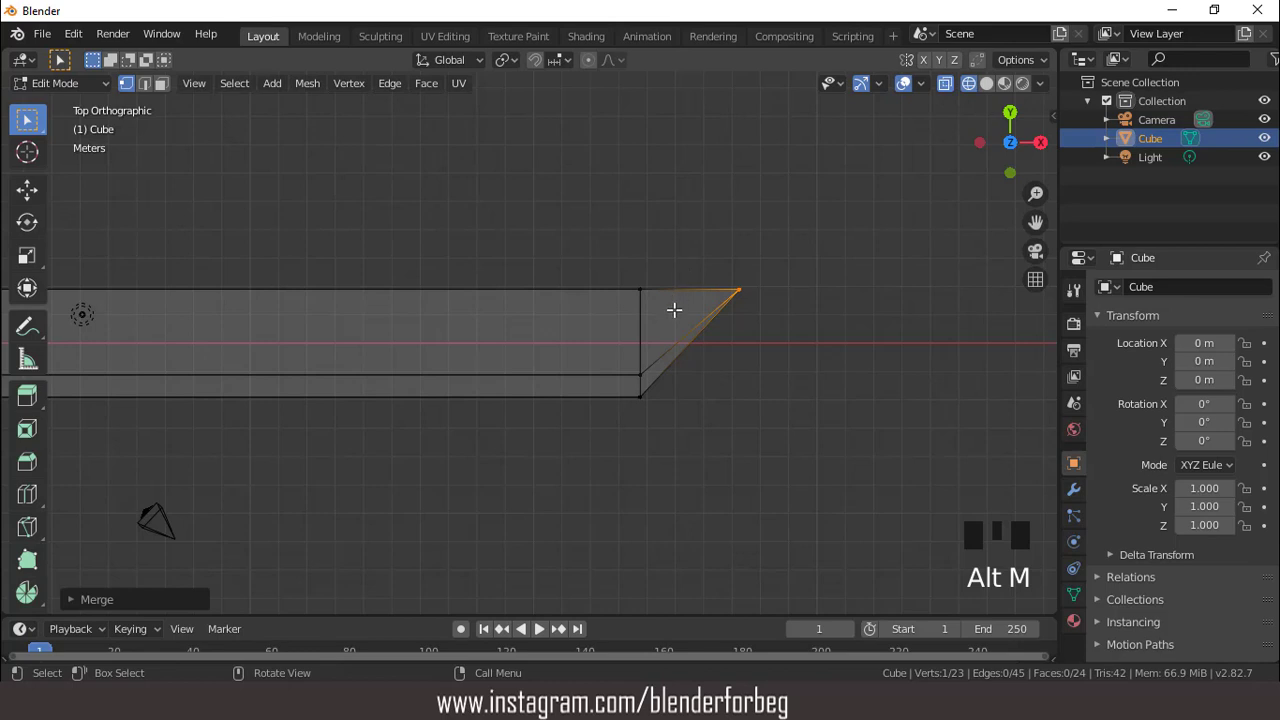
Switch the viewport back to solid shading
scroll(674, 311, up, 2)
scroll(674, 311, down, 5)
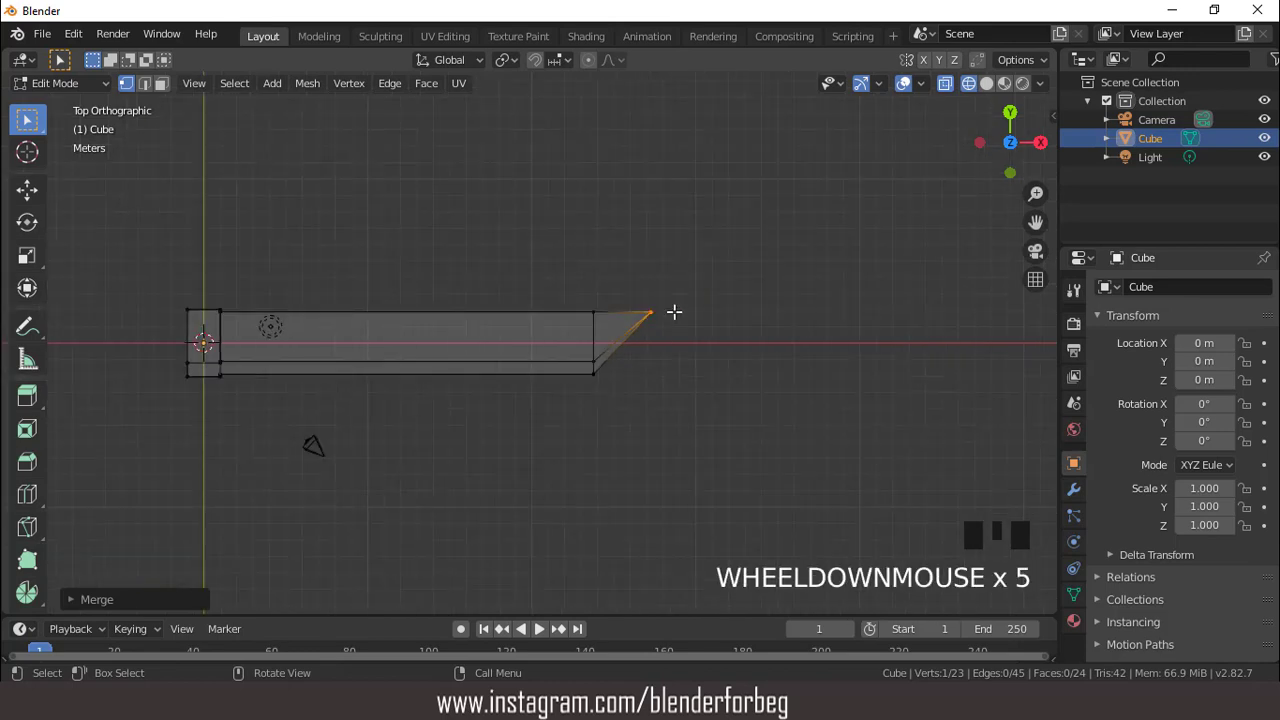
click(986, 83)
scroll(703, 260, up, 2)
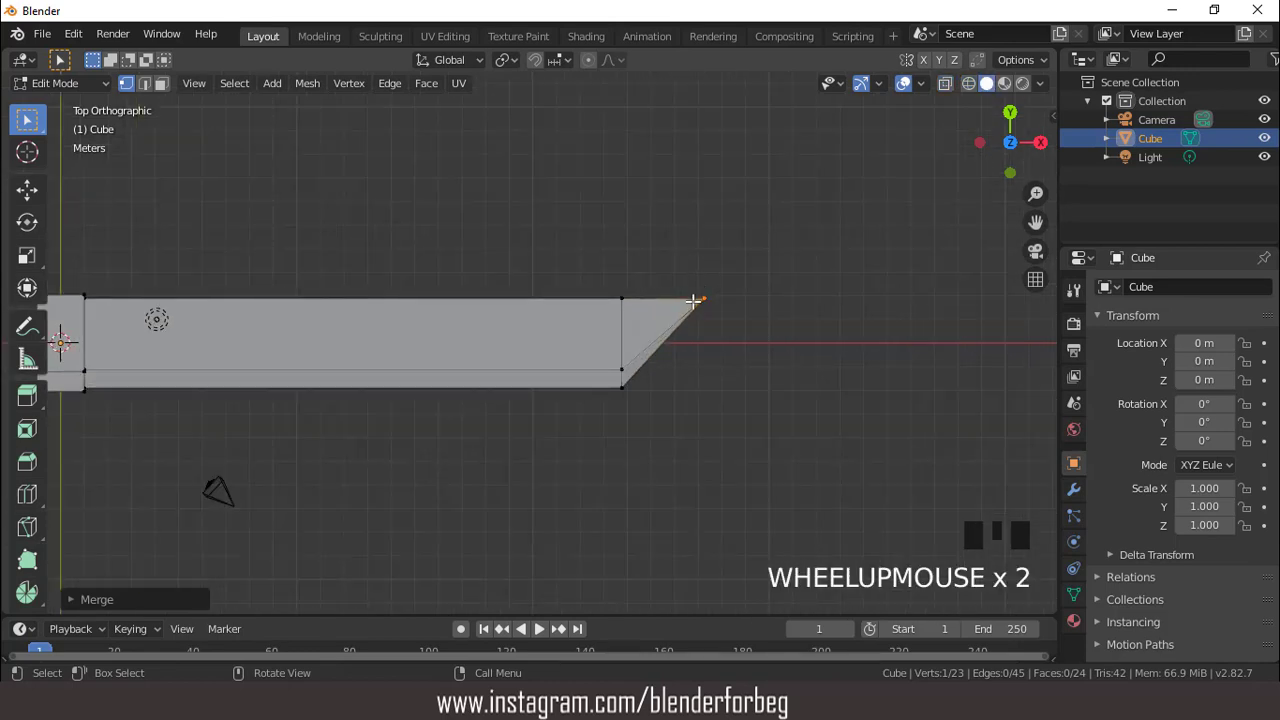
Scale the four upper and lower vertices at the base of the tip slightly inward along Z, and return to Object Mode
middle_drag(698, 298, 557, 217)
scroll(595, 322, up, 4)
middle_drag(595, 322, 494, 280)
click(443, 357)
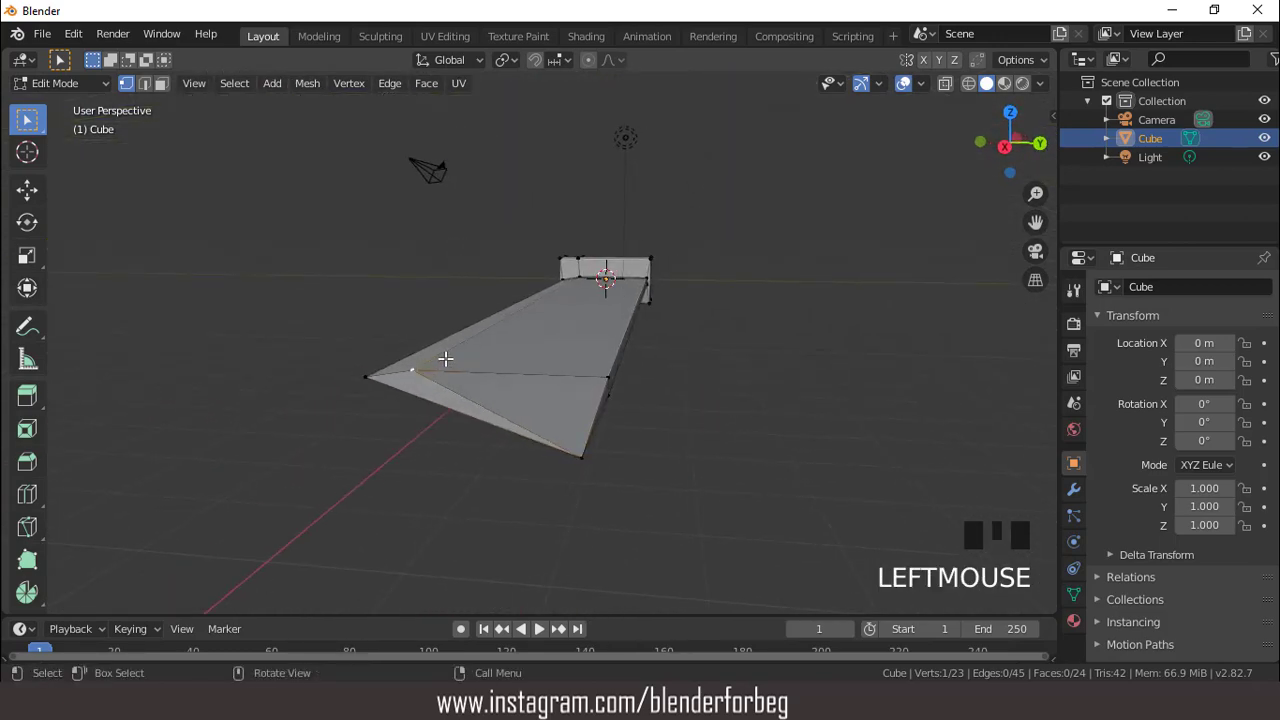
middle_drag(443, 357, 480, 374)
shift+click(449, 322)
shift+click(476, 378)
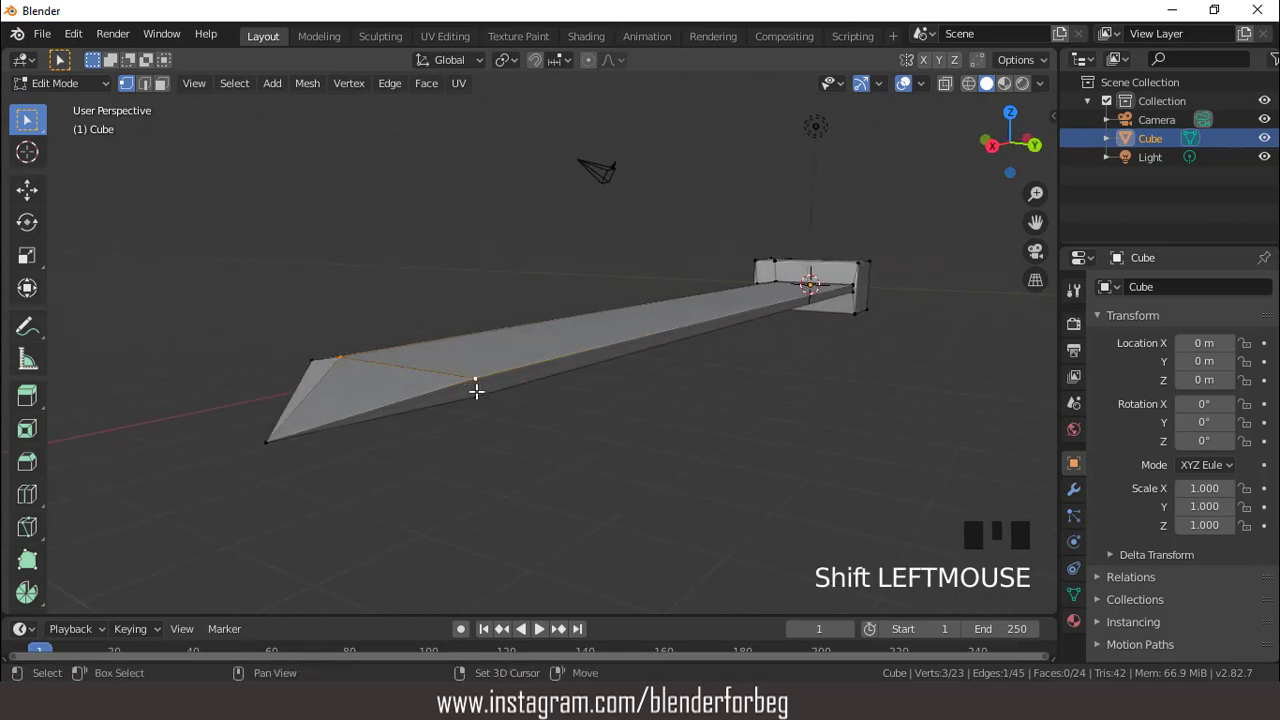
shift+click(475, 396)
key(s)
key(z)
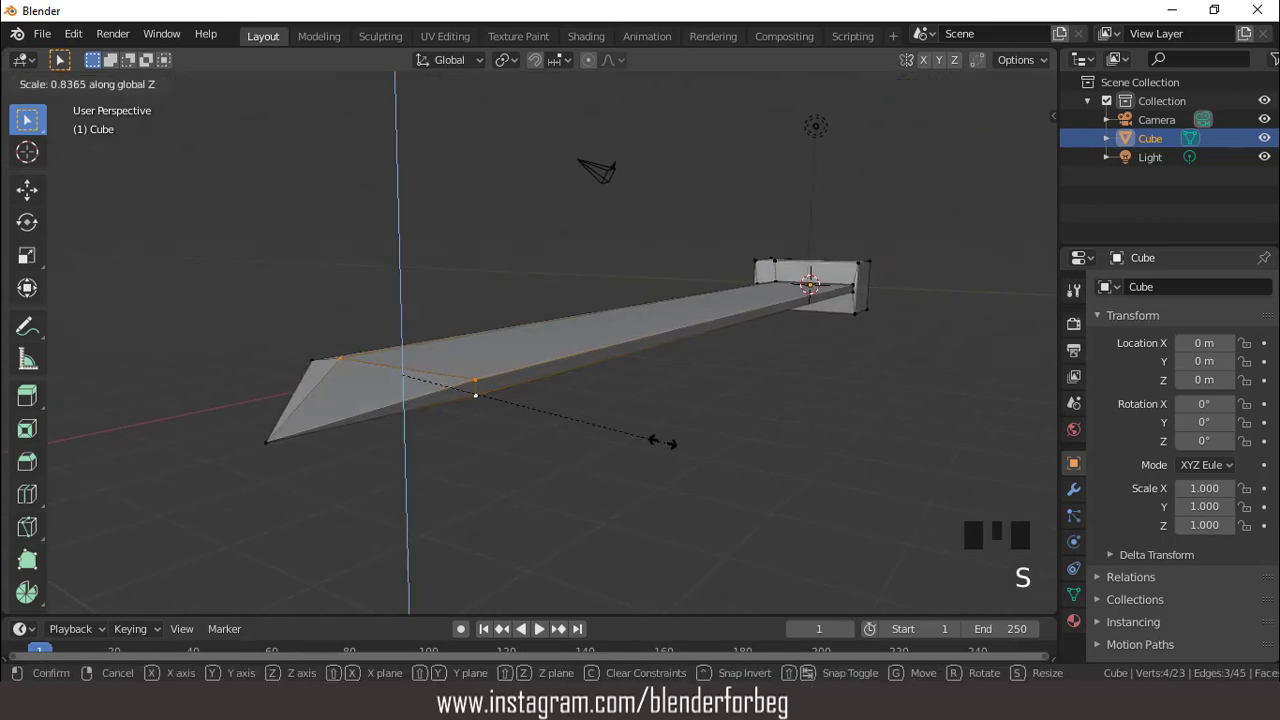
click(581, 419)
scroll(583, 394, down, 3)
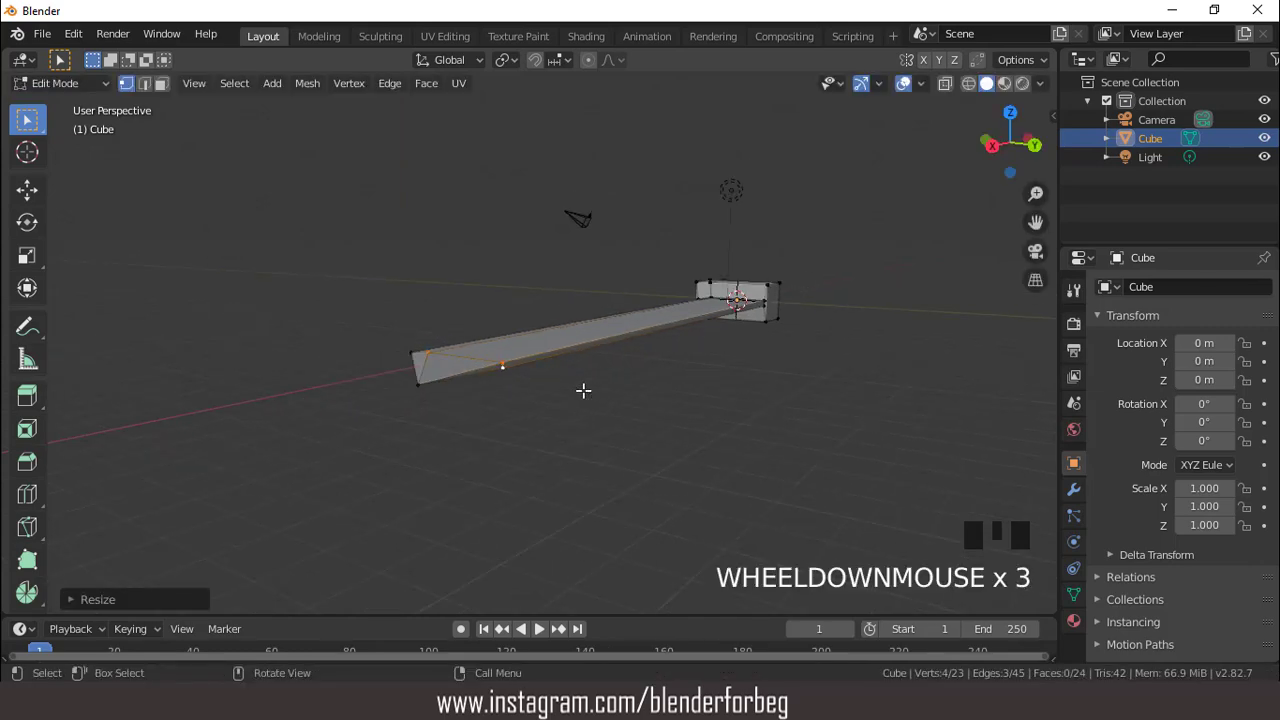
key(Tab)
Add a cylinder mesh with 16 vertices at the origin, working in top view
middle_drag(557, 367, 664, 349)
scroll(629, 376, down, 2)
scroll(664, 349, down, 3)
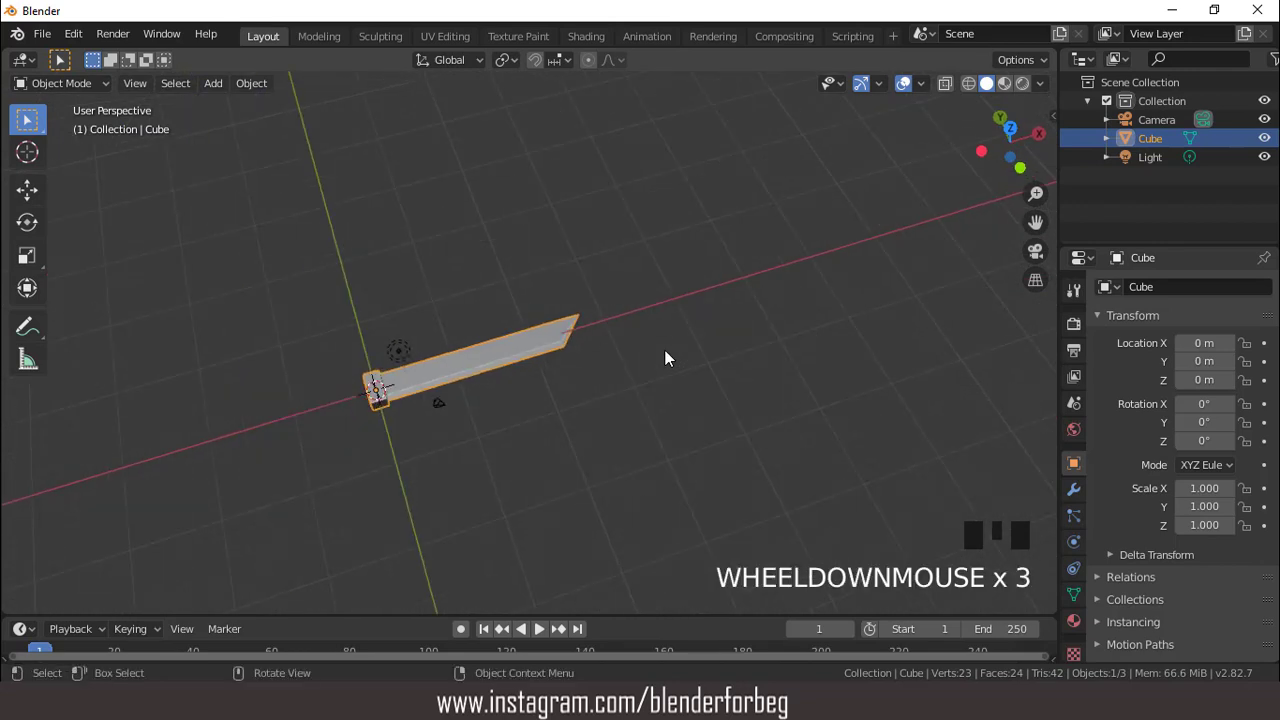
key(KP_4)
key(KP_7)
key(ctrl+KP_4)
key(ctrl+KP_4)
key(ctrl+KP_4)
key(ctrl+KP_4)
key(ctrl+KP_4)
key(ctrl+KP_4)
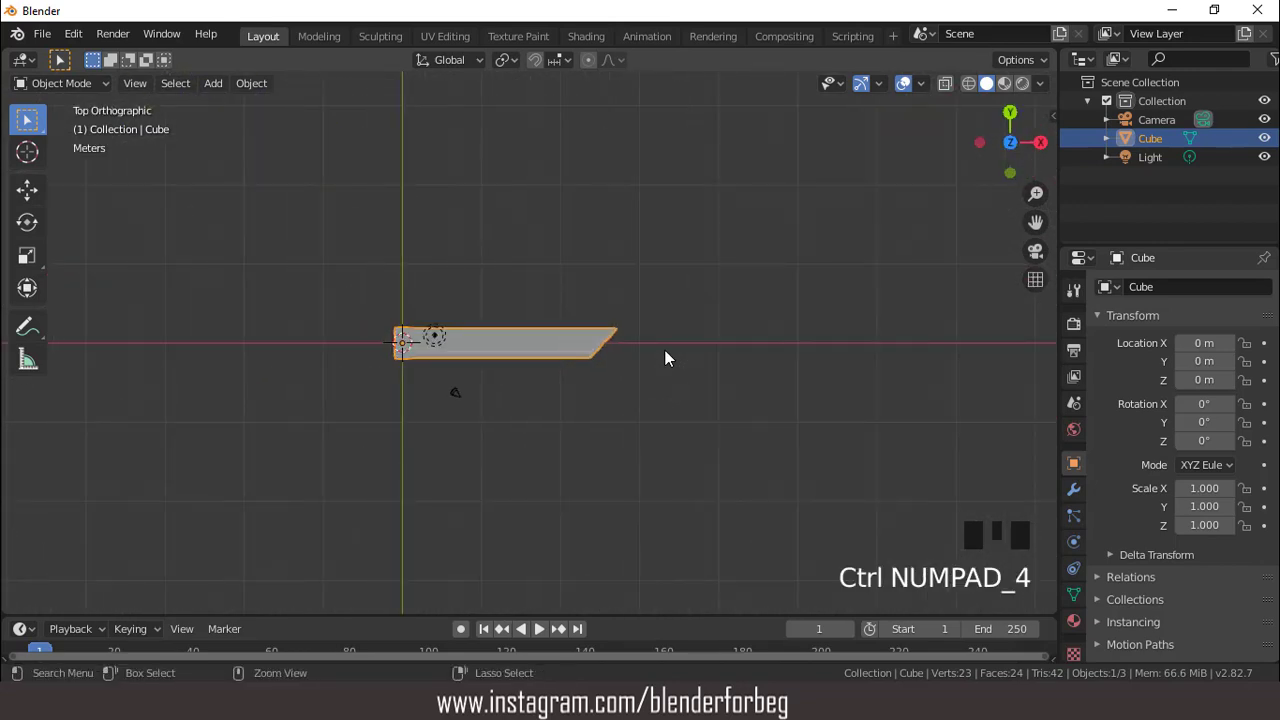
scroll(497, 341, up, 5)
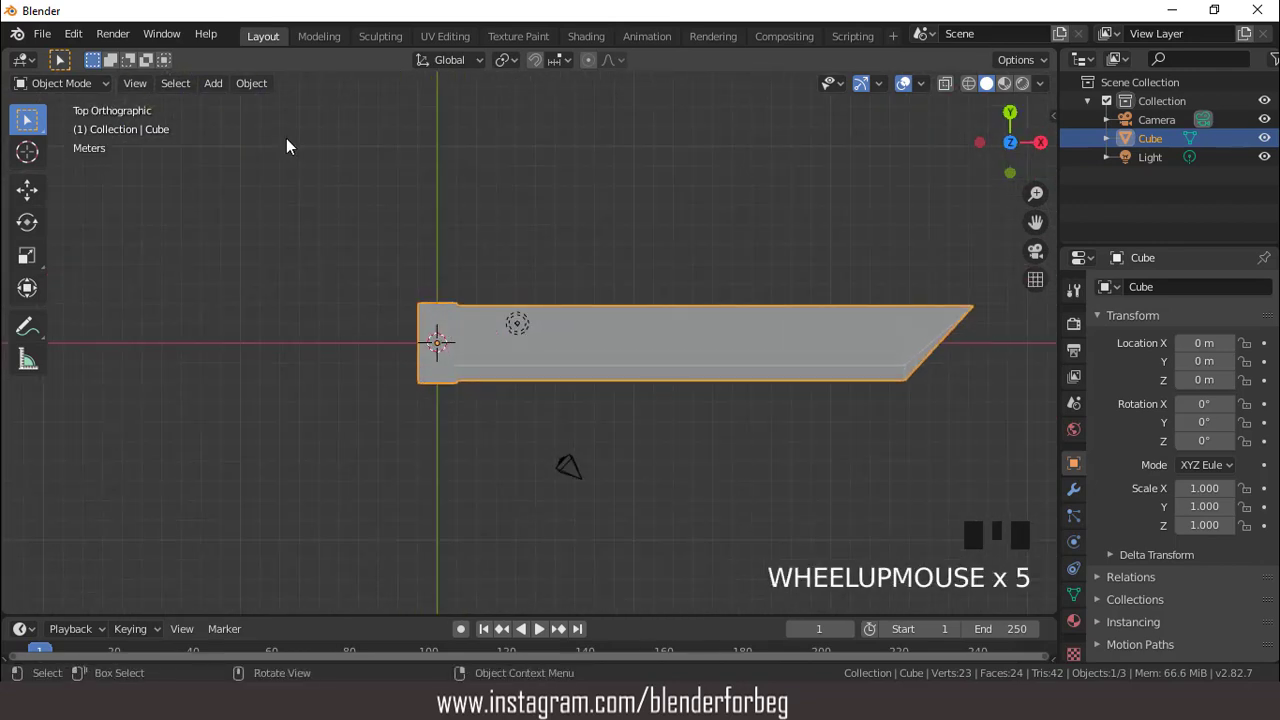
click(216, 86)
mouse_move(225, 102)
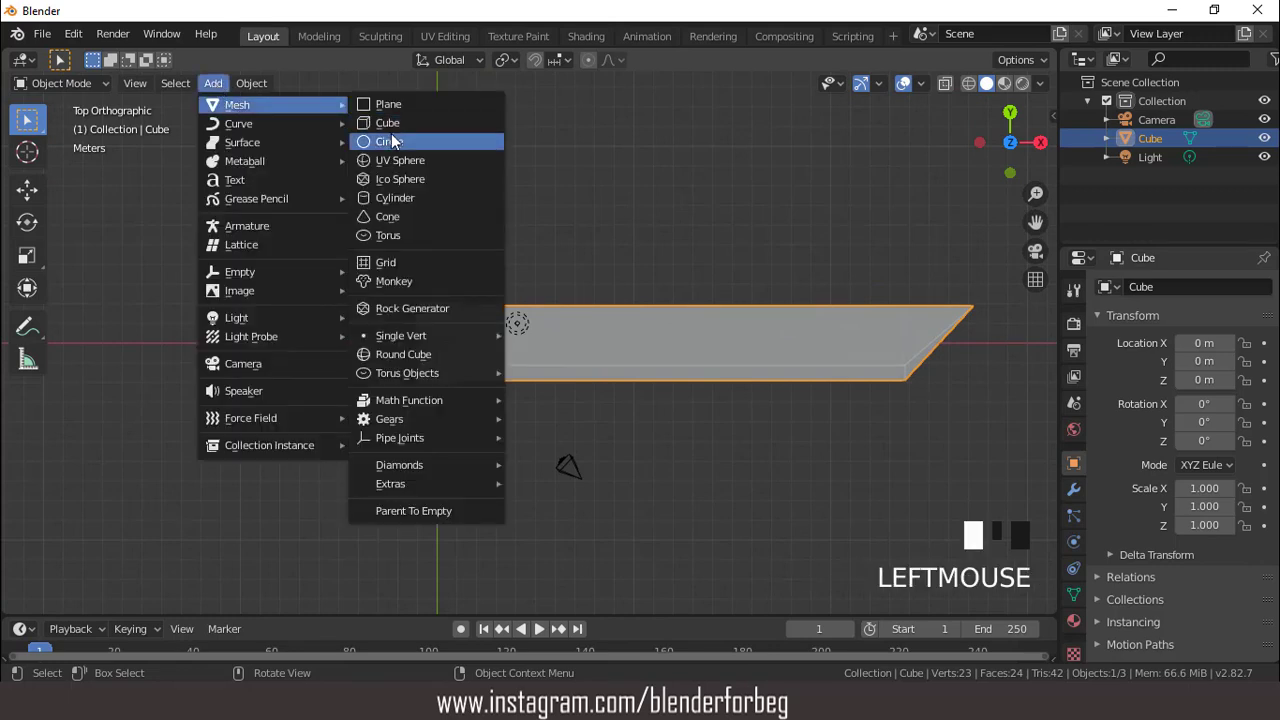
click(405, 200)
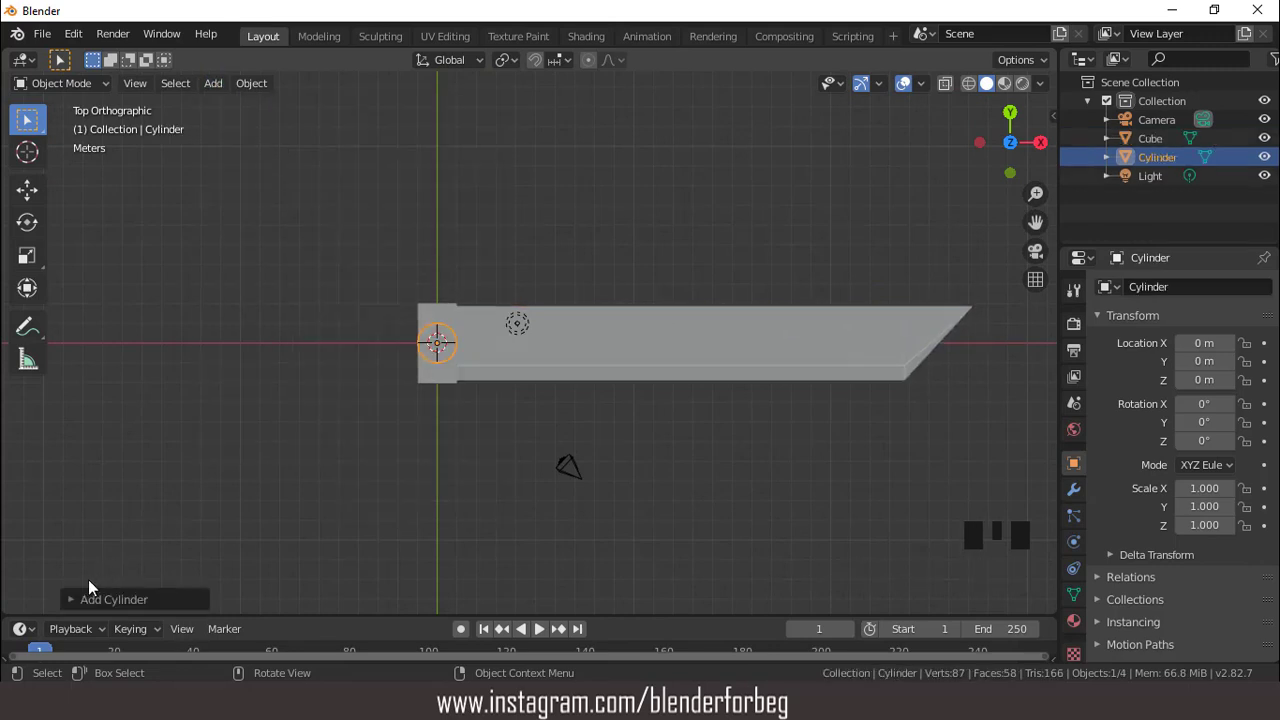
click(72, 599)
double_click(252, 373)
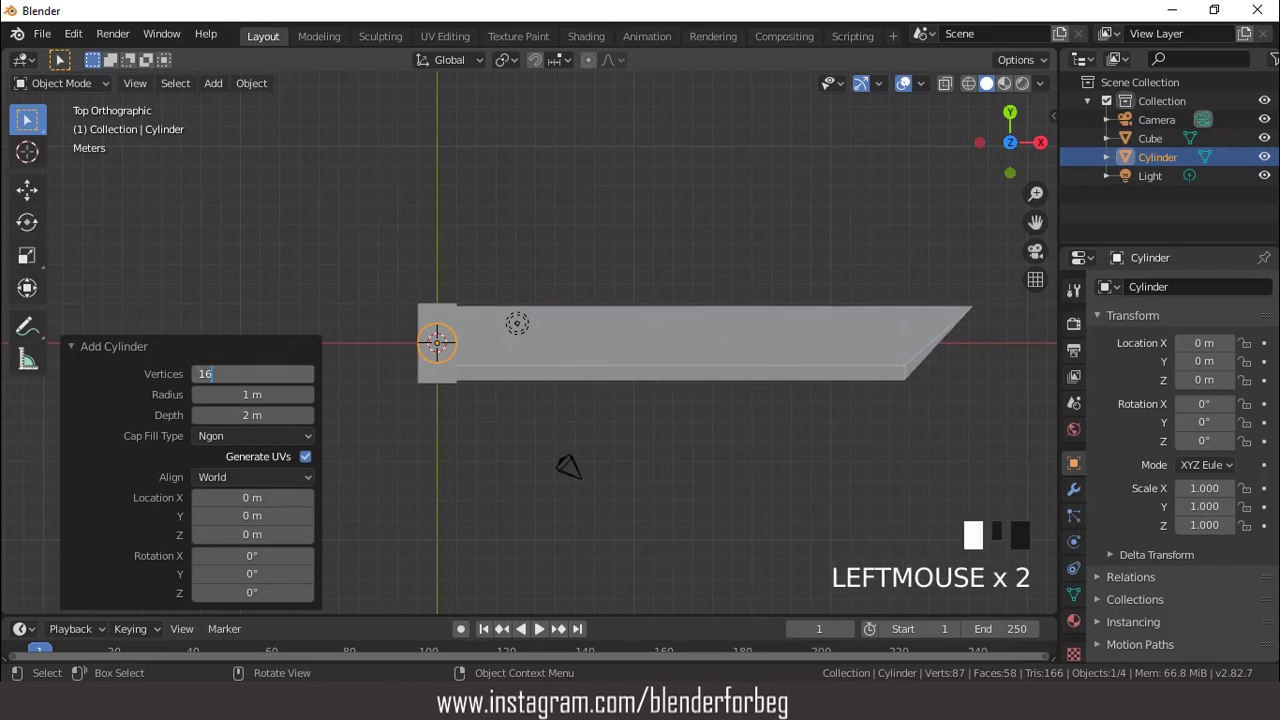
text(16)
key(Return)
Scale the cylinder to about 3.43 along Z and about 0.366 along X and Y
scroll(507, 281, down, 1)
key(KP_1)
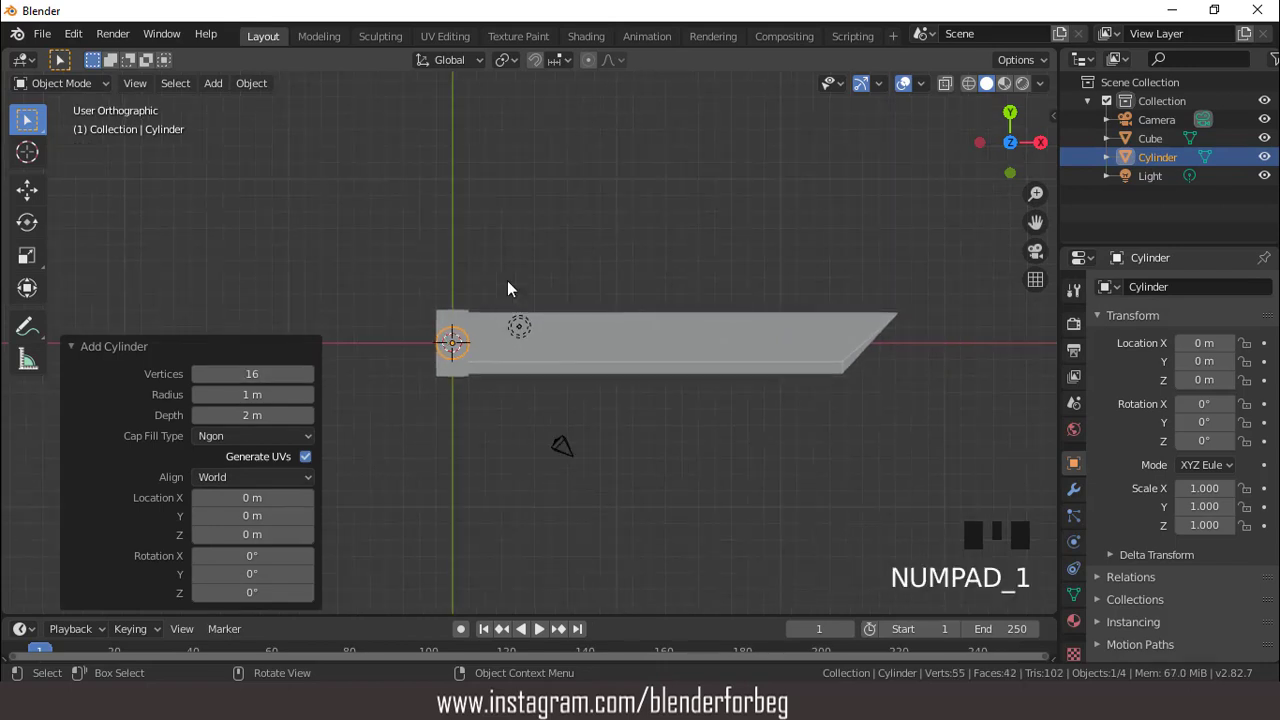
scroll(546, 336, up, 2)
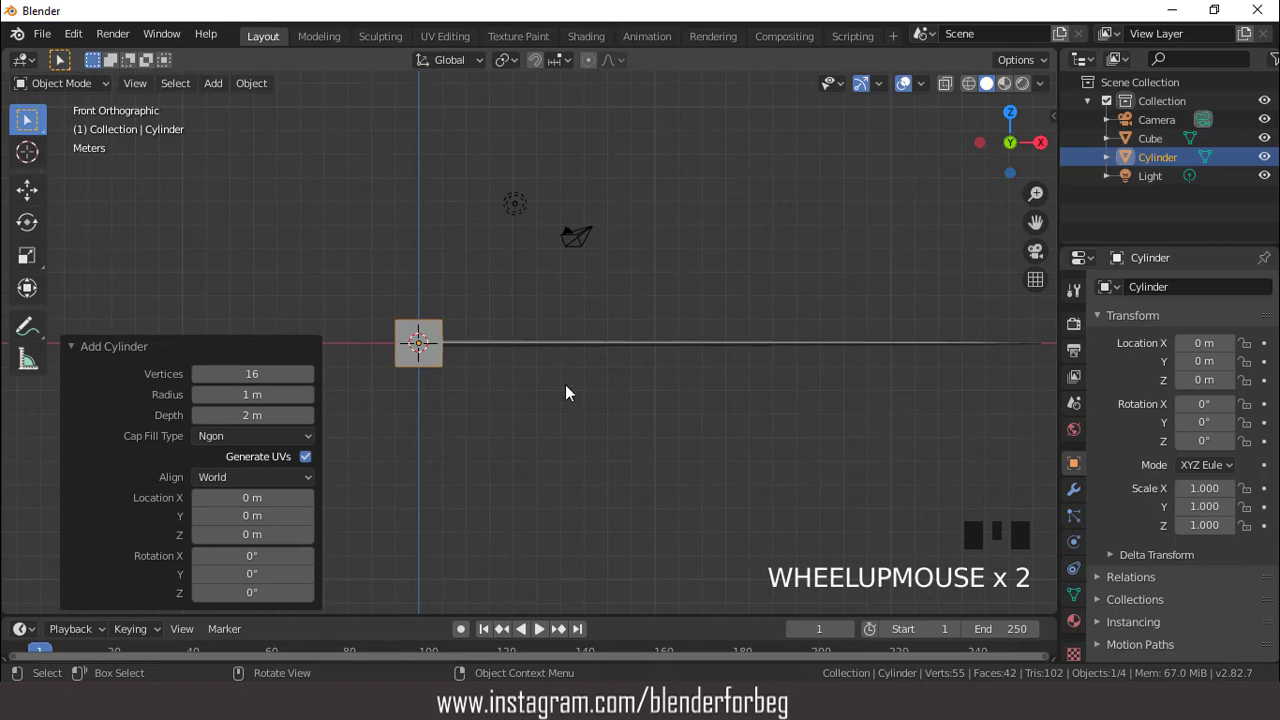
key(s)
key(z)
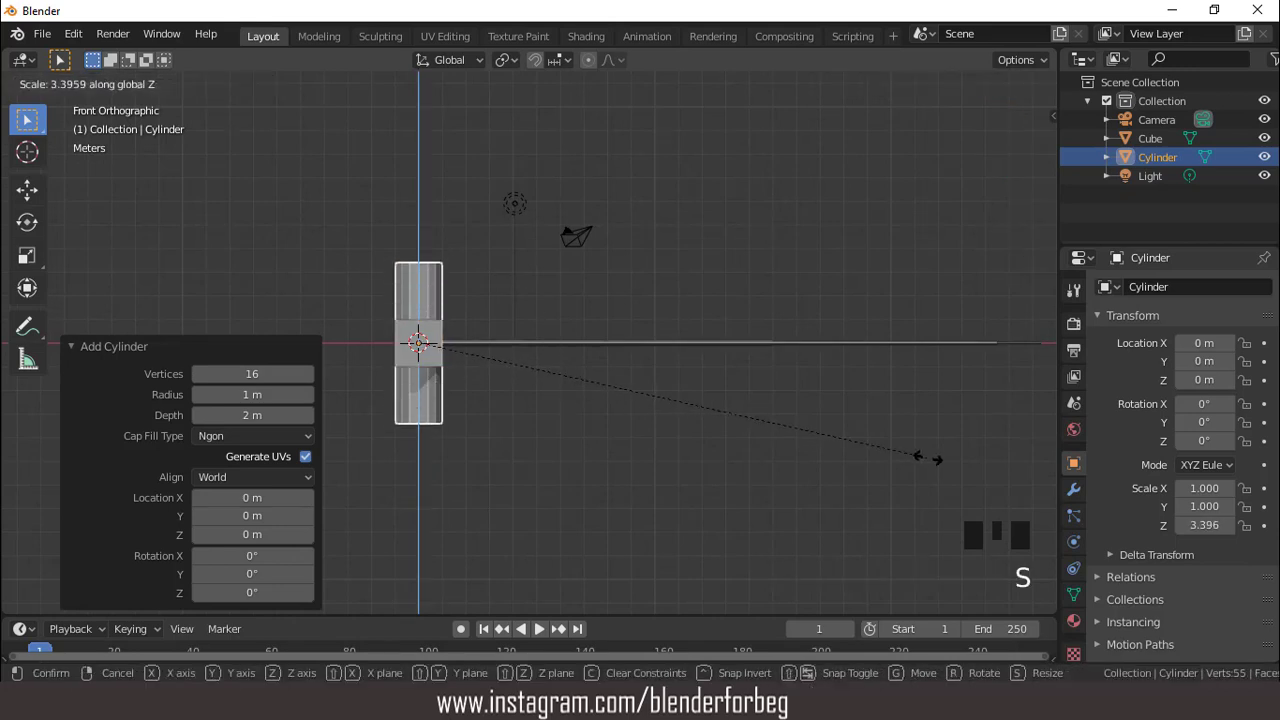
click(928, 457)
key(s)
key(shift+z)
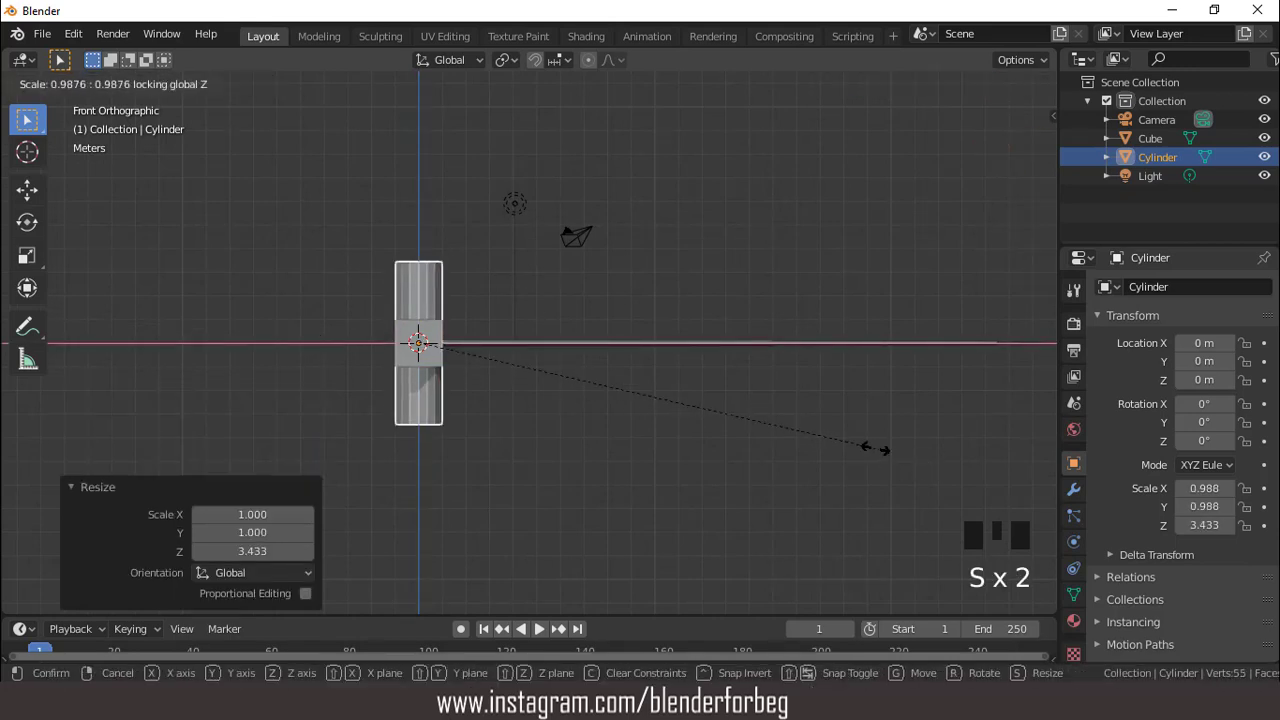
click(589, 380)
scroll(518, 349, up, 2)
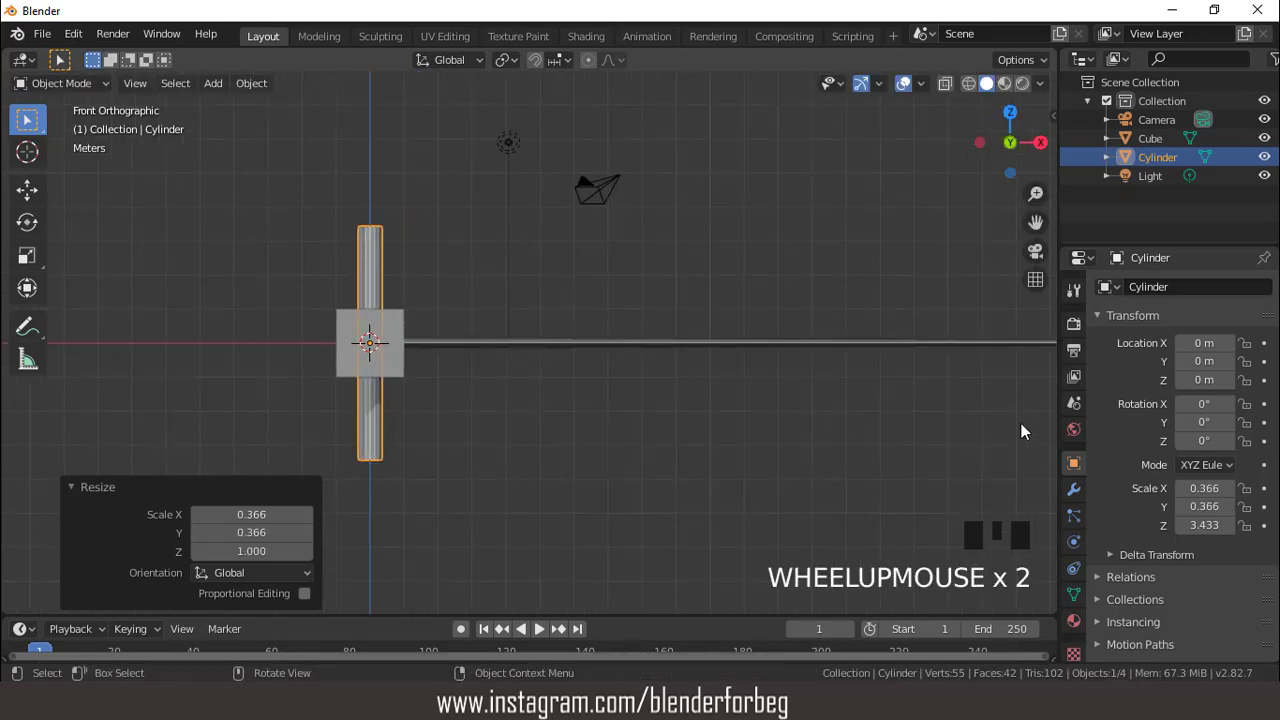
Set the cylinder's Y rotation to 90° to align it with the blade's length
click(1207, 421)
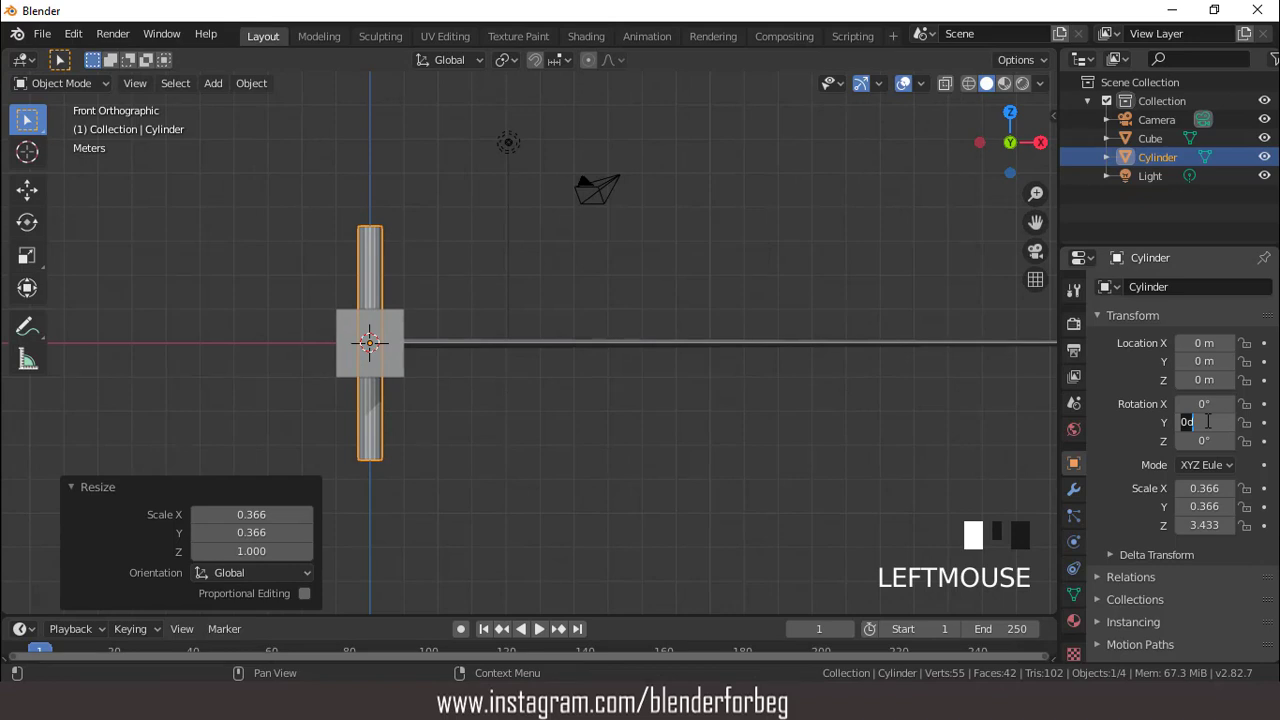
text(90)
key(Return)
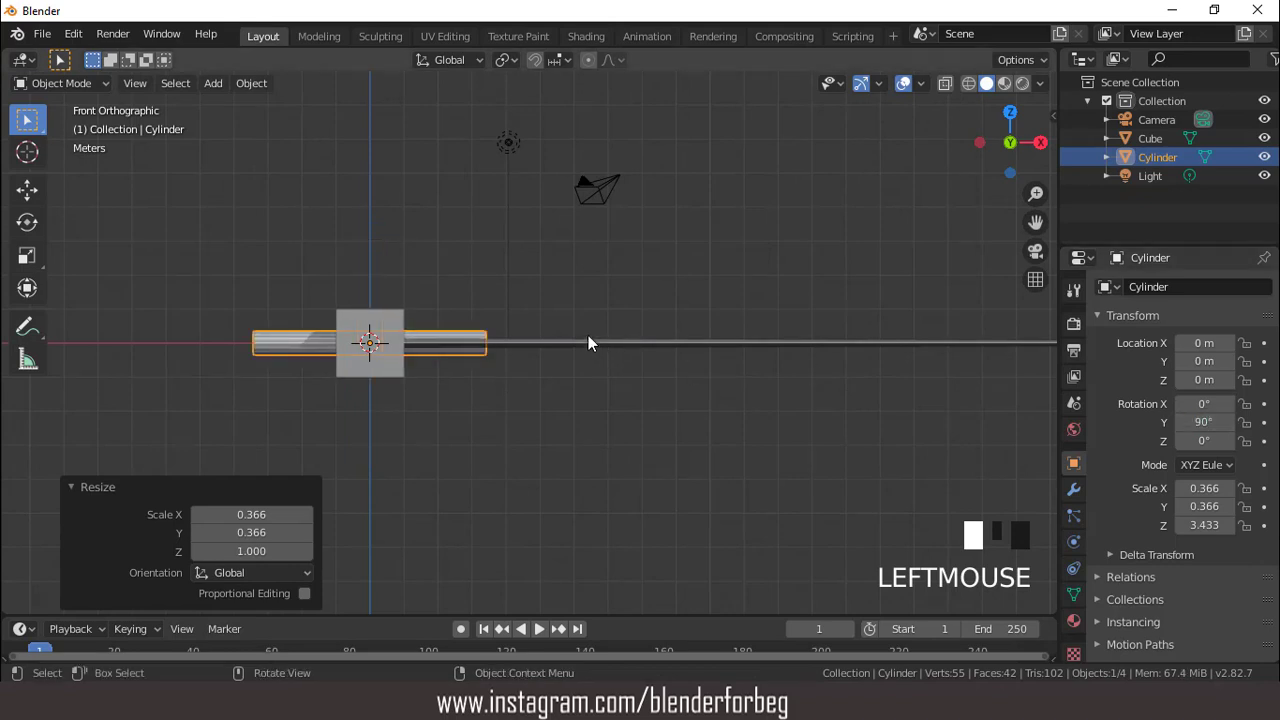
Move the cylinder about −4.4 m along X until its inner end meets the block opposite the blade
scroll(588, 336, down, 1)
key(KP_7)
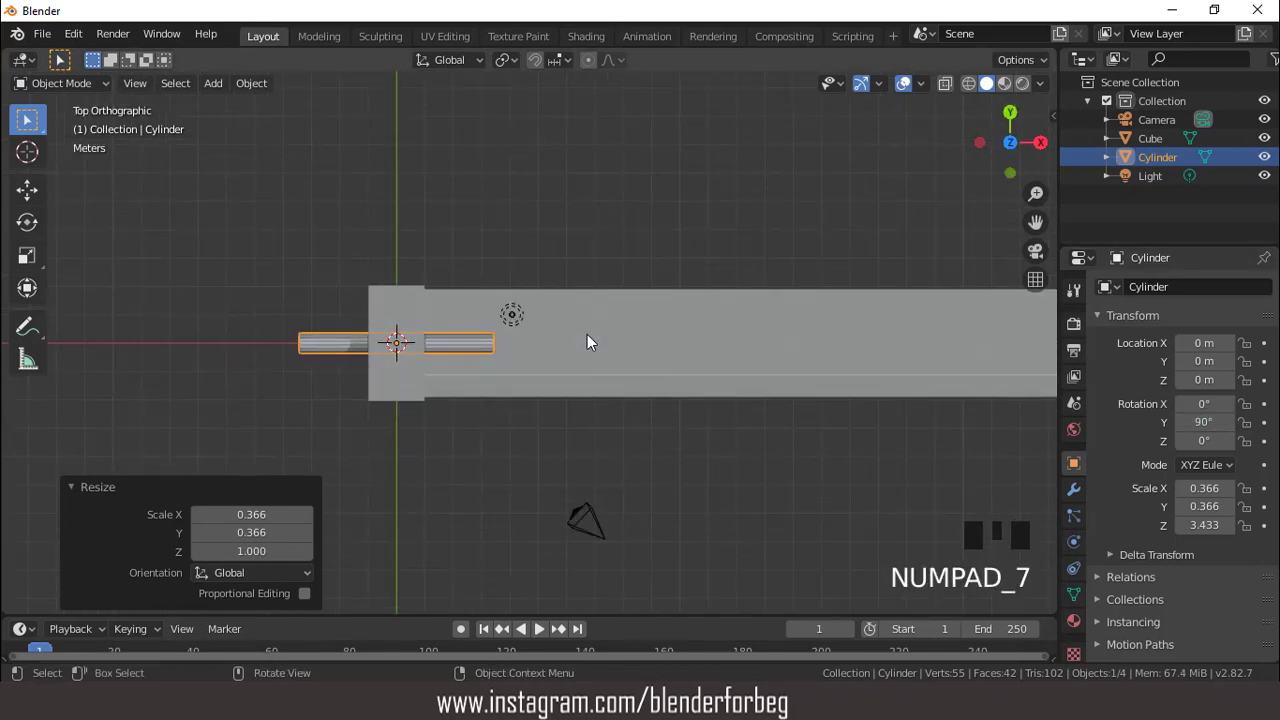
key(g)
key(x)
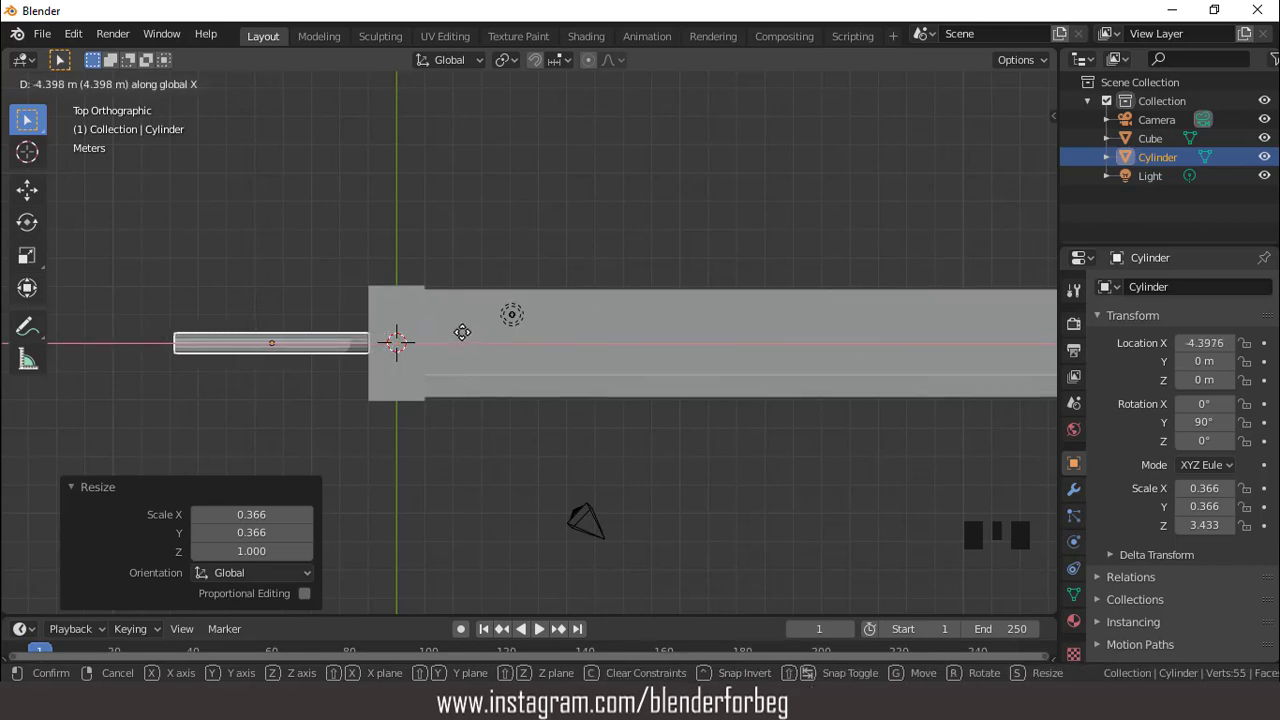
click(462, 332)
Extrude the handle cylinder's outer end face about 1.06 m outward along negative X
middle_drag(462, 332, 542, 176)
scroll(539, 327, up, 2)
mouse_move(539, 327)
middle_down()
mouse_move(472, 334)
mouse_move(522, 318)
middle_up()
key(Tab)
key(3)
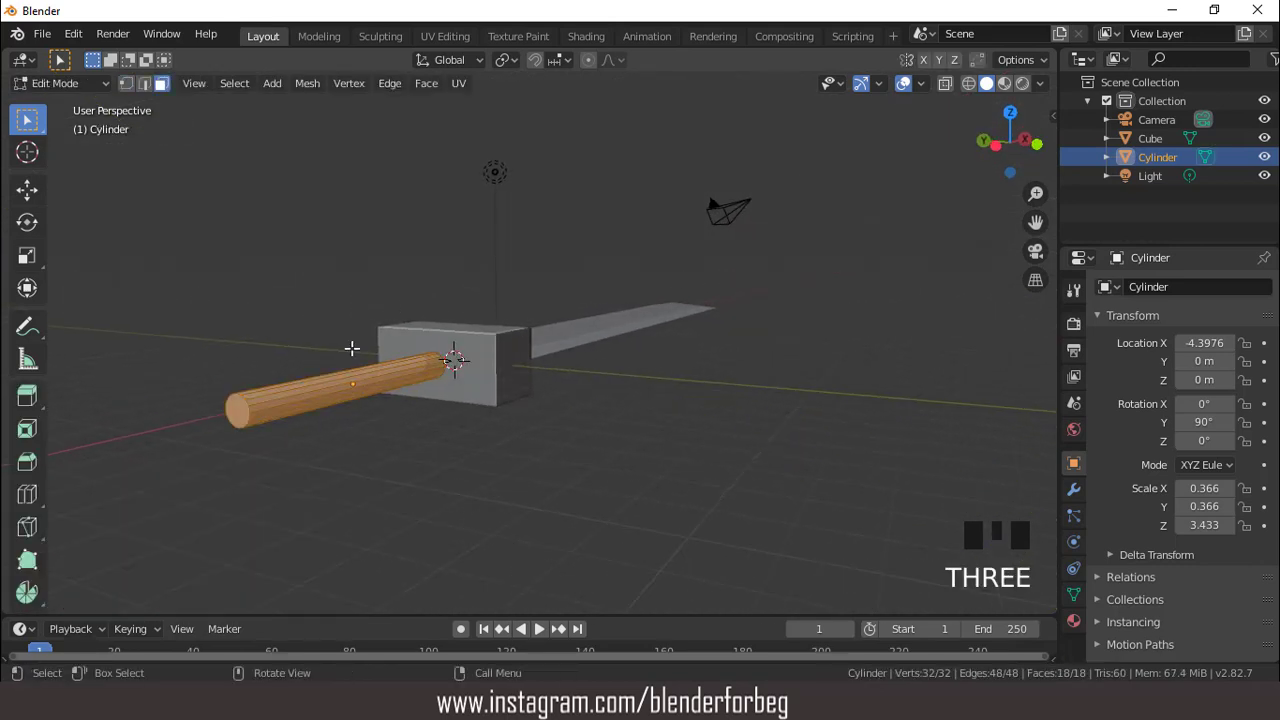
click(238, 413)
key(KP_7)
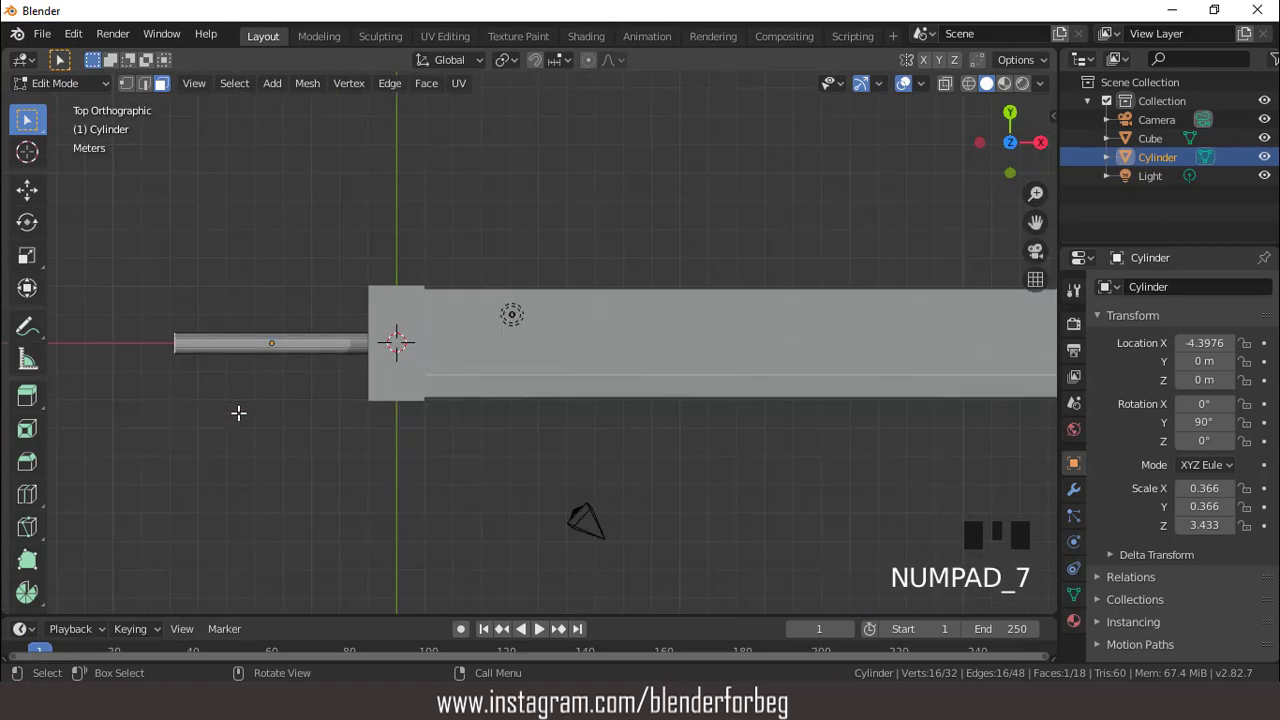
key(e)
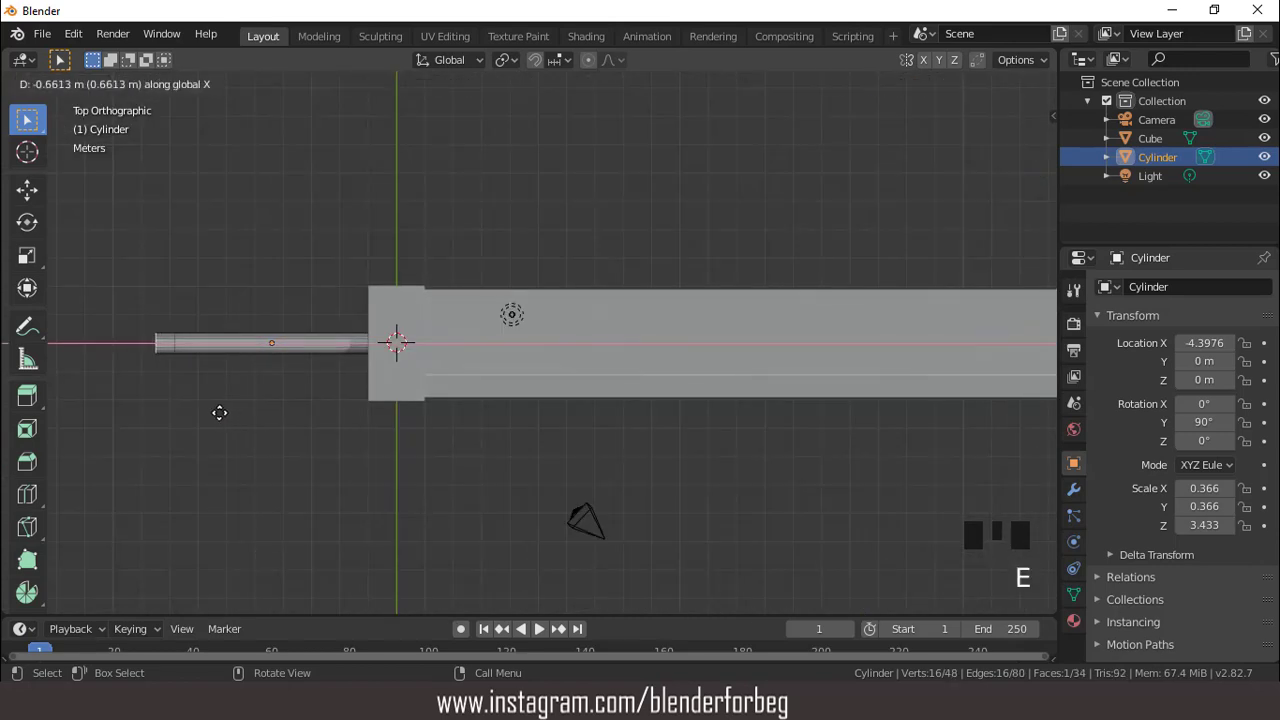
click(207, 414)
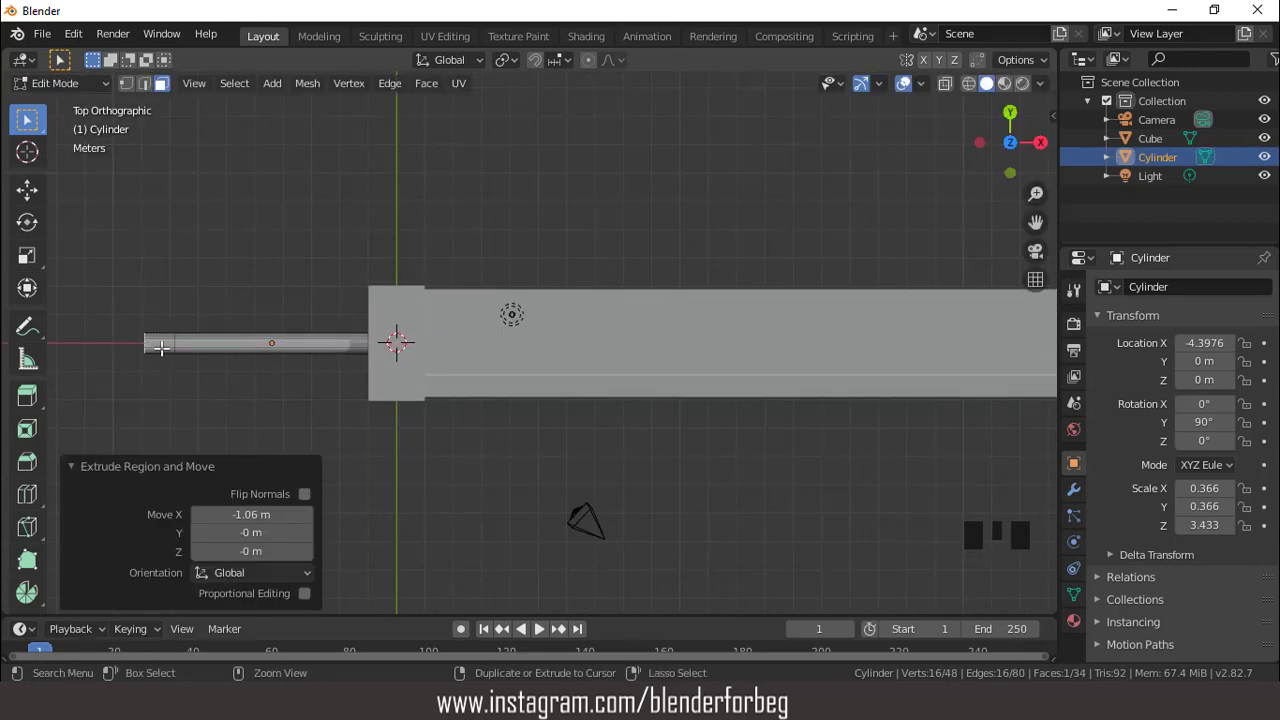
Add one loop cut around the extruded end section and scale the loop up to about 1.9
key(ctrl+r)
click(160, 344)
click(162, 344)
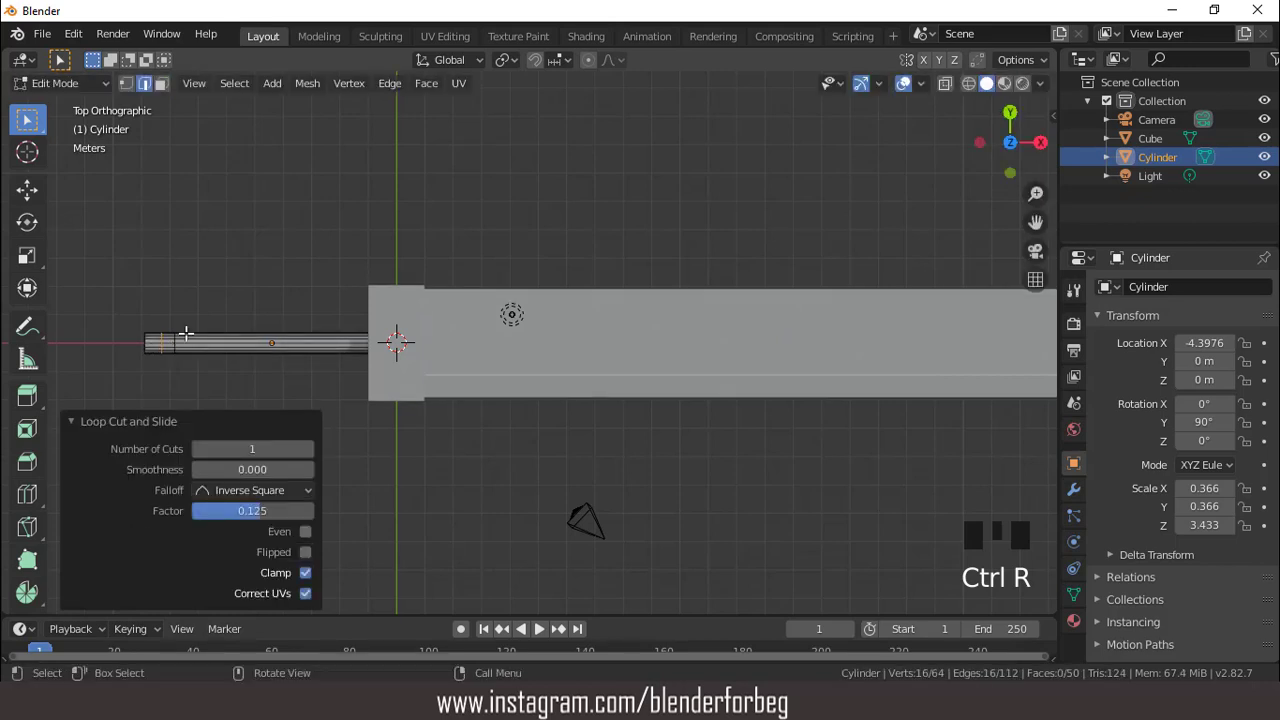
key(s)
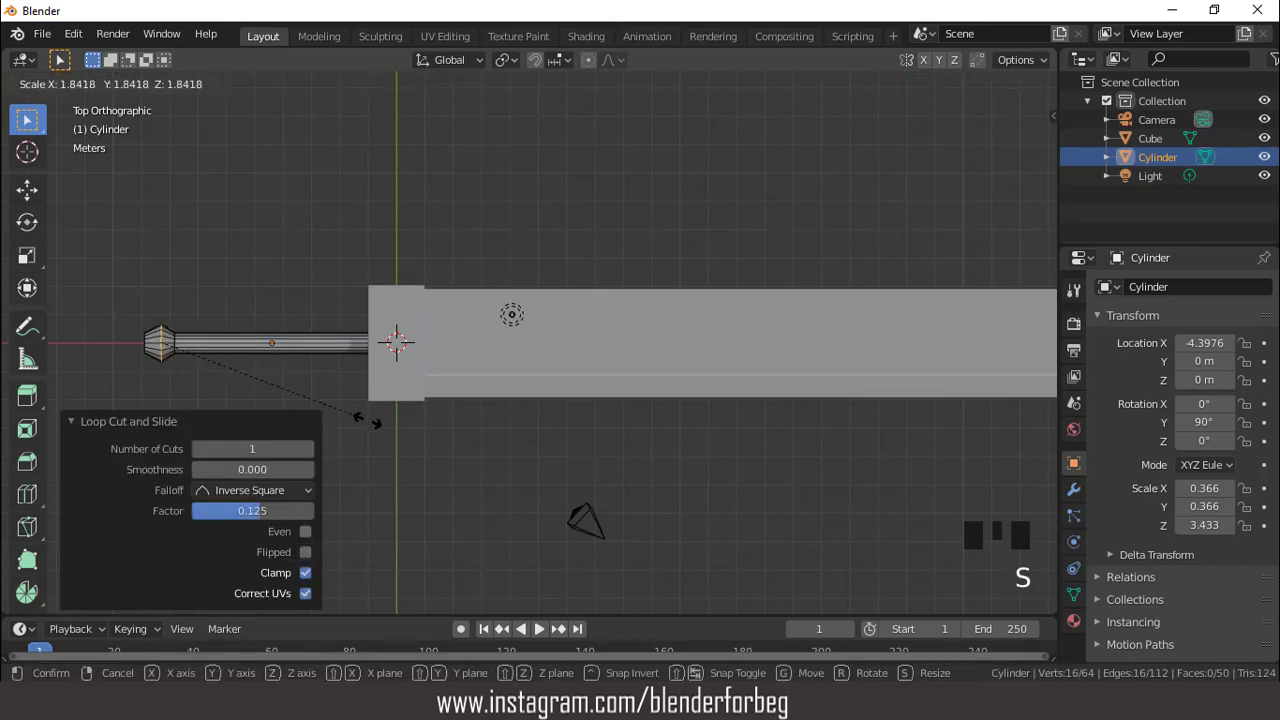
click(309, 284)
Bevel the enlarged end loop with an offset of about 0.575 m and 3 segments to round the pommel
key(ctrl+KP_4)
key(ctrl+KP_4)
key(ctrl+KP_4)
key(ctrl+KP_4)
key(ctrl+KP_4)
key(ctrl+KP_4)
key(ctrl+KP_4)
key(ctrl+KP_4)
key(ctrl+KP_4)
key(ctrl+KP_4)
key(ctrl+KP_4)
key(ctrl+KP_4)
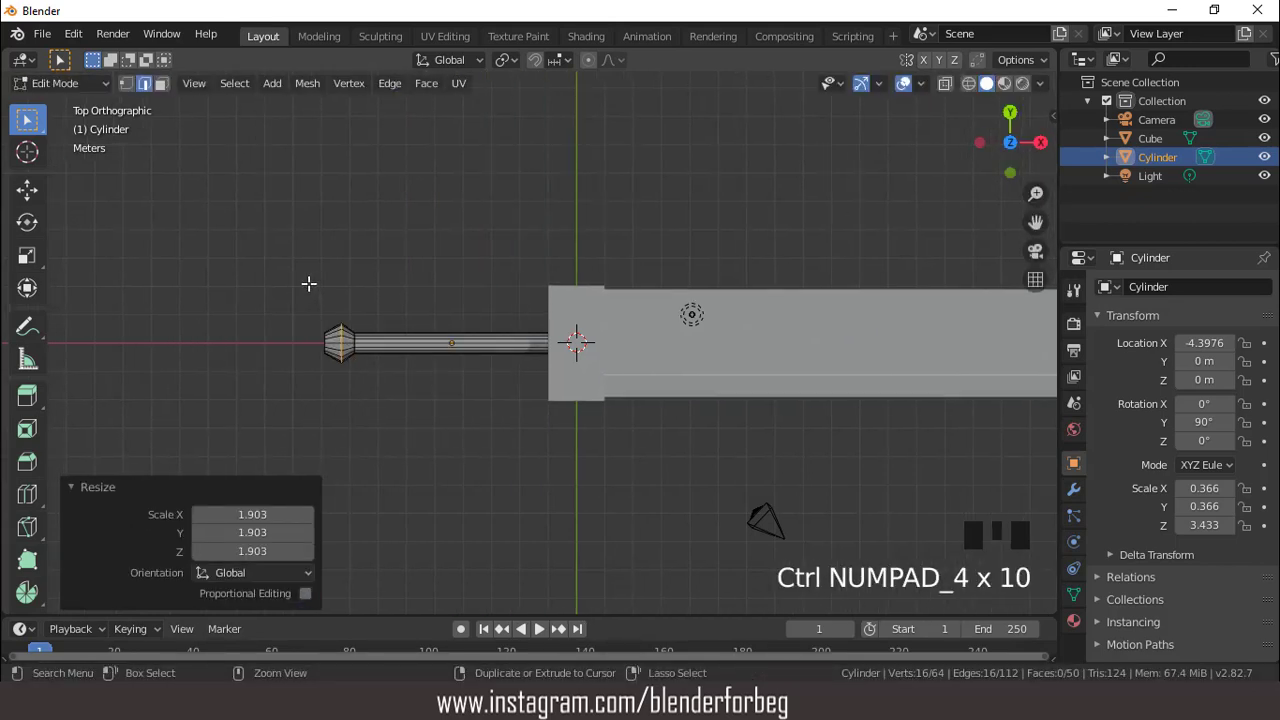
scroll(405, 261, up, 3)
key(ctrl+b)
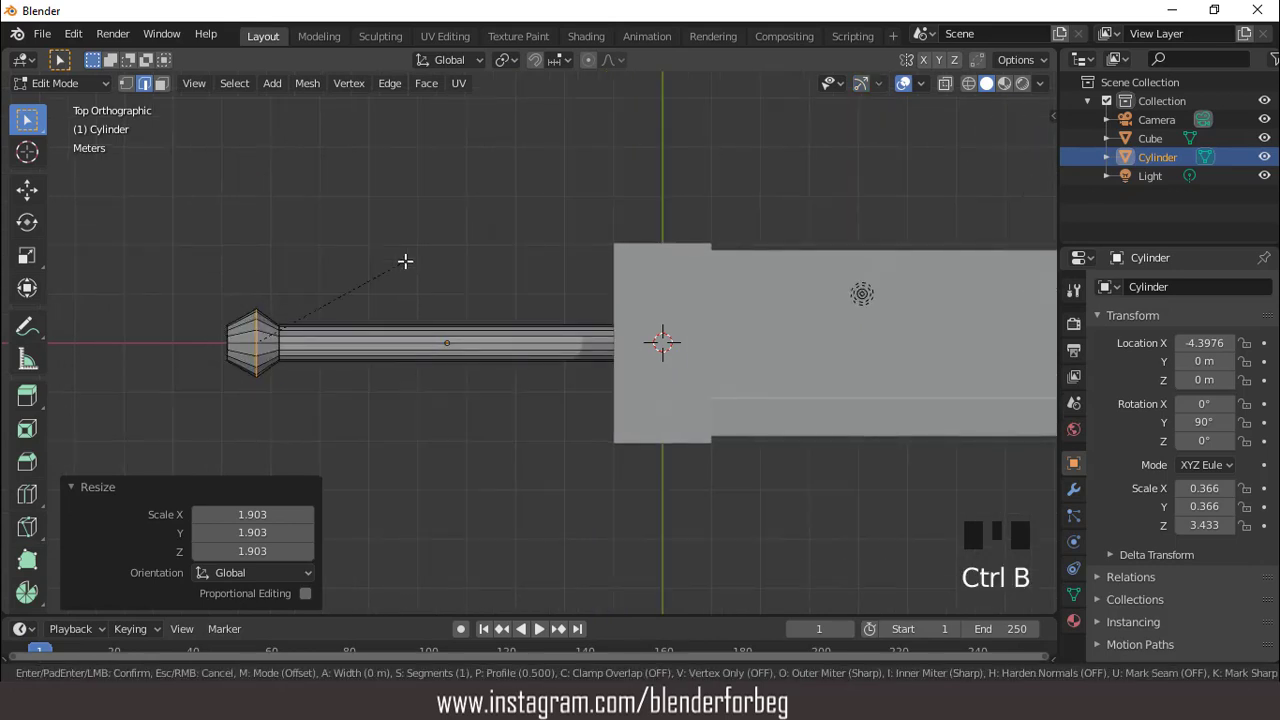
click(467, 243)
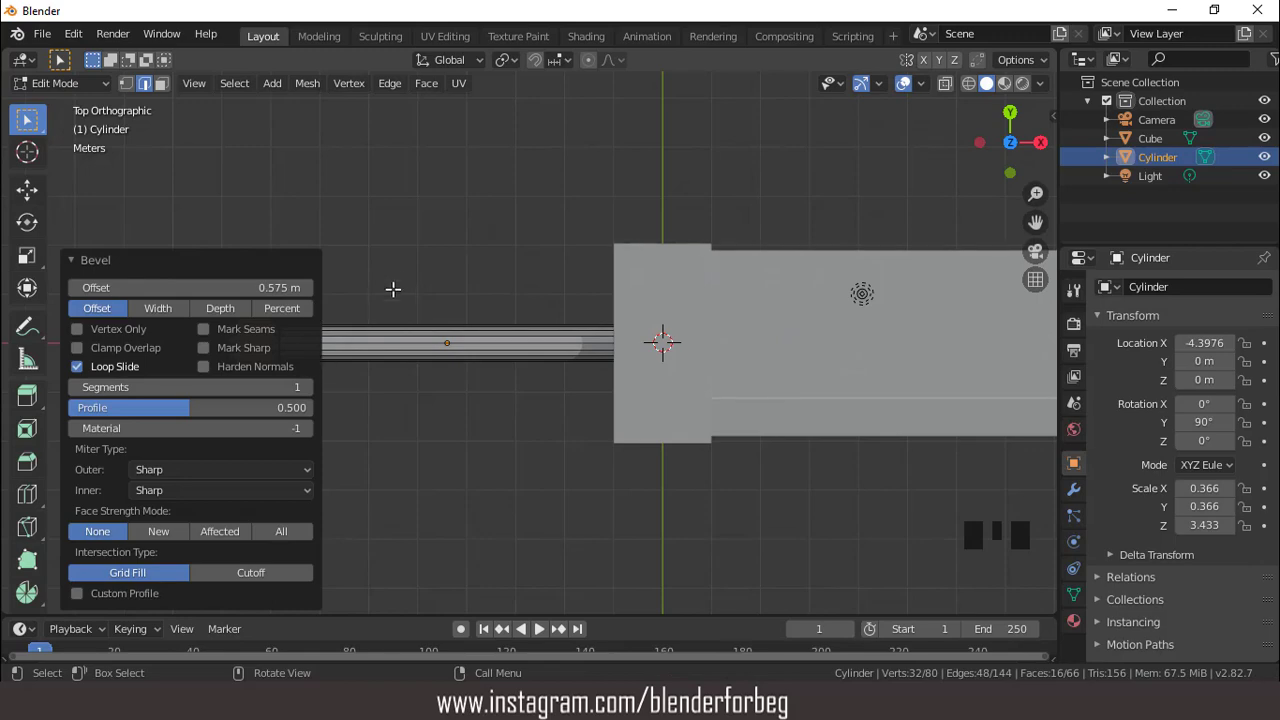
scroll(393, 289, down, 3)
click(306, 389)
click(306, 389)
click(306, 389)
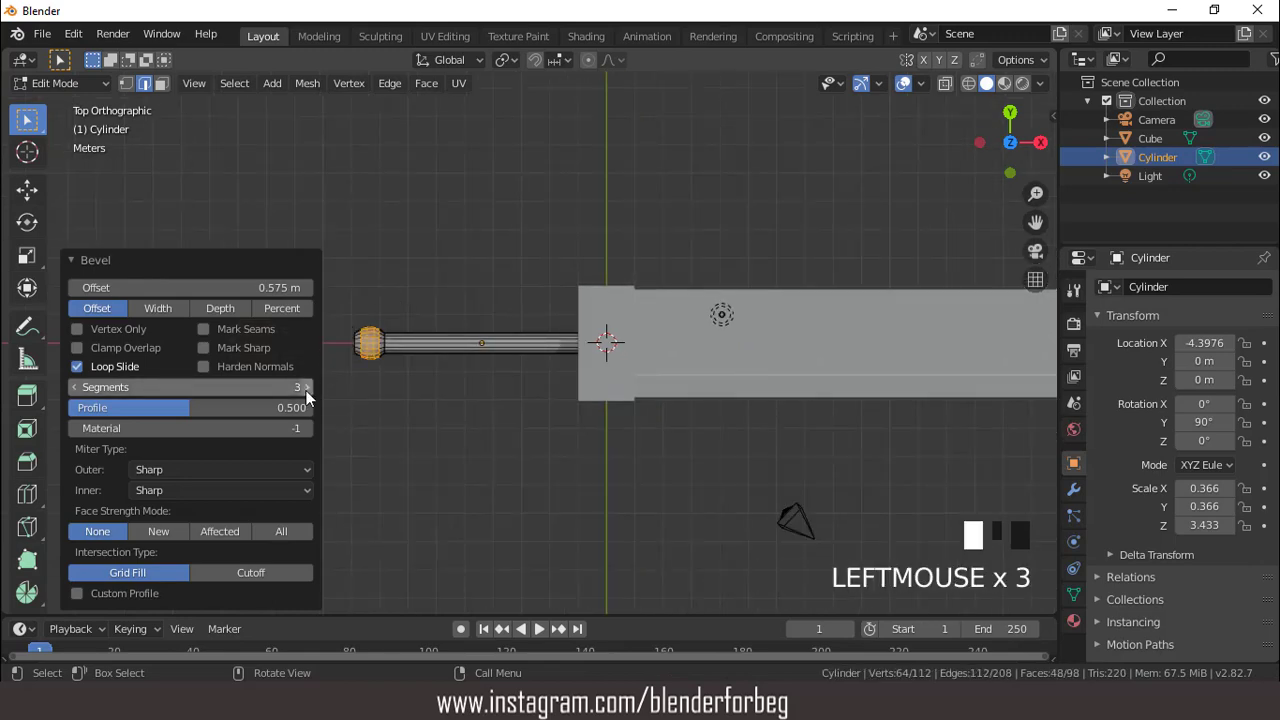
key(Tab)
scroll(456, 325, up, 2)
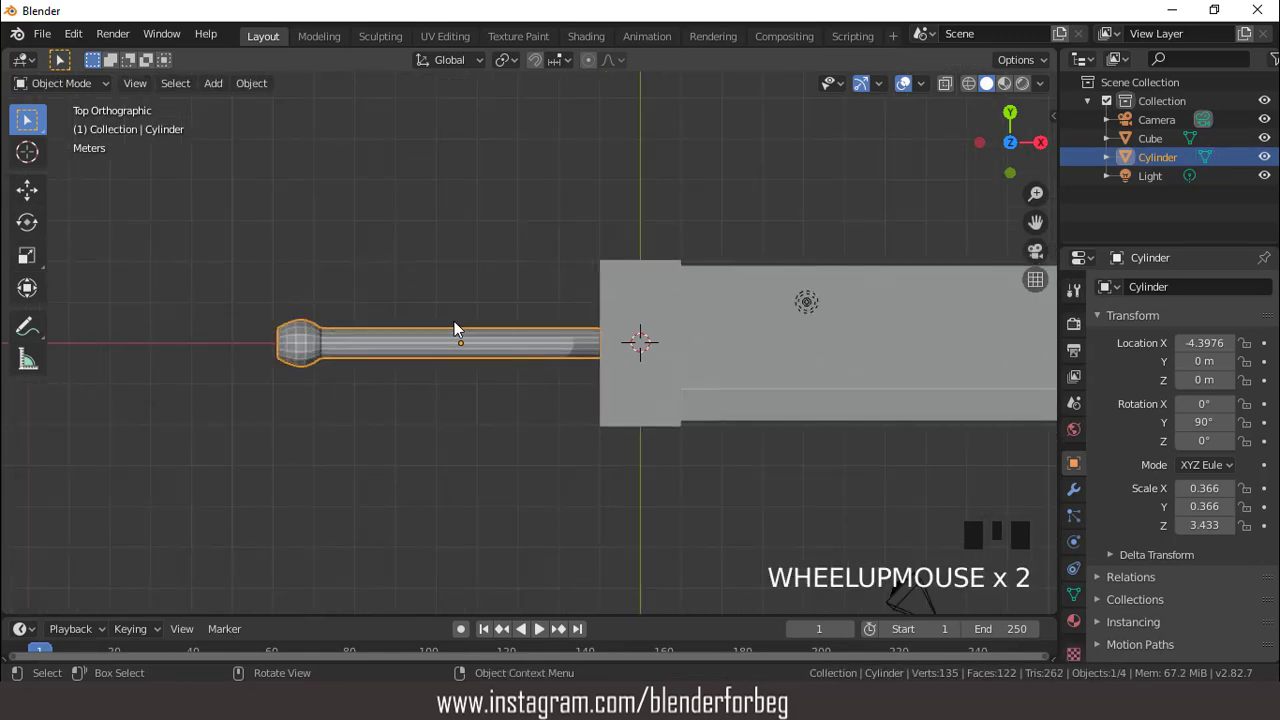
Add four evenly spaced loop cuts along the handle's shaft without sliding them
key(Tab)
key(ctrl+r)
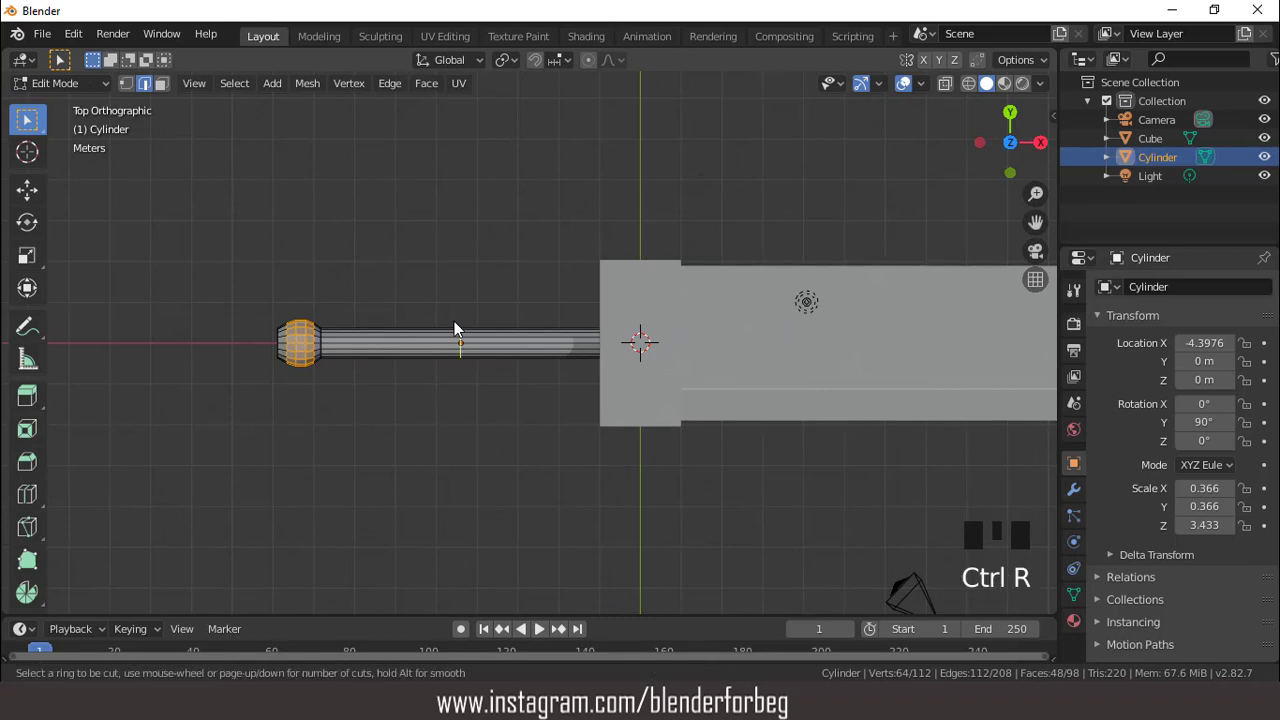
scroll(454, 321, up, 2)
click(455, 322)
right_click(455, 322)
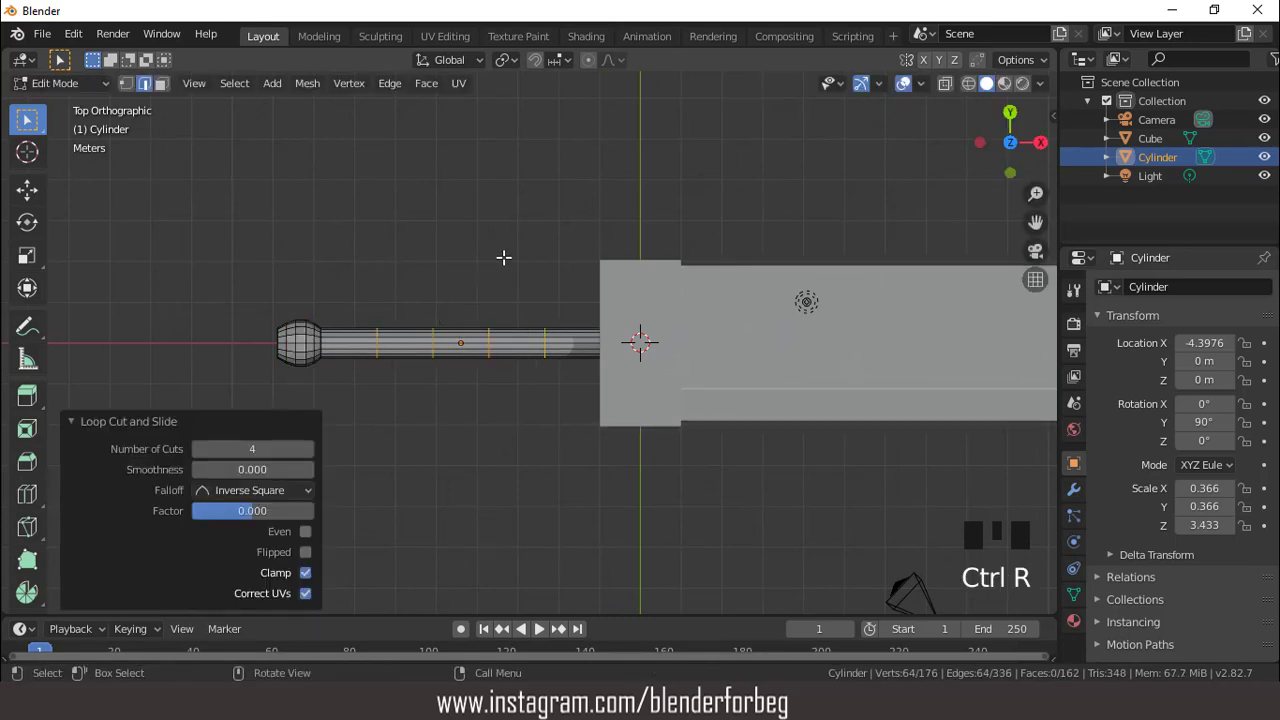
Bevel the four shaft loops into narrow bands with an offset of about 0.019 m and 1 segment
scroll(503, 258, up, 2)
key(ctrl+b)
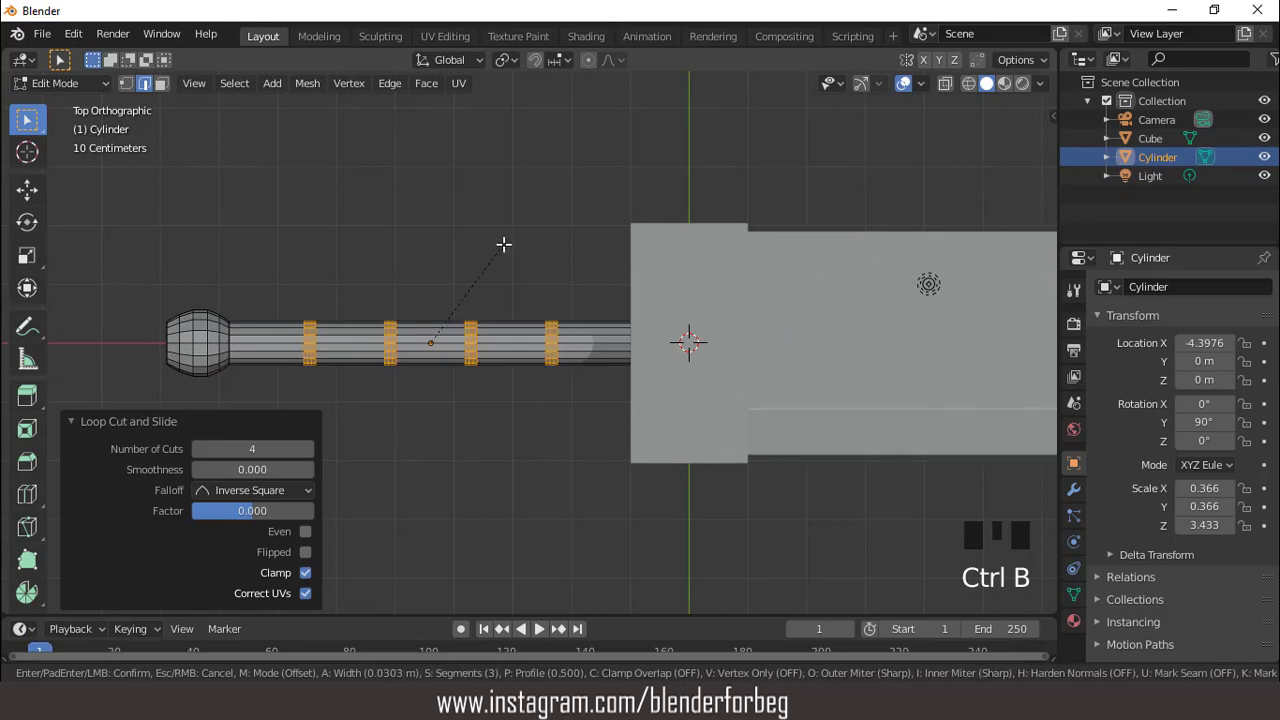
click(503, 245)
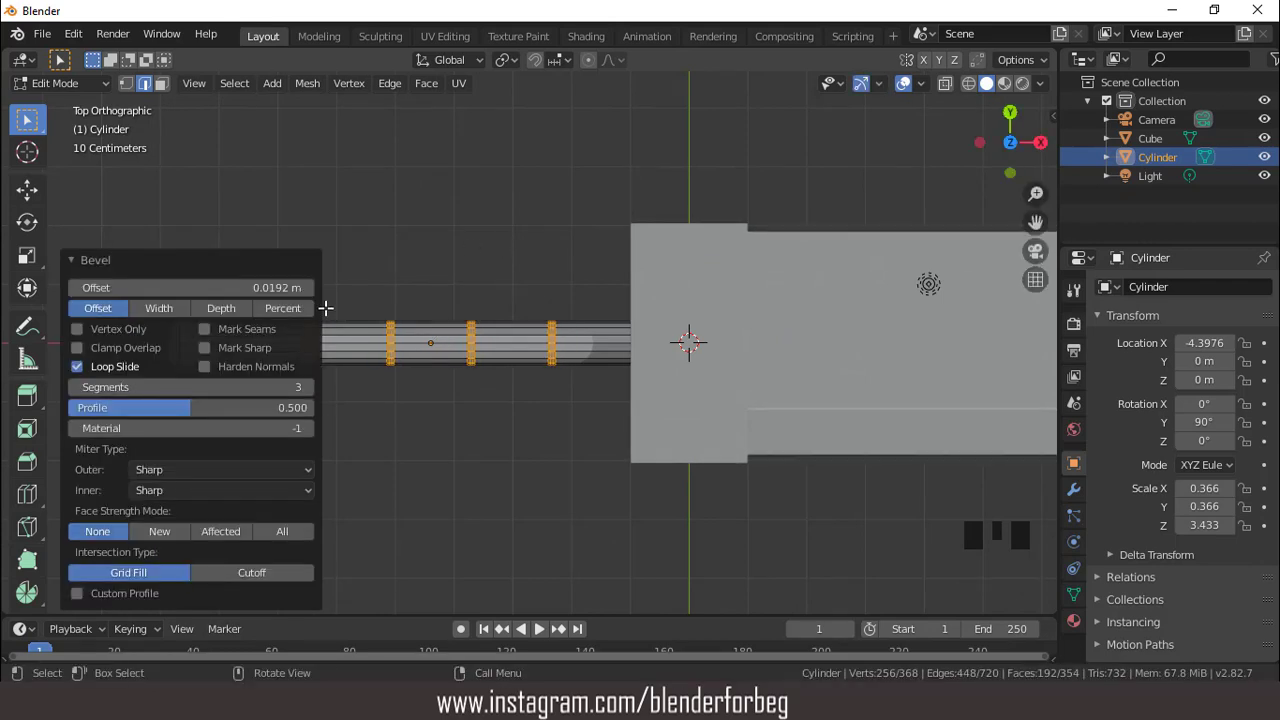
click(76, 389)
click(76, 389)
click(76, 389)
click(76, 389)
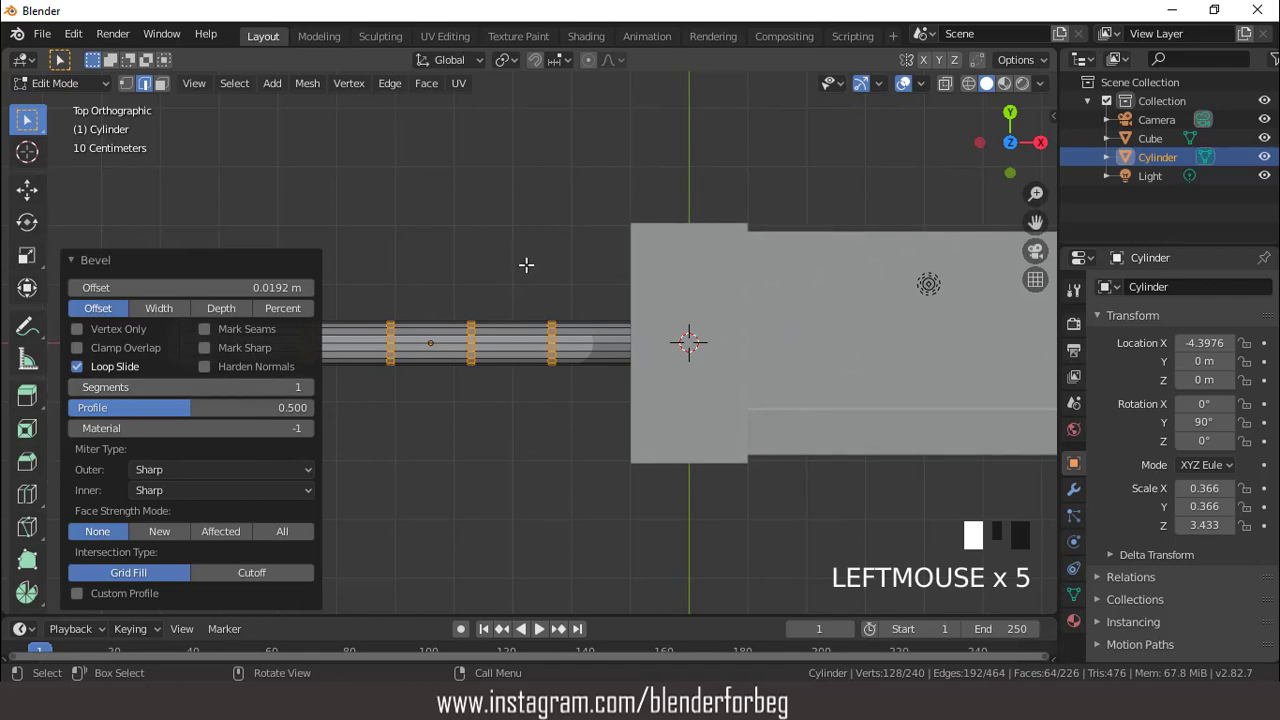
Apply all transforms to the handle cylinder in Object Mode
middle_drag(526, 263, 737, 290)
scroll(737, 290, up, 2)
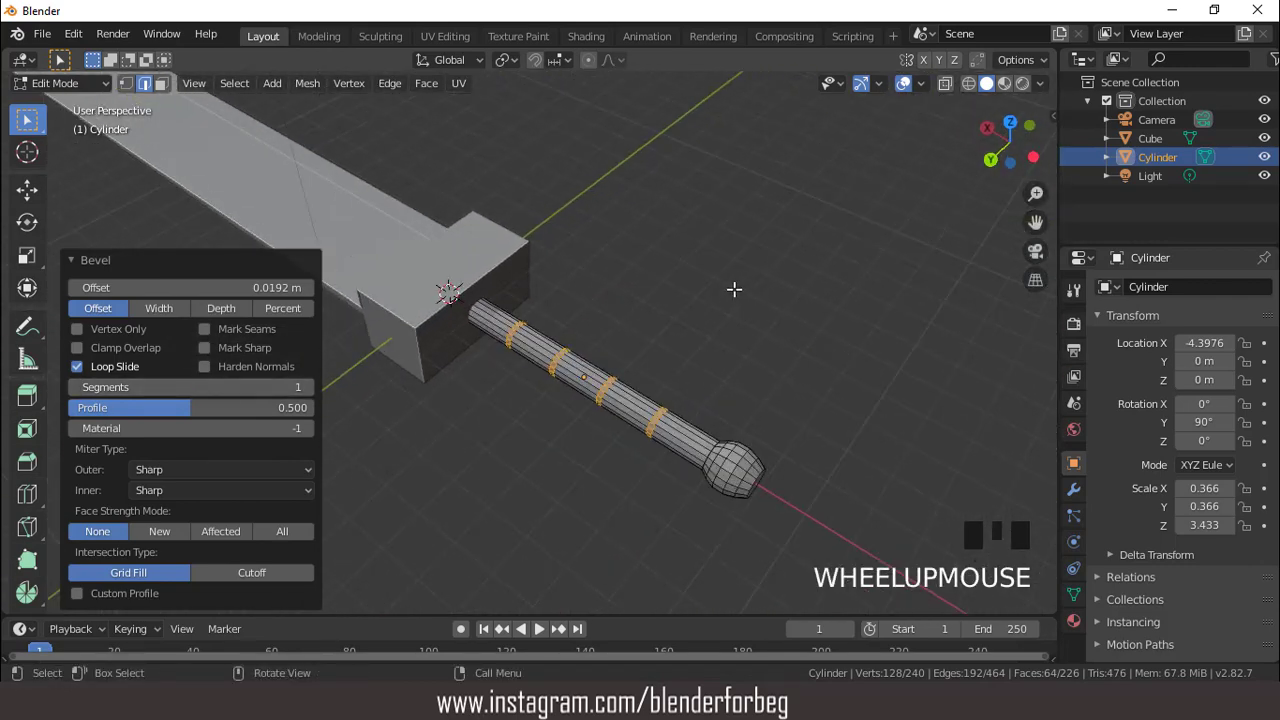
key(Tab)
key(ctrl+a)
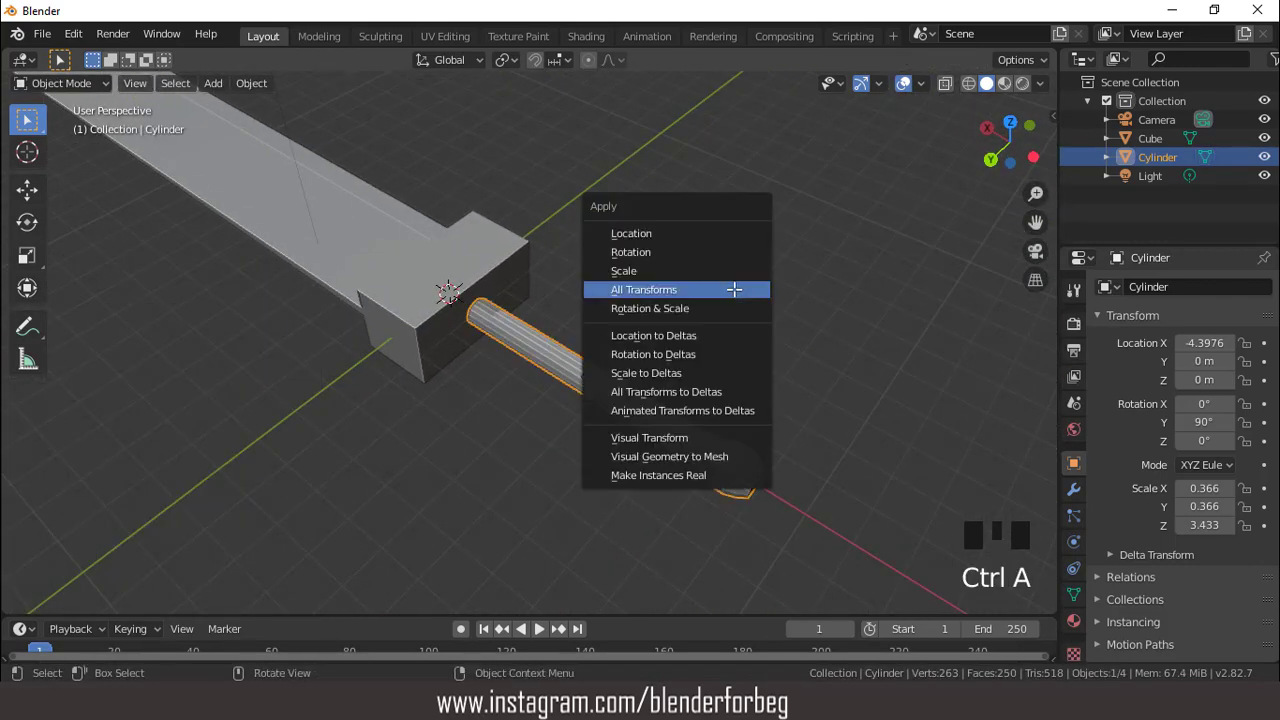
click(733, 288)
Extrude the four bands in place and scale them to about 0.93 around individual origins to form grooves
key(Tab)
scroll(673, 363, up, 2)
middle_drag(673, 363, 720, 330)
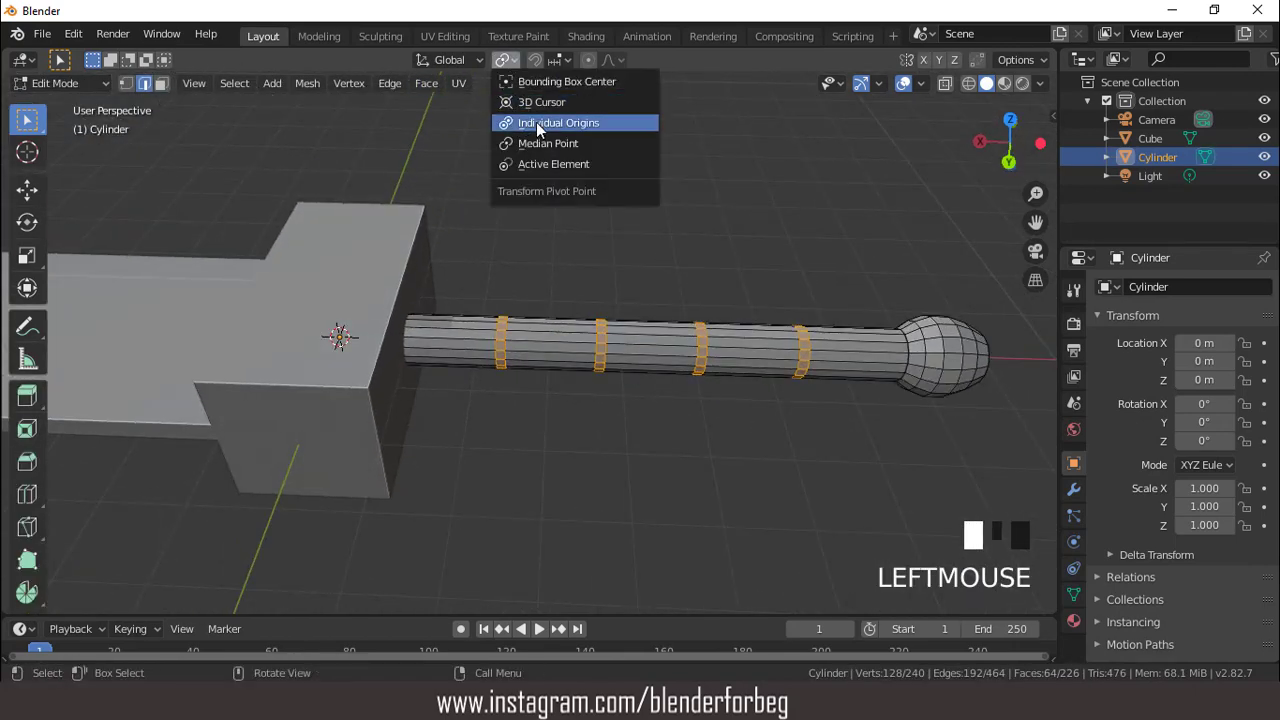
click(545, 122)
key(e)
right_click(645, 183)
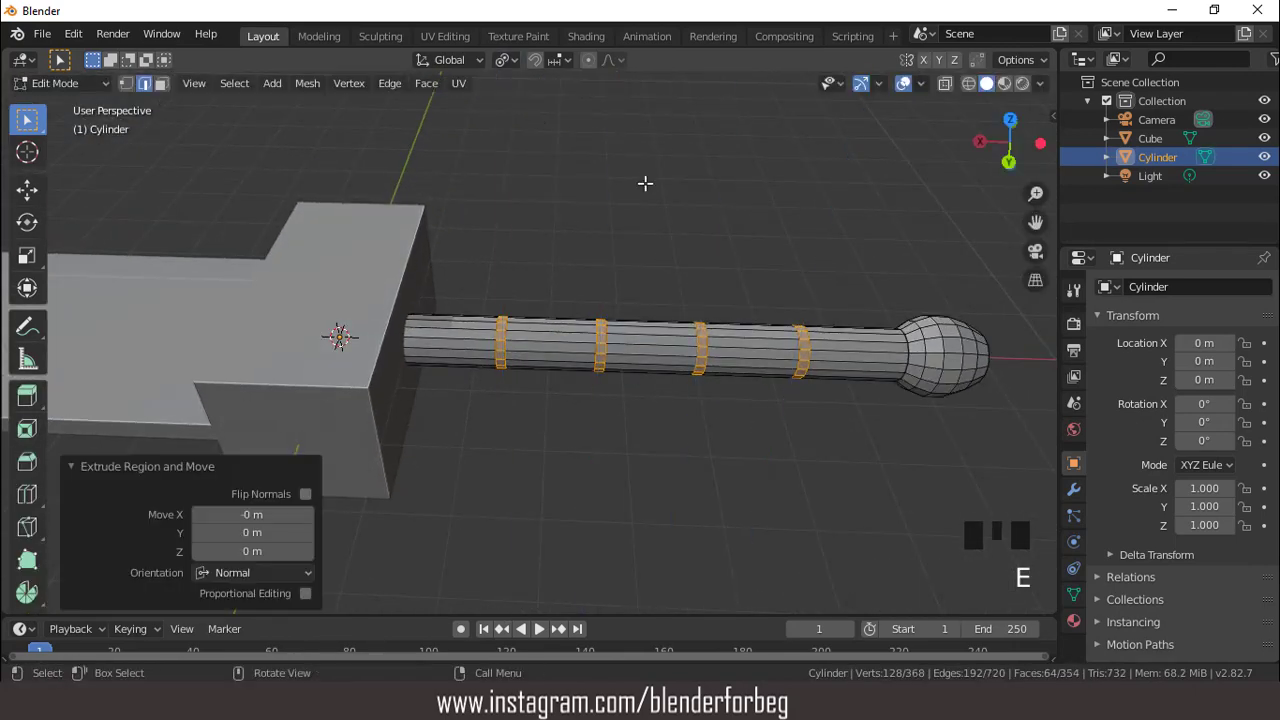
key(s)
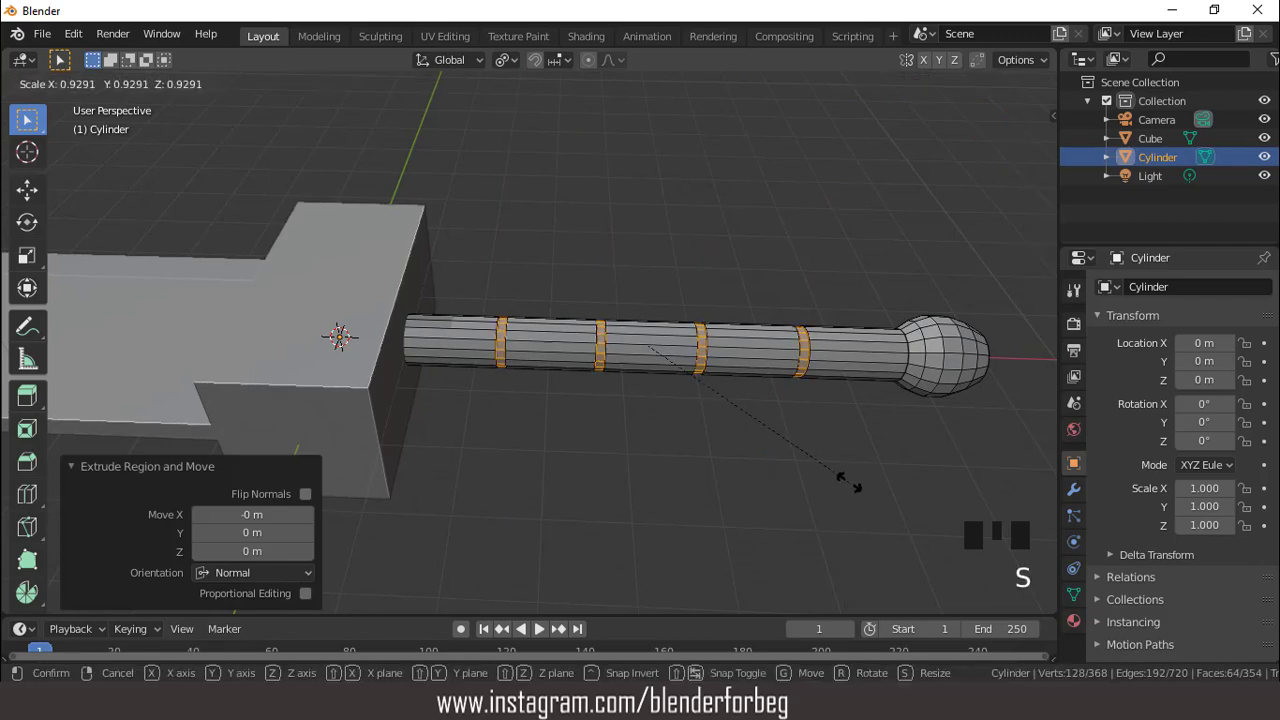
click(848, 482)
scroll(690, 318, down, 3)
key(Tab)
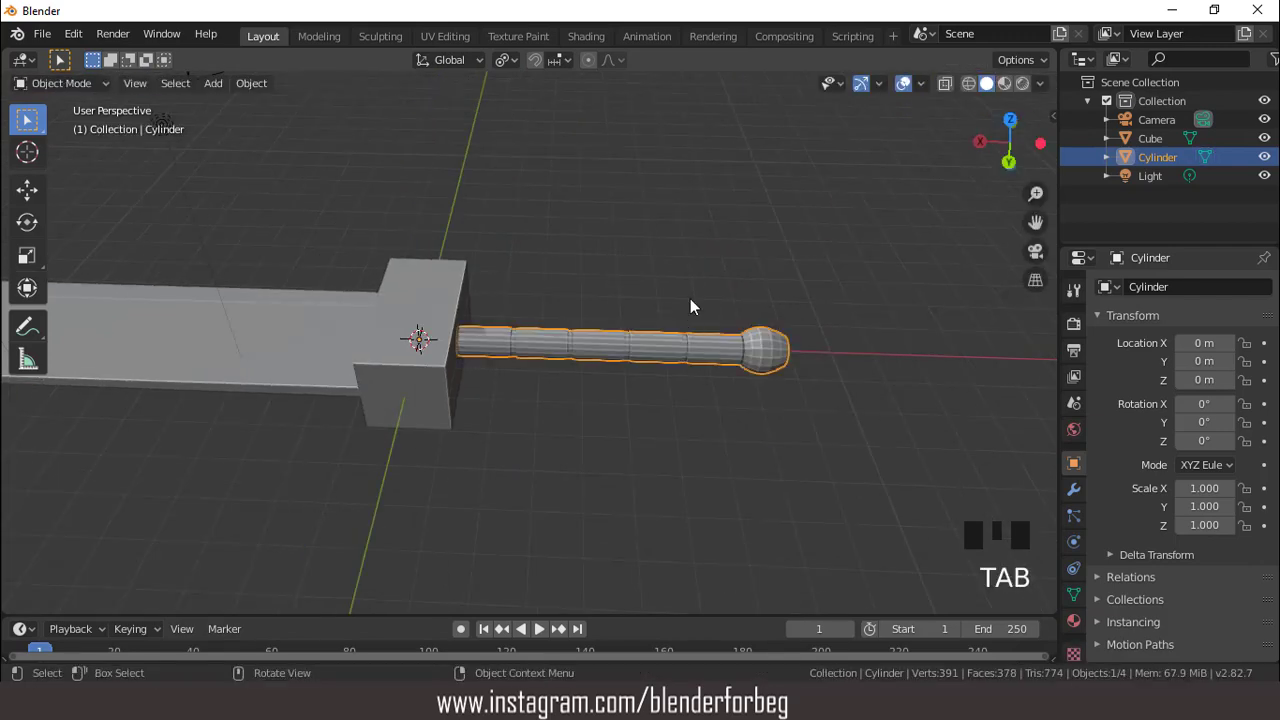
Add a second cylinder mesh with 16 vertices, 1 m radius and 2 m depth at the origin
middle_drag(690, 305, 331, 312)
scroll(331, 312, up, 3)
middle_drag(530, 322, 445, 291)
scroll(481, 298, down, 2)
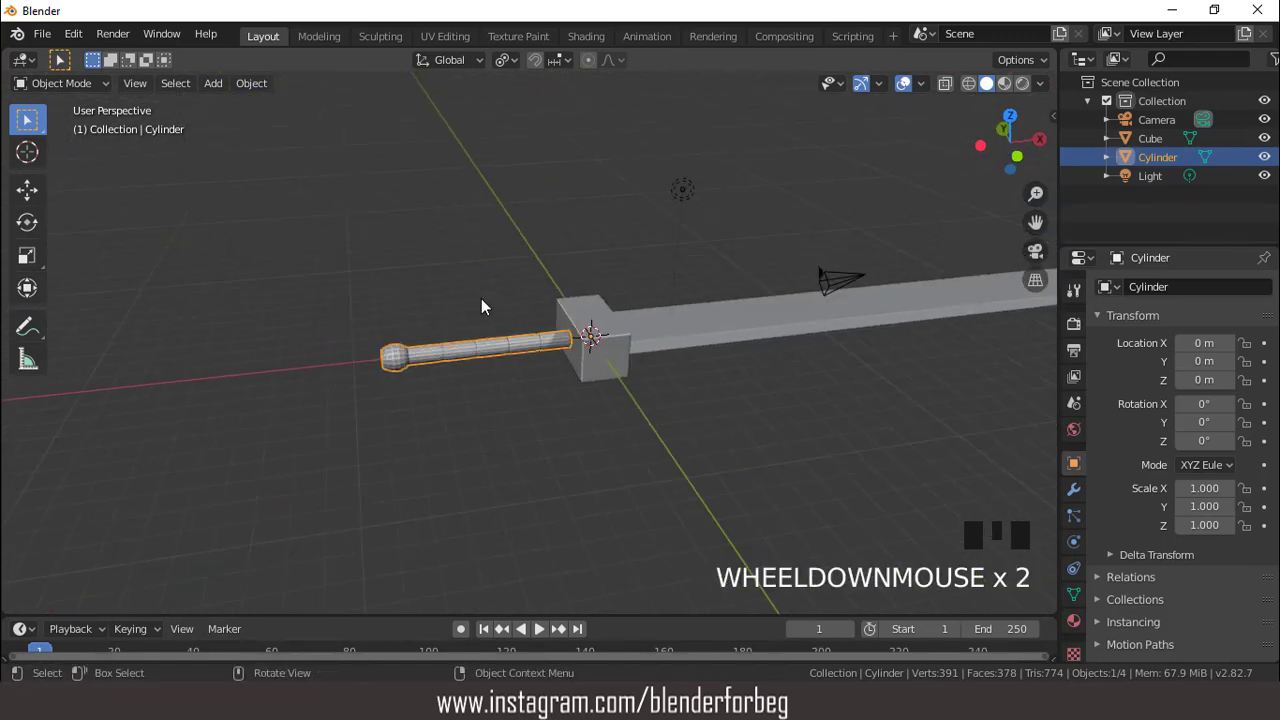
key(KP_1)
click(213, 84)
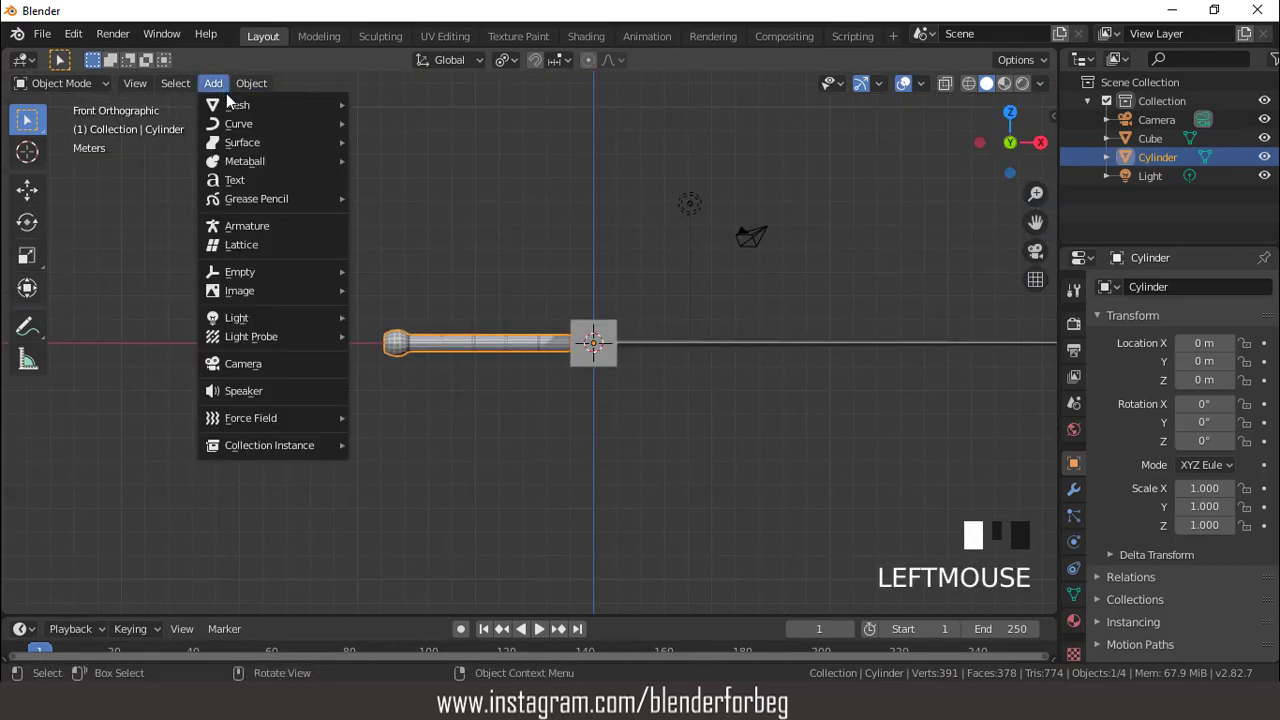
mouse_move(233, 106)
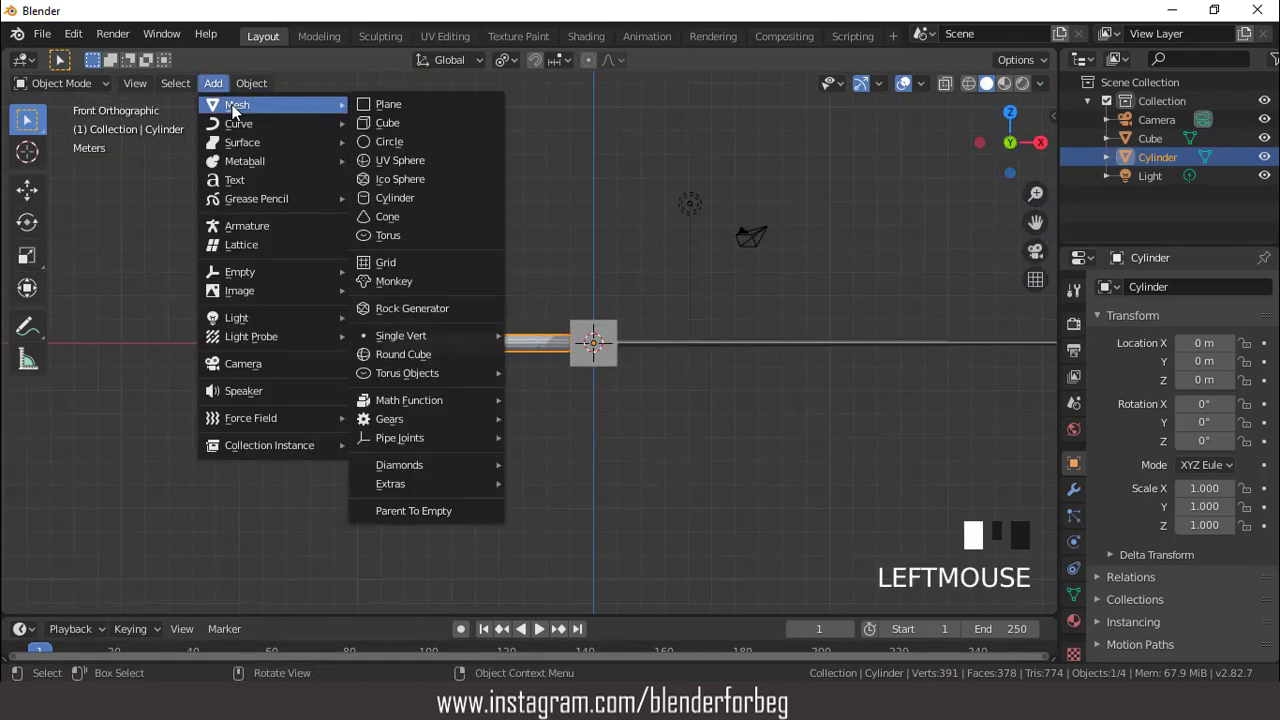
click(408, 198)
middle_drag(598, 322, 577, 371)
scroll(624, 303, up, 2)
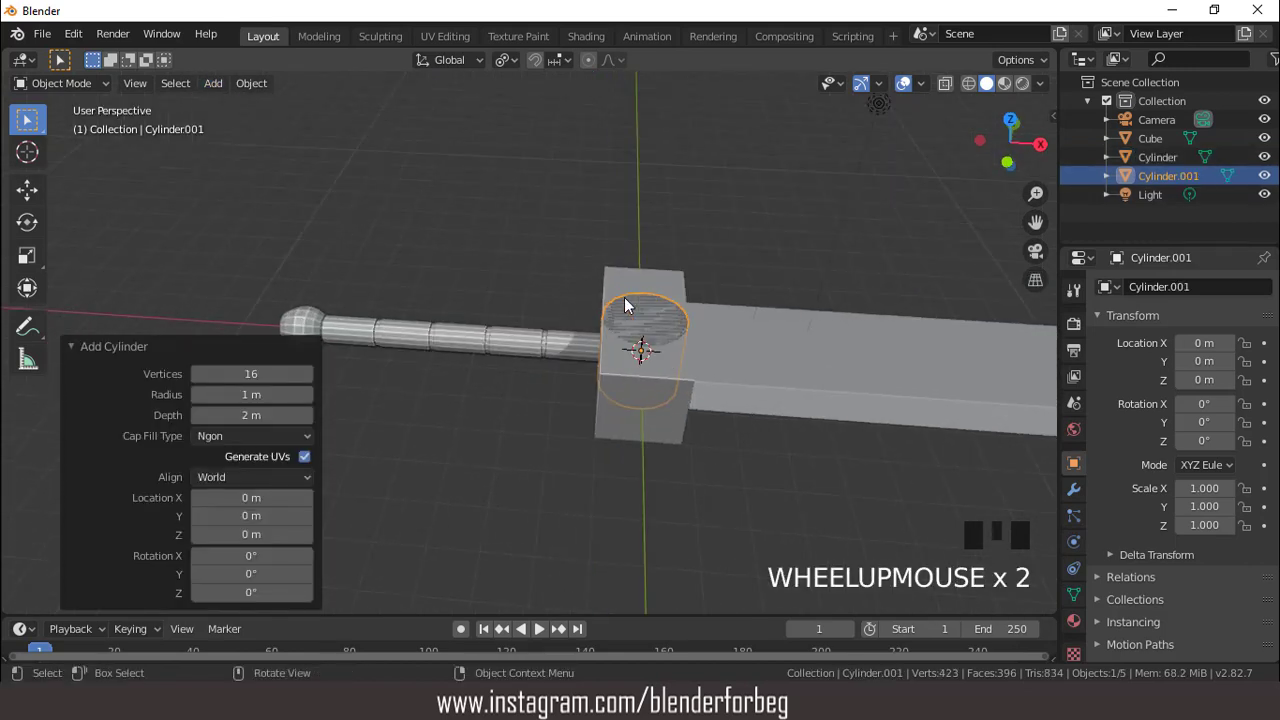
Scale the new cylinder to about 0.363 along X and Y, leaving Z locked
key(KP_7)
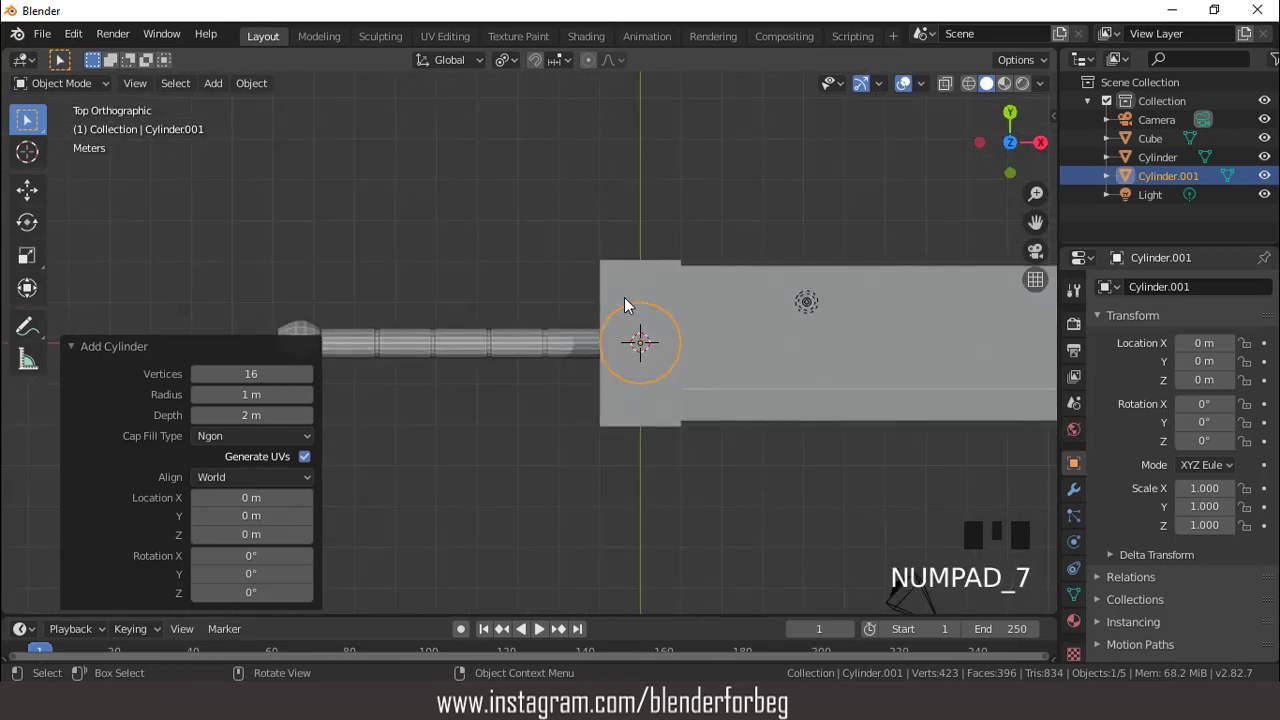
key(s)
key(shift+z)
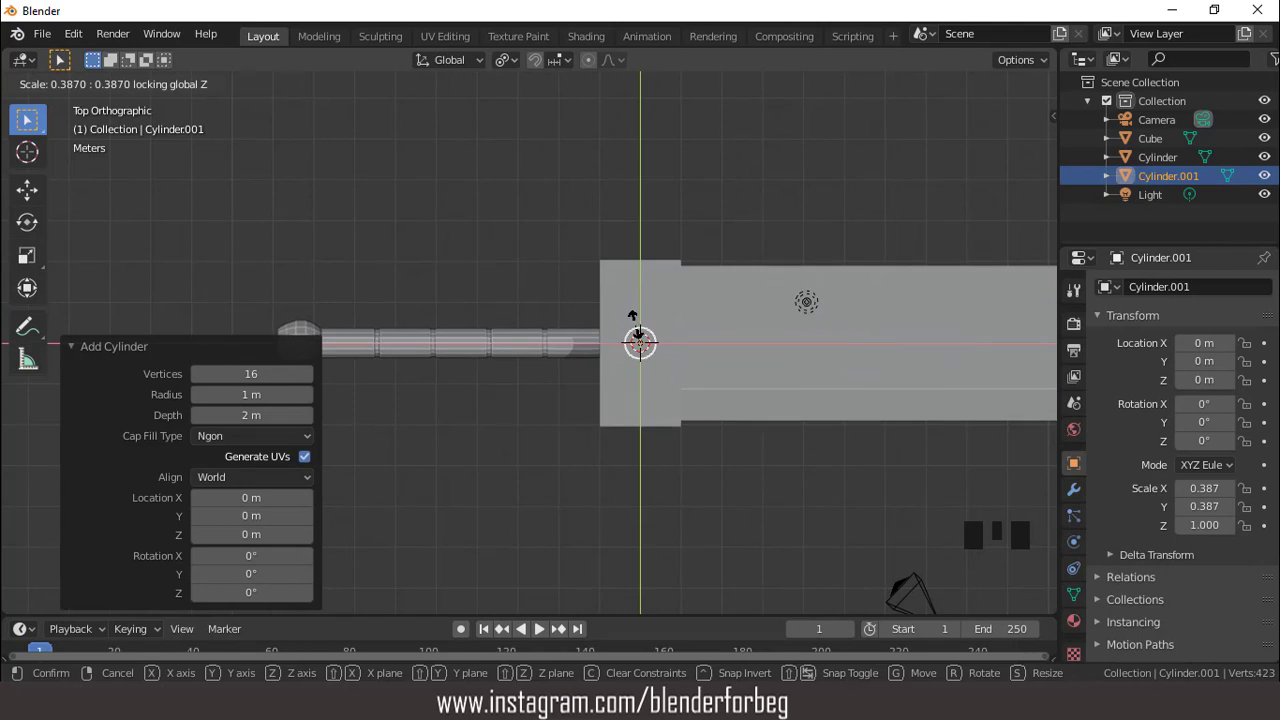
click(638, 333)
Scale the new cylinder along Z to about 1.21 so its ends protrude from the guard block
key(KP_1)
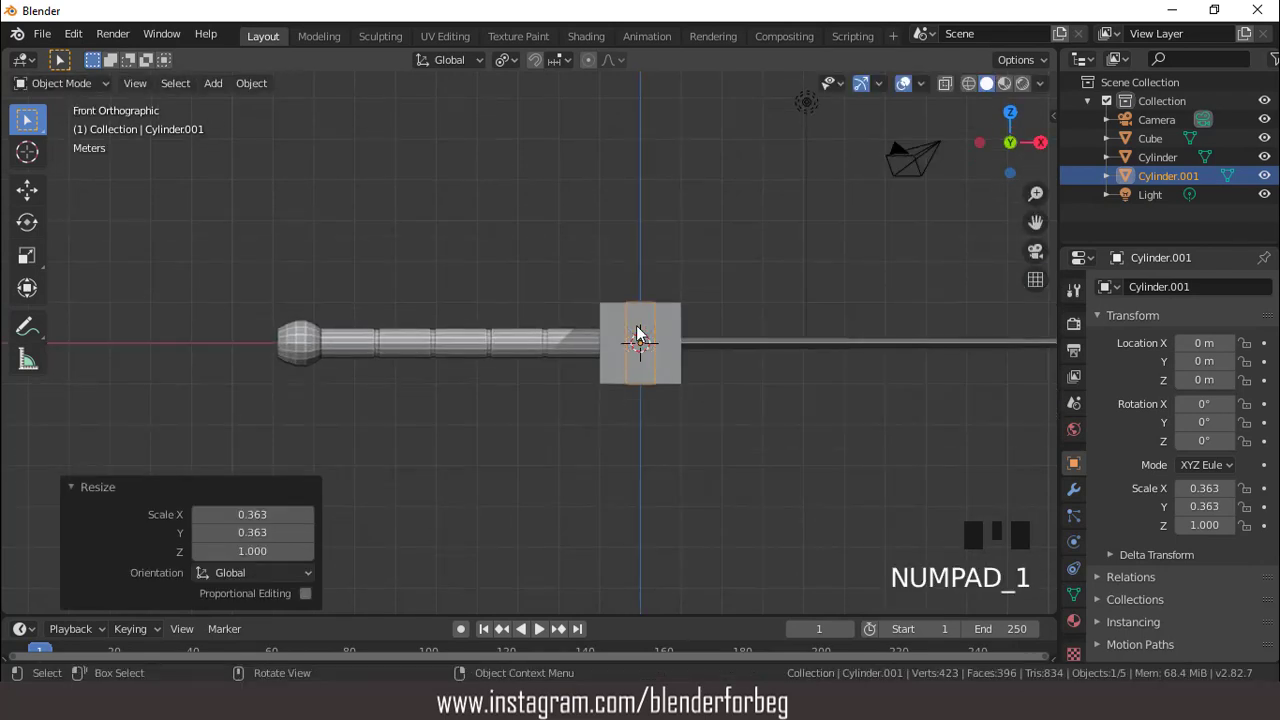
scroll(640, 337, up, 3)
key(s)
key(z)
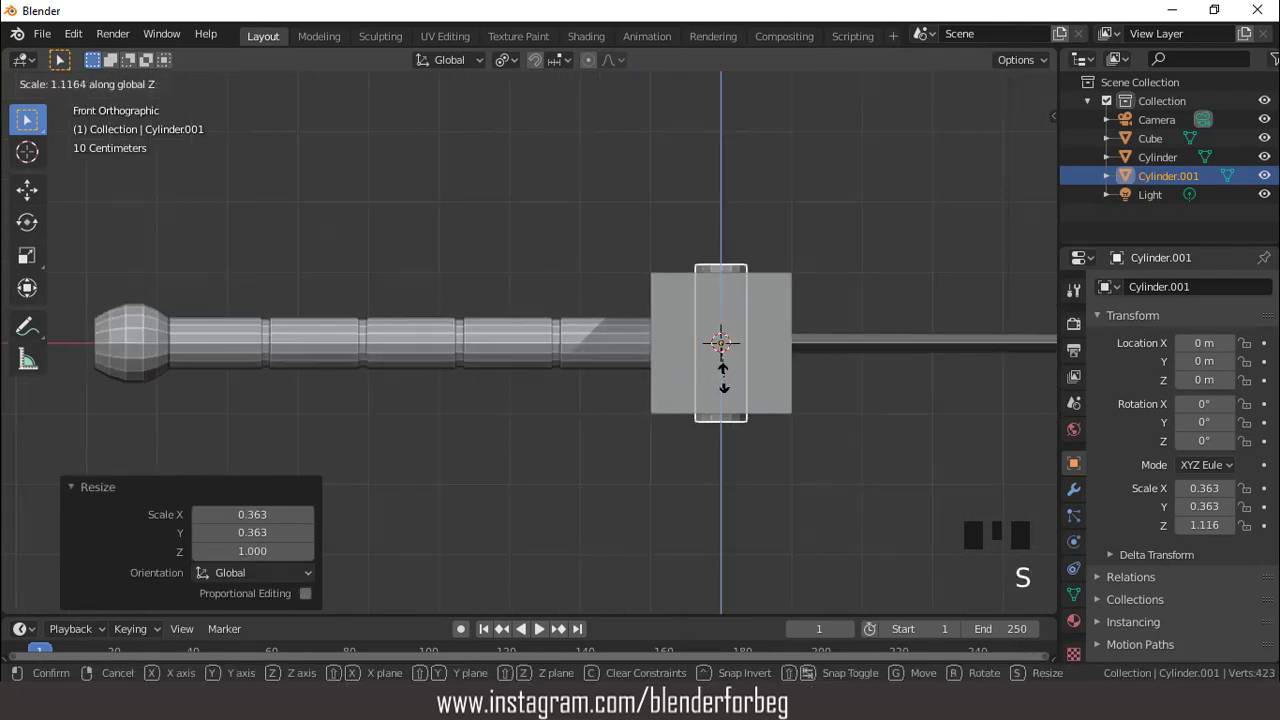
click(725, 380)
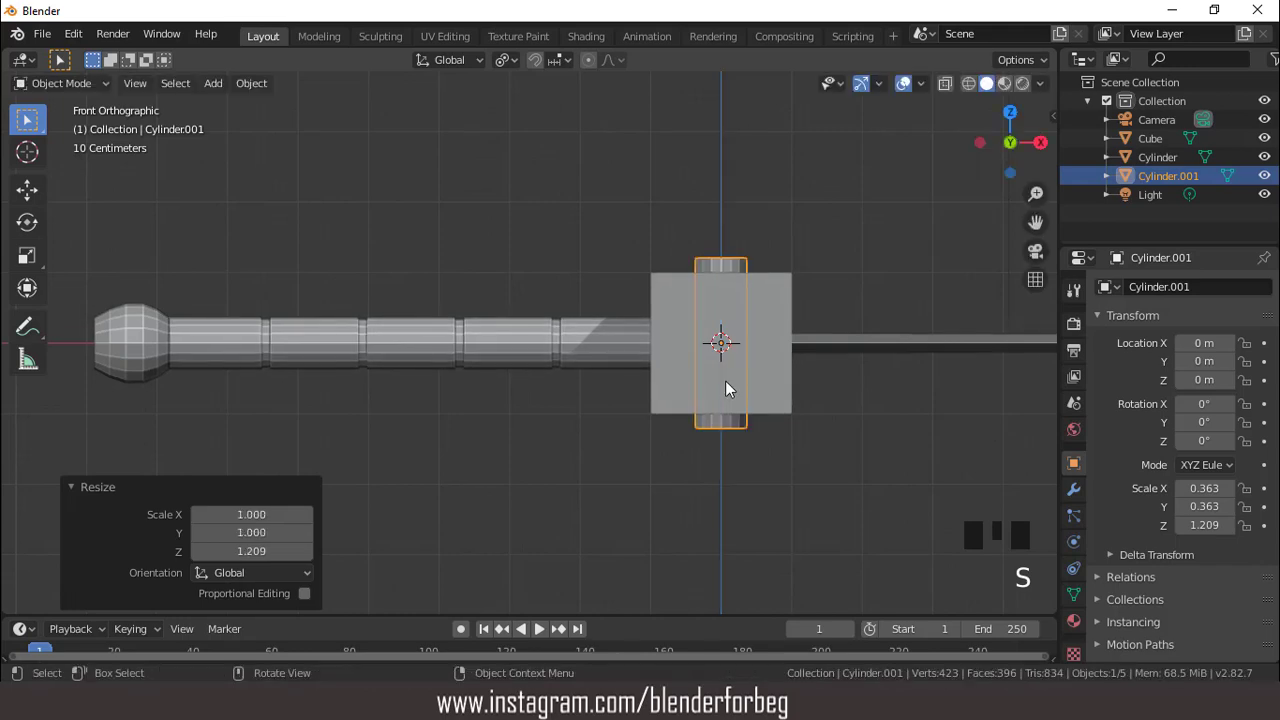
Bevel both end faces of the guard's cylinder with 5 segments and an offset of about 0.38 m
middle_drag(630, 266, 655, 277)
key(Tab)
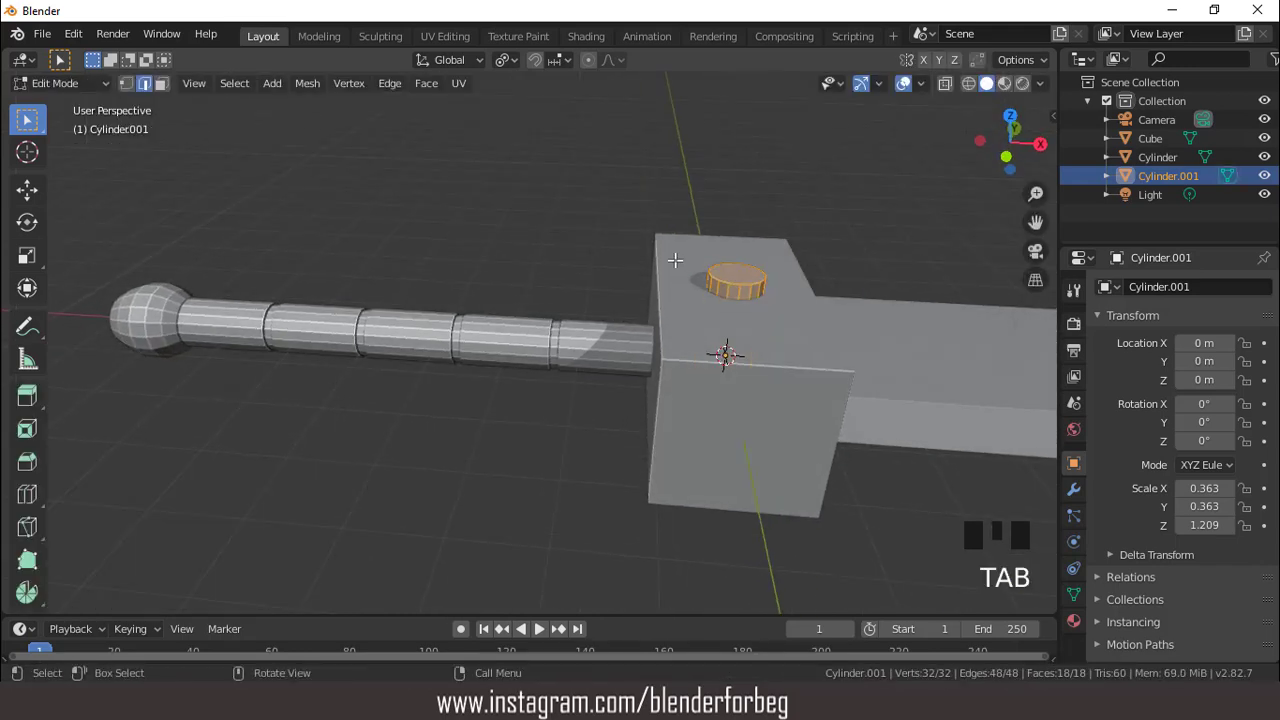
key(3)
click(736, 280)
middle_drag(763, 243, 466, 236)
shift+click(740, 402)
key(ctrl+b)
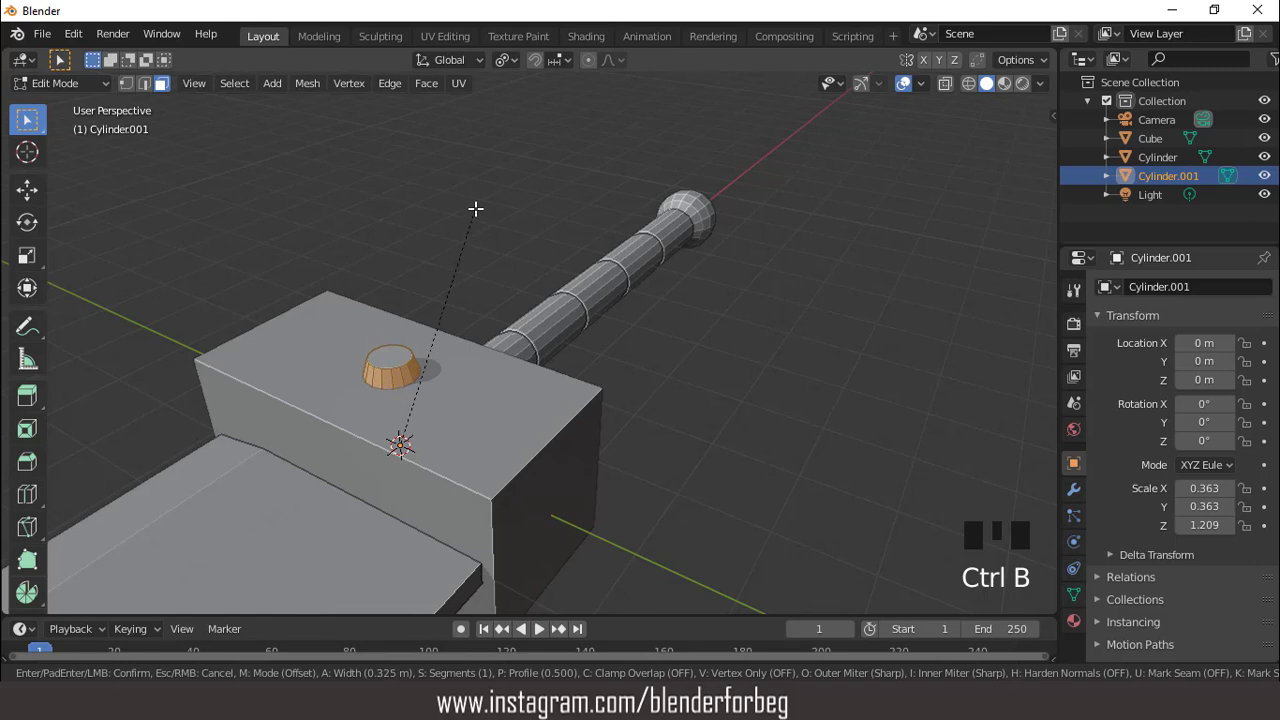
click(476, 208)
click(306, 387)
click(306, 387)
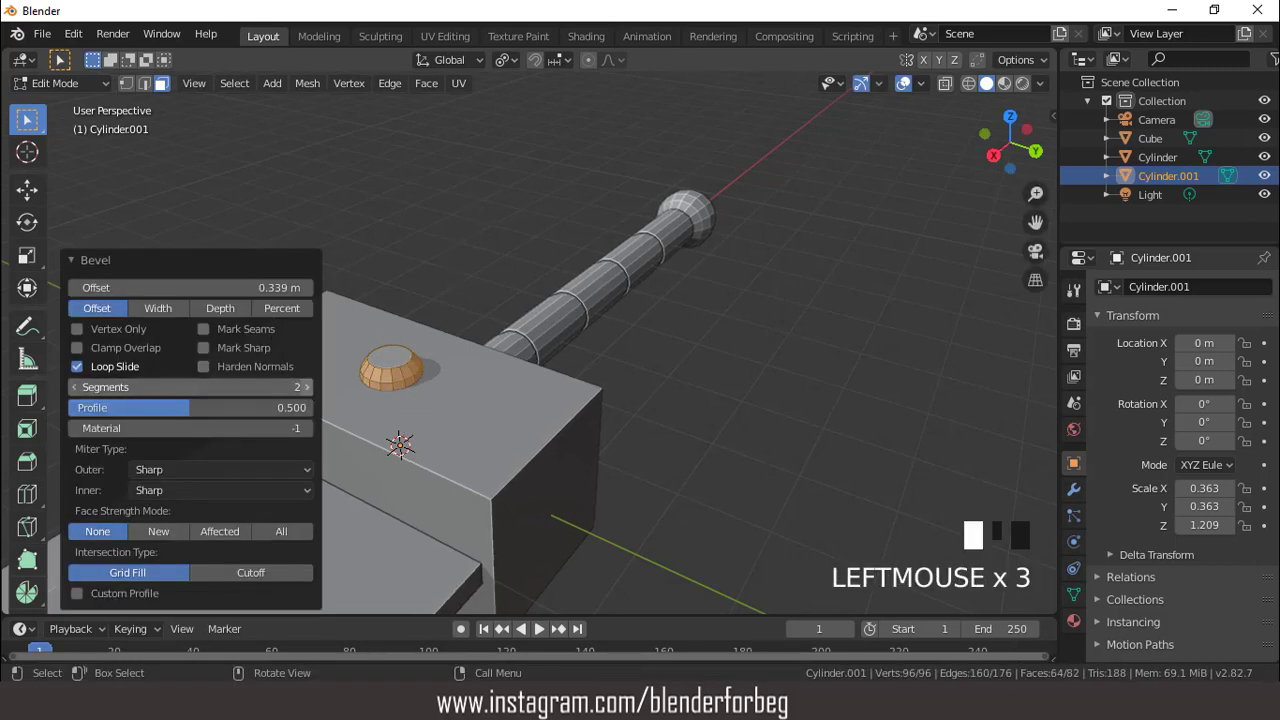
click(306, 387)
click(306, 387)
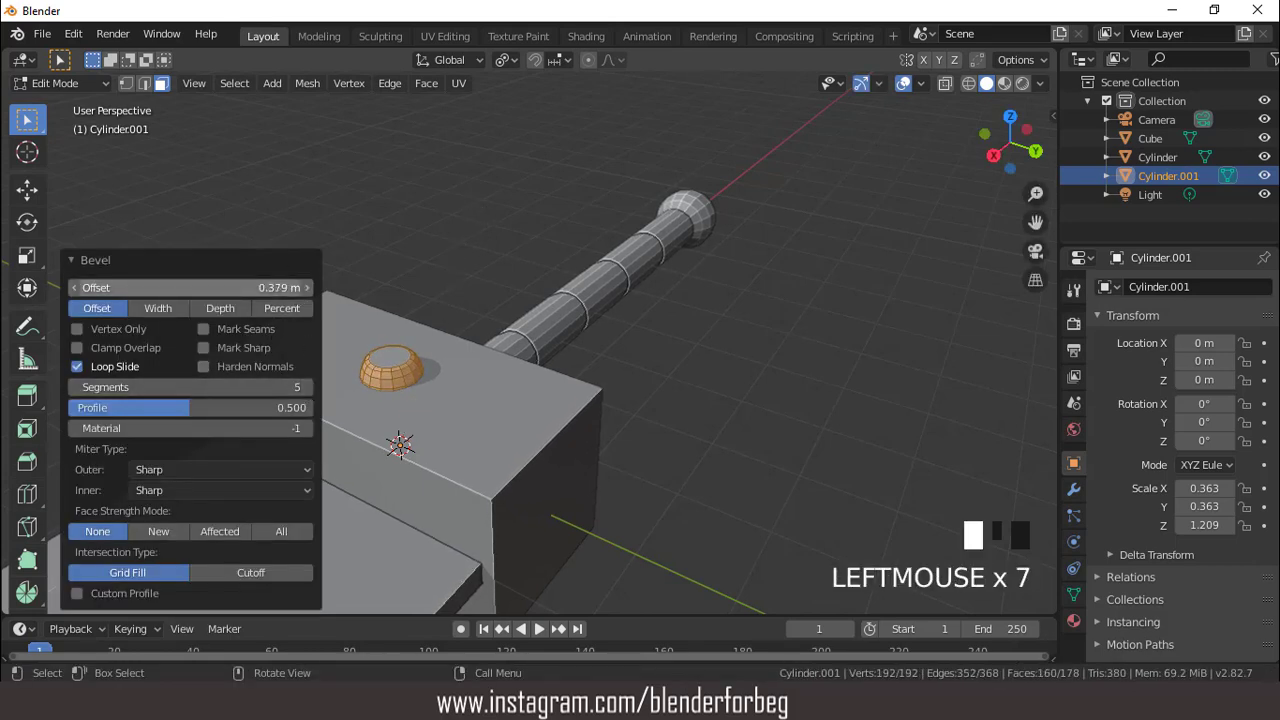
Adjust the guard stud's bevel to 6 segments with an offset of 0.519 m and return to Object Mode
drag(190, 287, 208, 287)
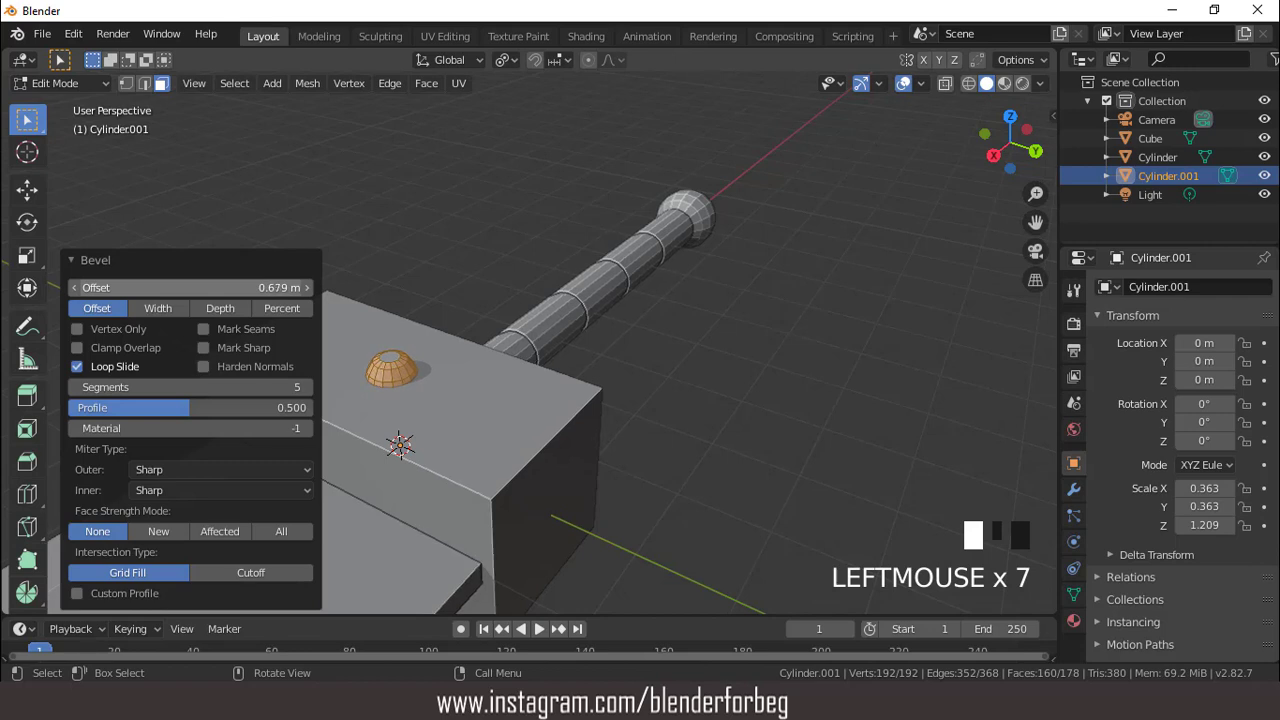
click(74, 387)
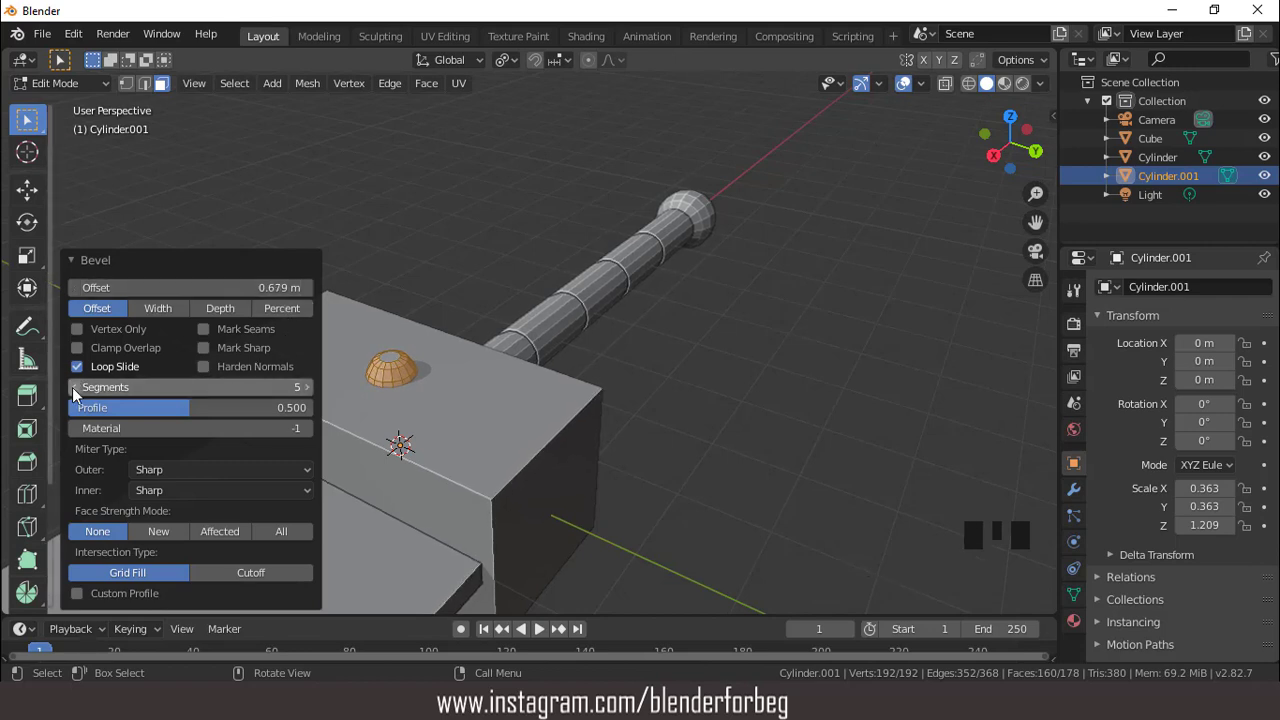
click(74, 387)
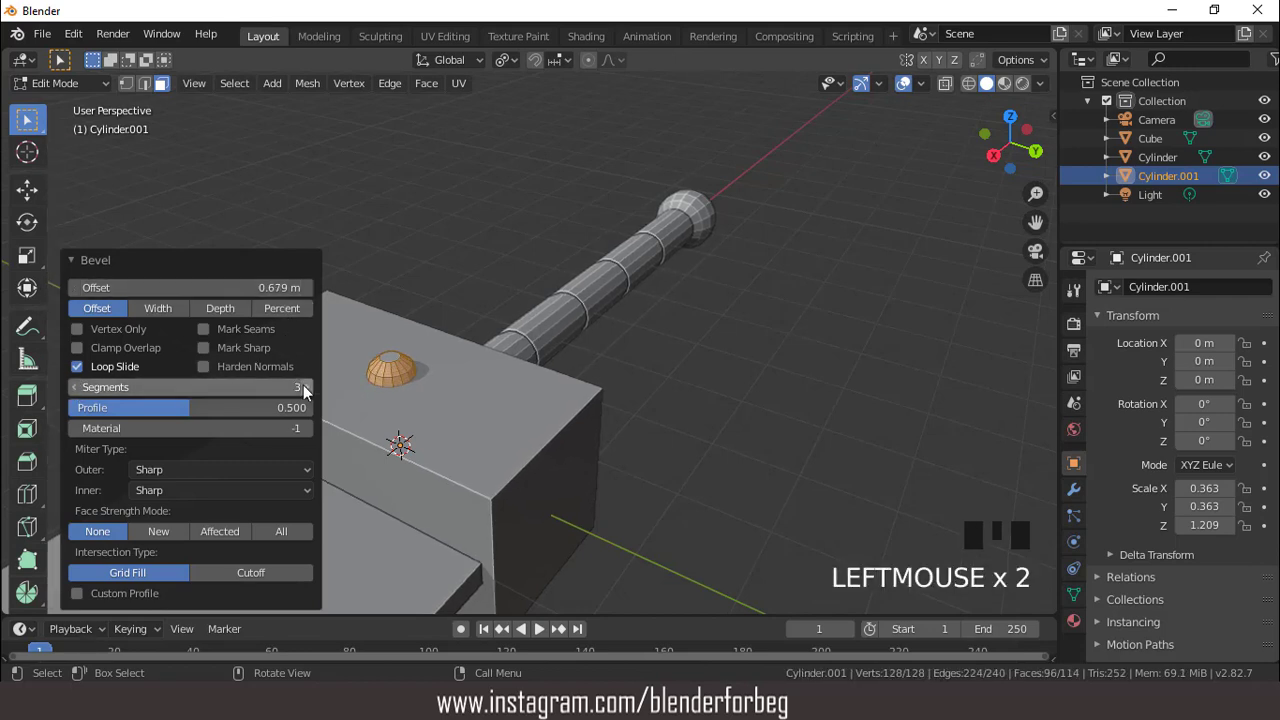
click(307, 387)
click(307, 387)
click(307, 387)
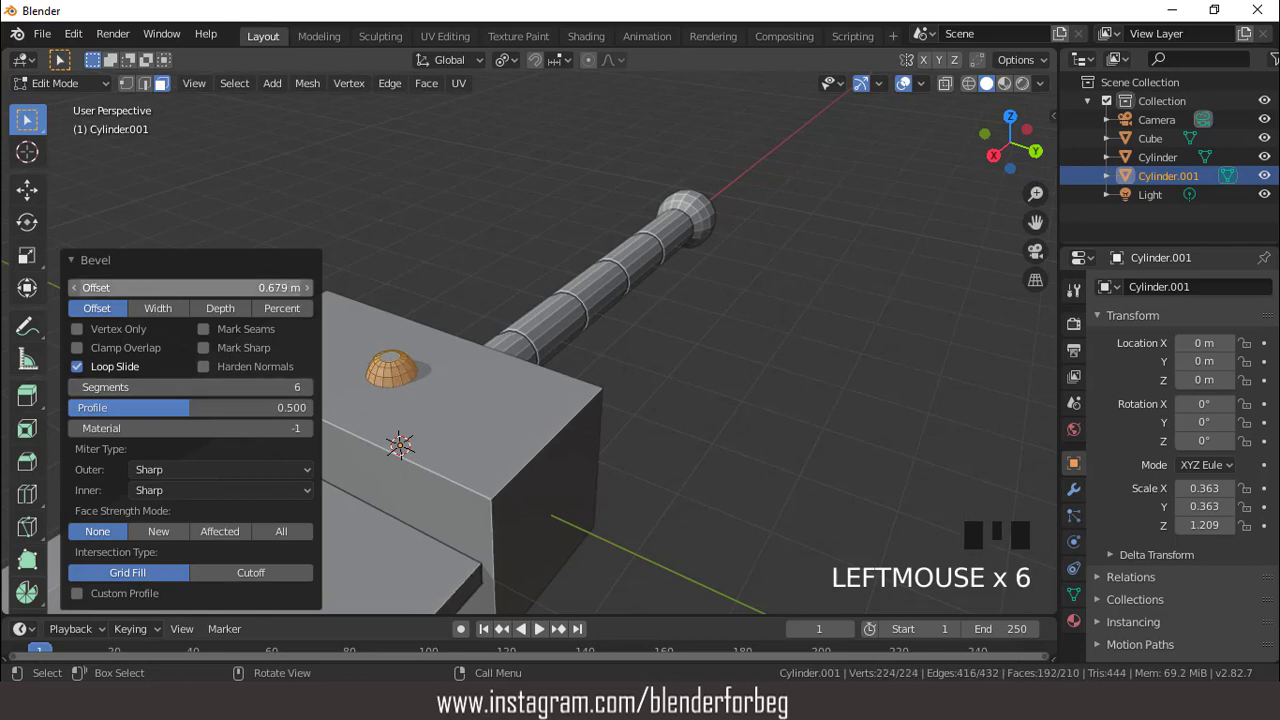
drag(300, 288, 265, 288)
drag(384, 290, 390, 290)
scroll(447, 266, down, 2)
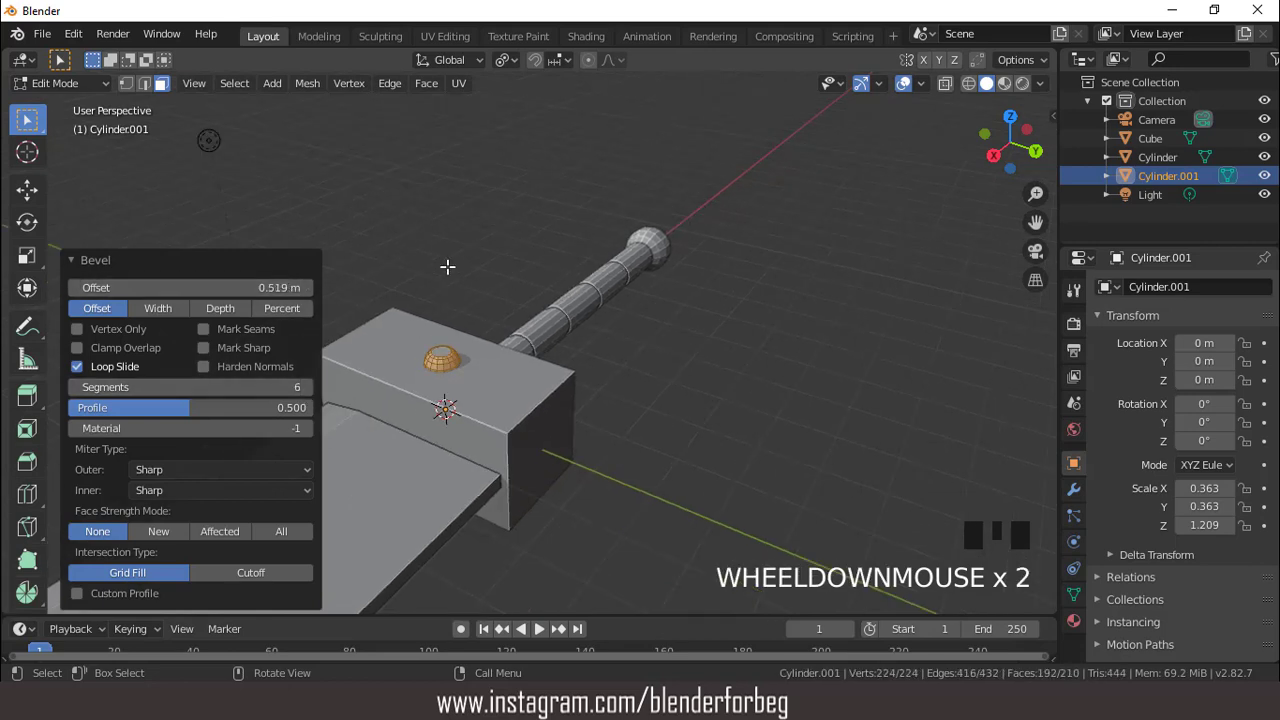
key(Tab)
Shorten the stud by scaling it along Z by about 0.928 in the front view
middle_drag(451, 266, 411, 263)
scroll(410, 263, up, 1)
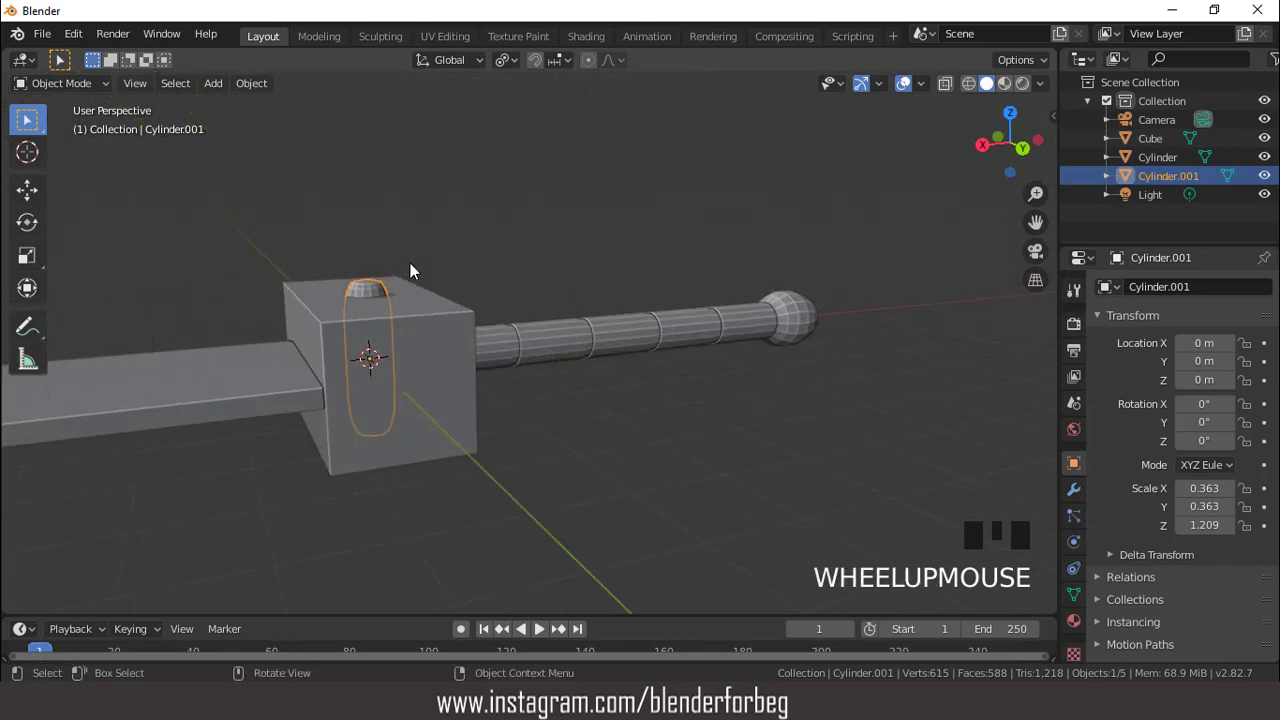
key(KP_1)
key(s)
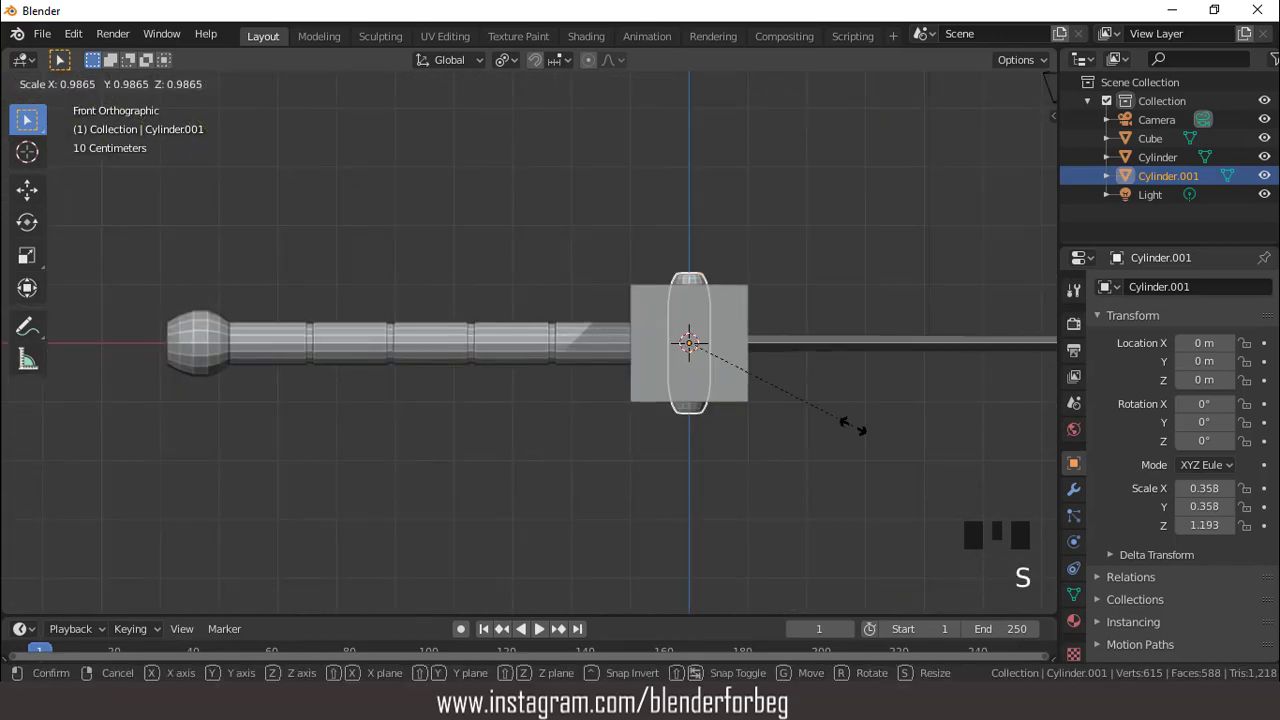
key(z)
click(838, 424)
Apply the stud's rotation and scale
scroll(662, 297, down, 3)
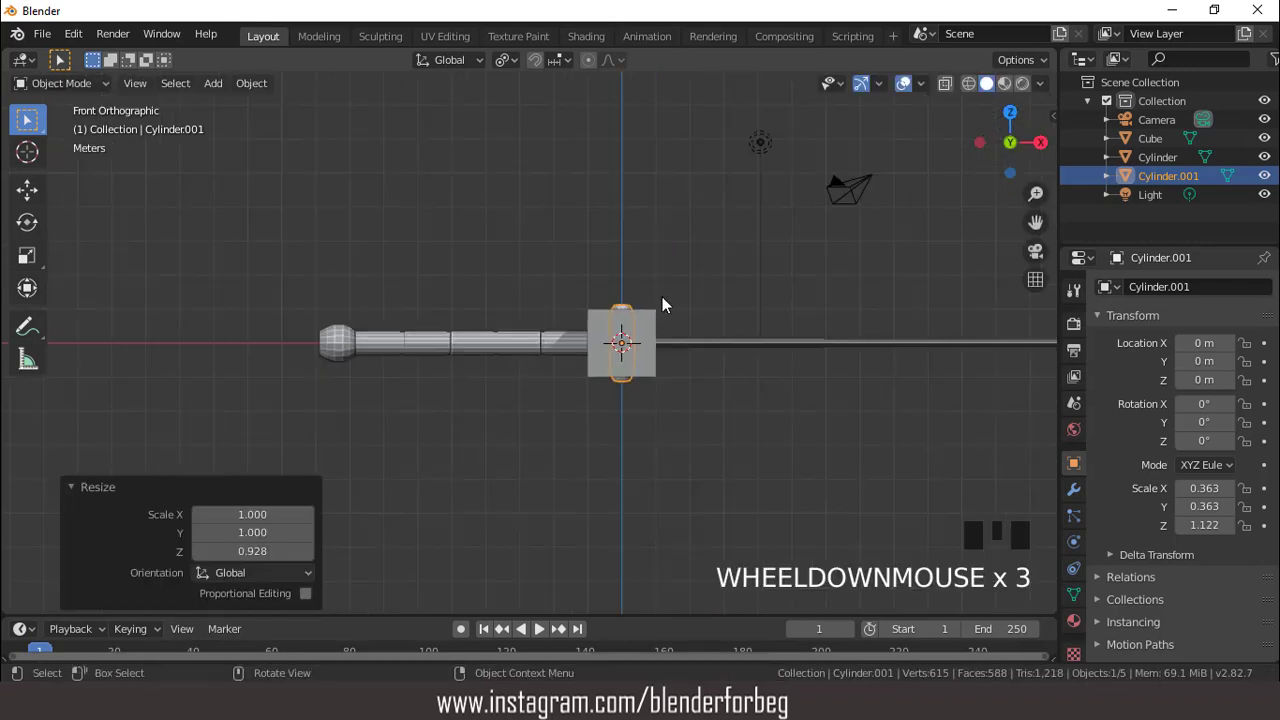
middle_drag(662, 297, 711, 403)
scroll(680, 212, up, 2)
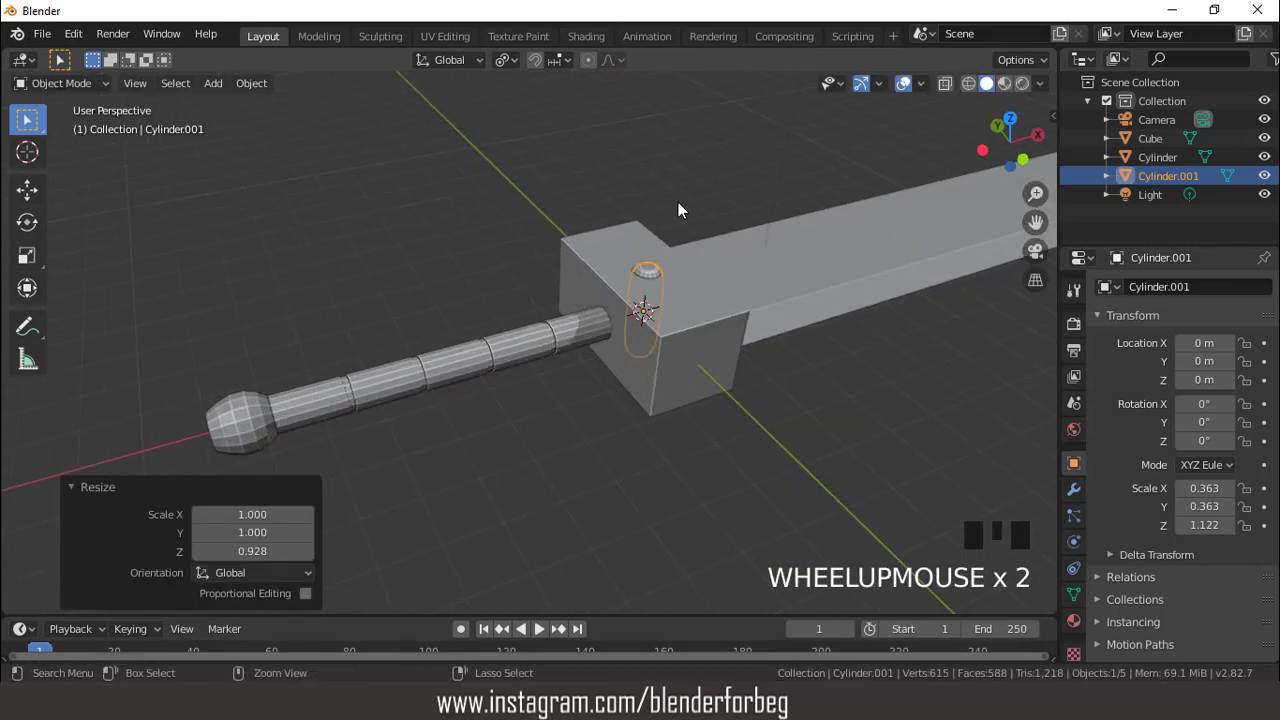
key(ctrl+a)
click(678, 202)
Select the blade and guard object and display it from the top in Material Preview shading
scroll(680, 220, down, 4)
middle_drag(685, 242, 675, 297)
scroll(675, 297, down, 3)
scroll(679, 293, up, 3)
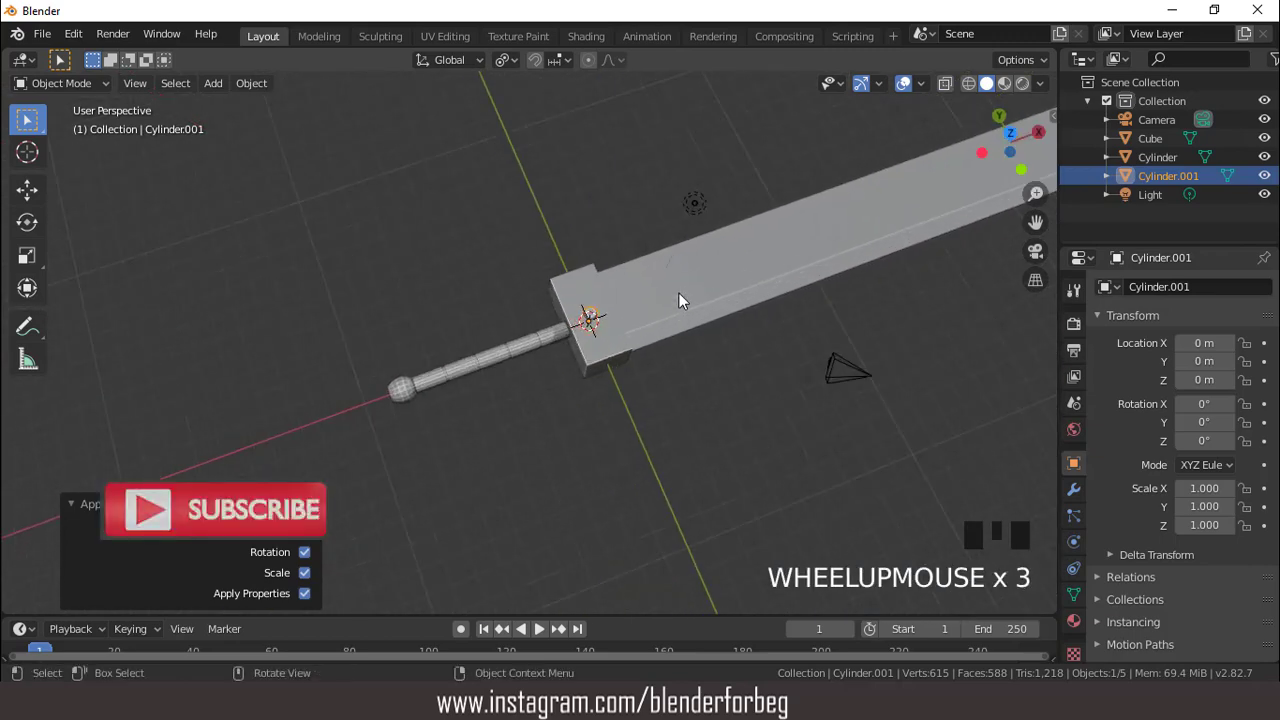
click(668, 289)
scroll(643, 282, down, 3)
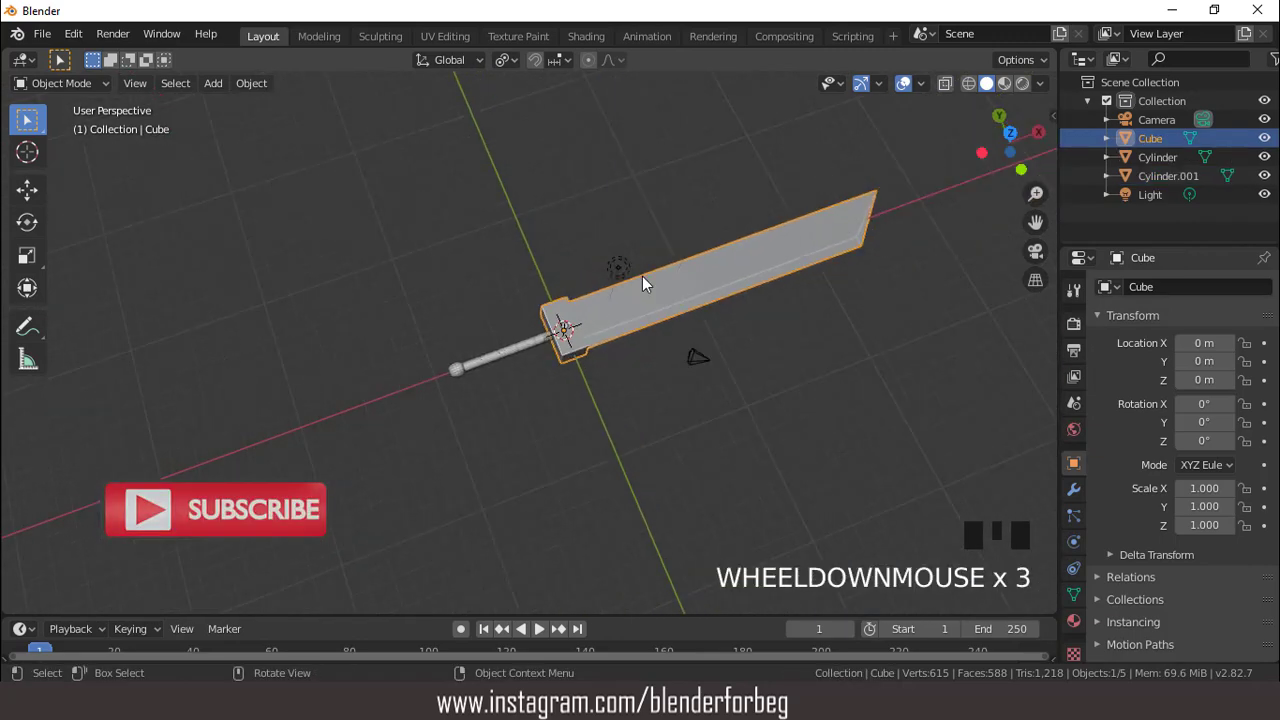
key(KP_7)
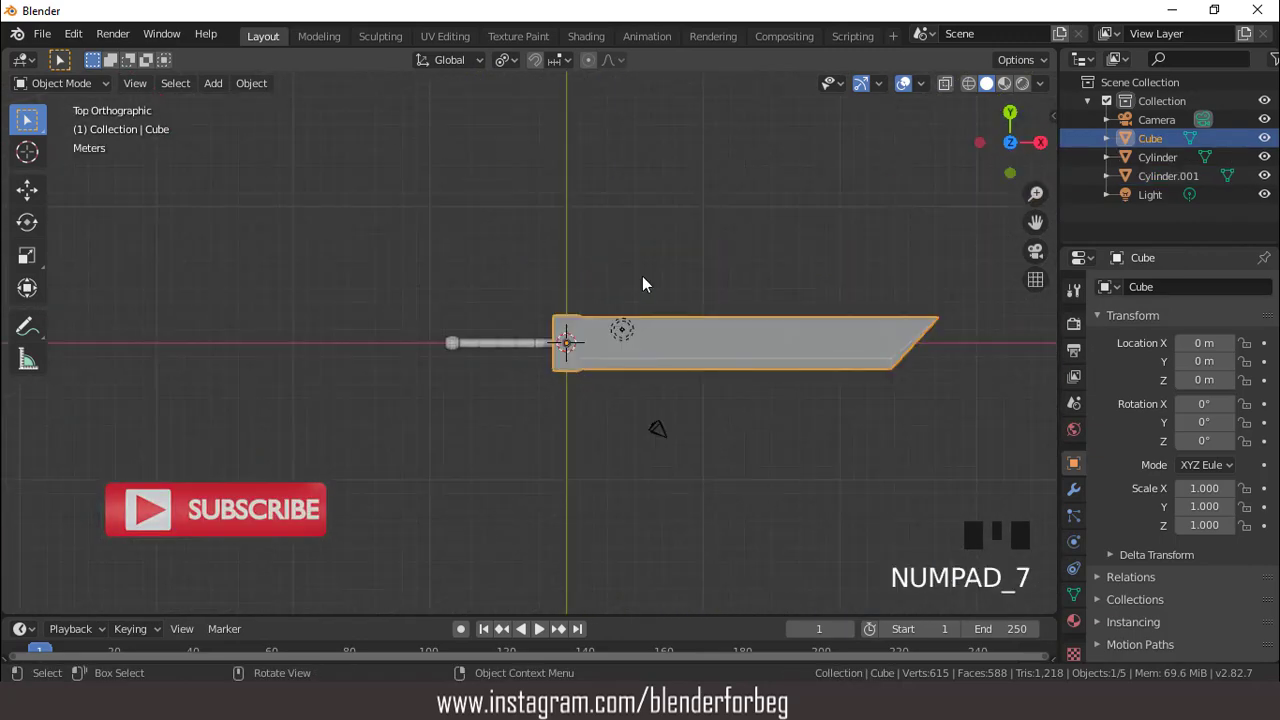
click(1004, 83)
key(ctrl+KP_6)
key(ctrl+KP_6)
key(ctrl+KP_6)
key(ctrl+KP_6)
key(ctrl+KP_6)
key(ctrl+KP_6)
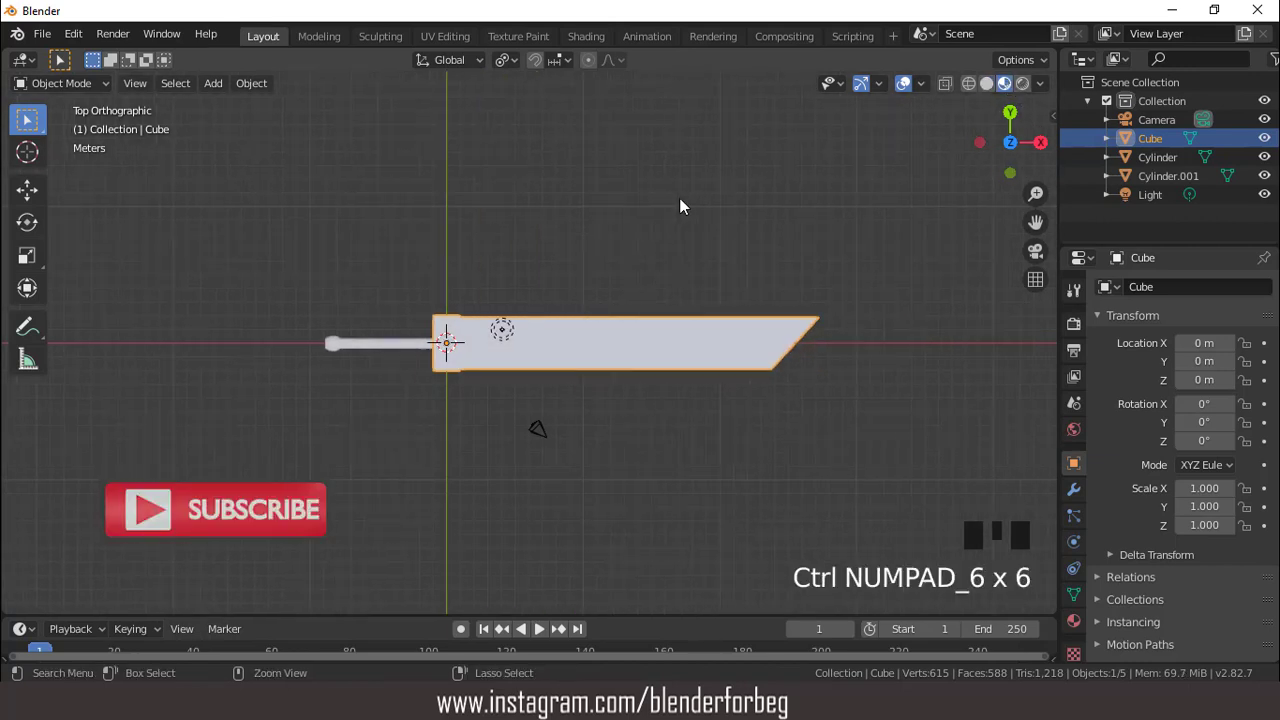
key(ctrl+KP_6)
key(ctrl+KP_6)
key(ctrl+KP_6)
key(ctrl+KP_6)
key(ctrl+KP_6)
scroll(596, 297, up, 2)
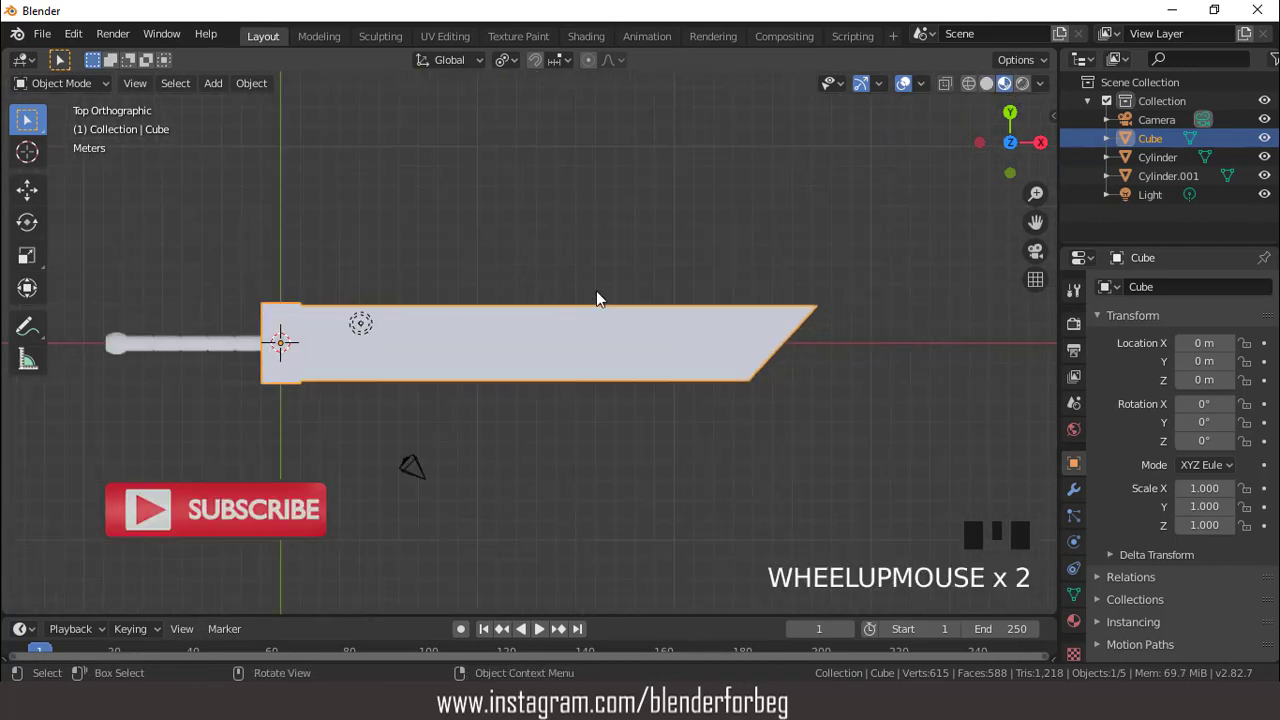
Create a new material on the blade with Metallic 1.000 and a dark grey base color
click(1073, 620)
click(1191, 376)
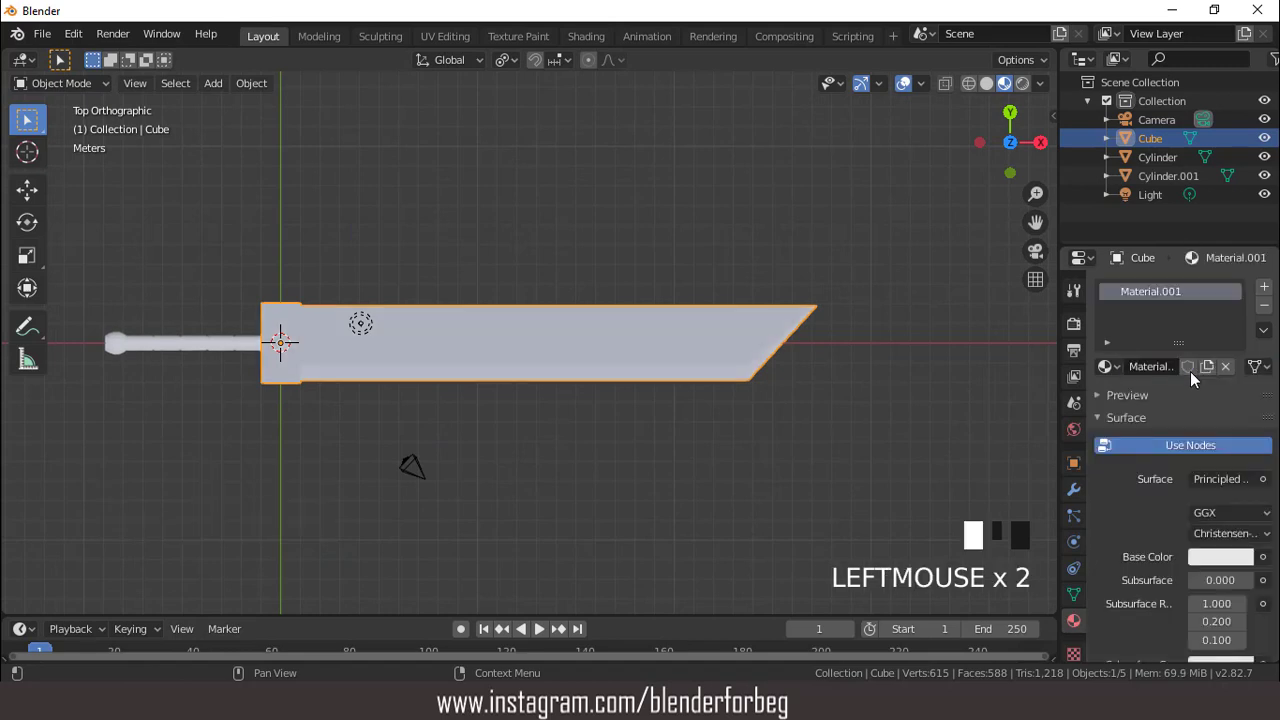
scroll(1166, 521, down, 2)
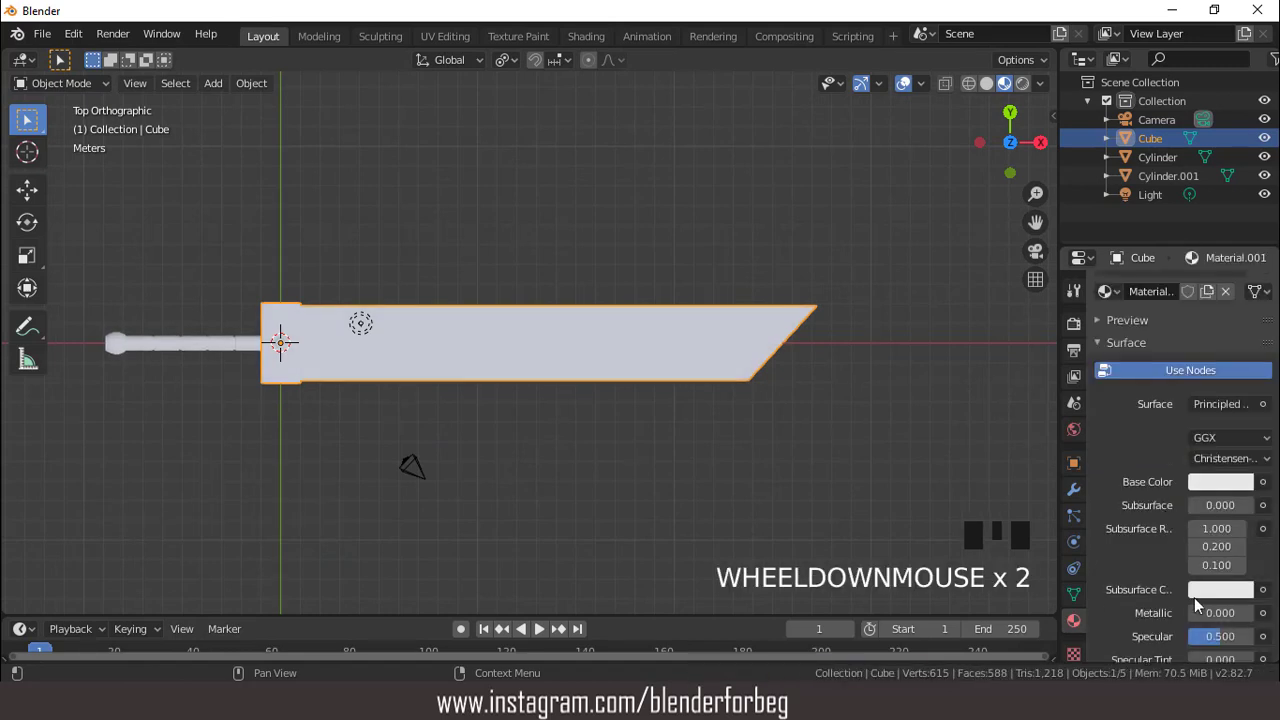
drag(1197, 612, 1252, 612)
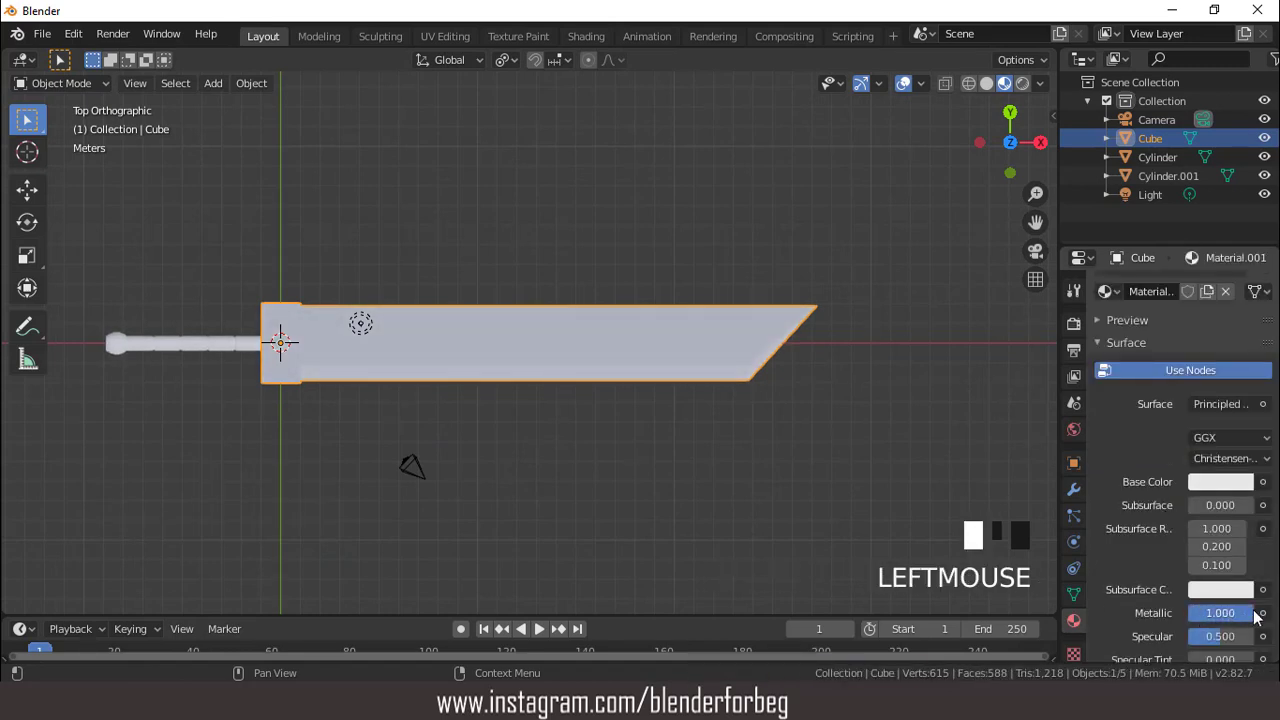
click(1218, 483)
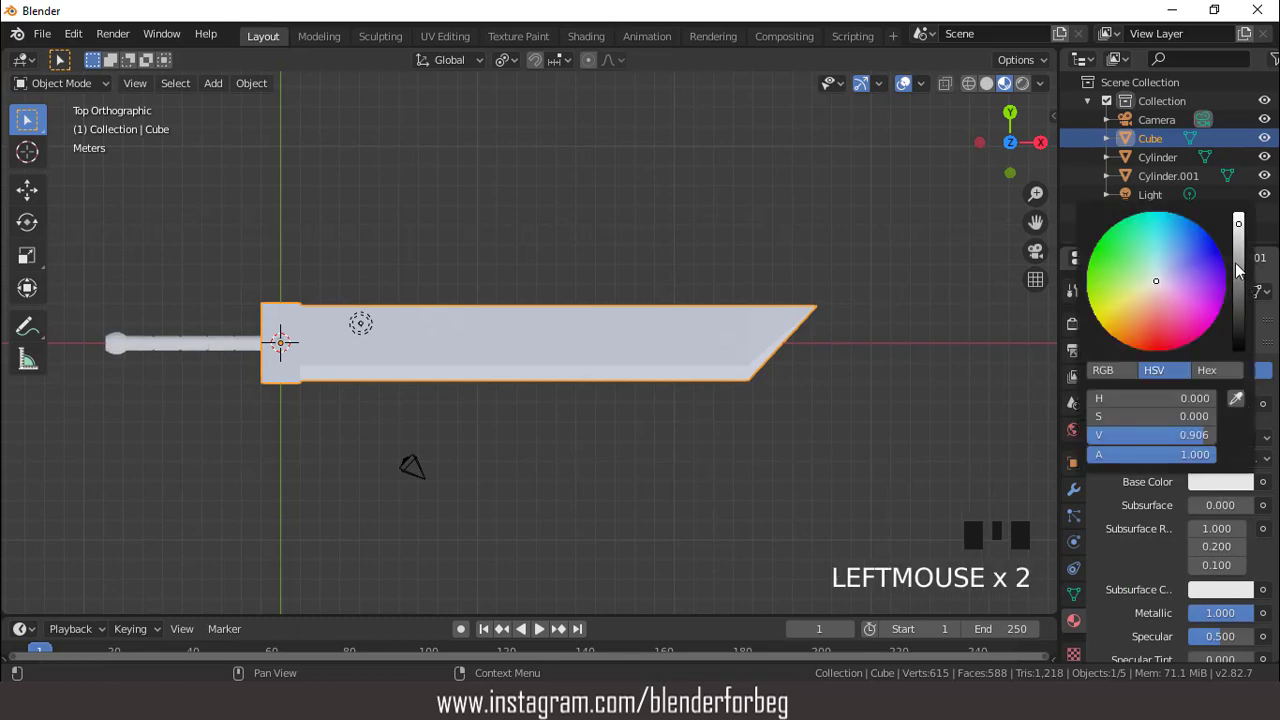
drag(1238, 270, 1238, 315)
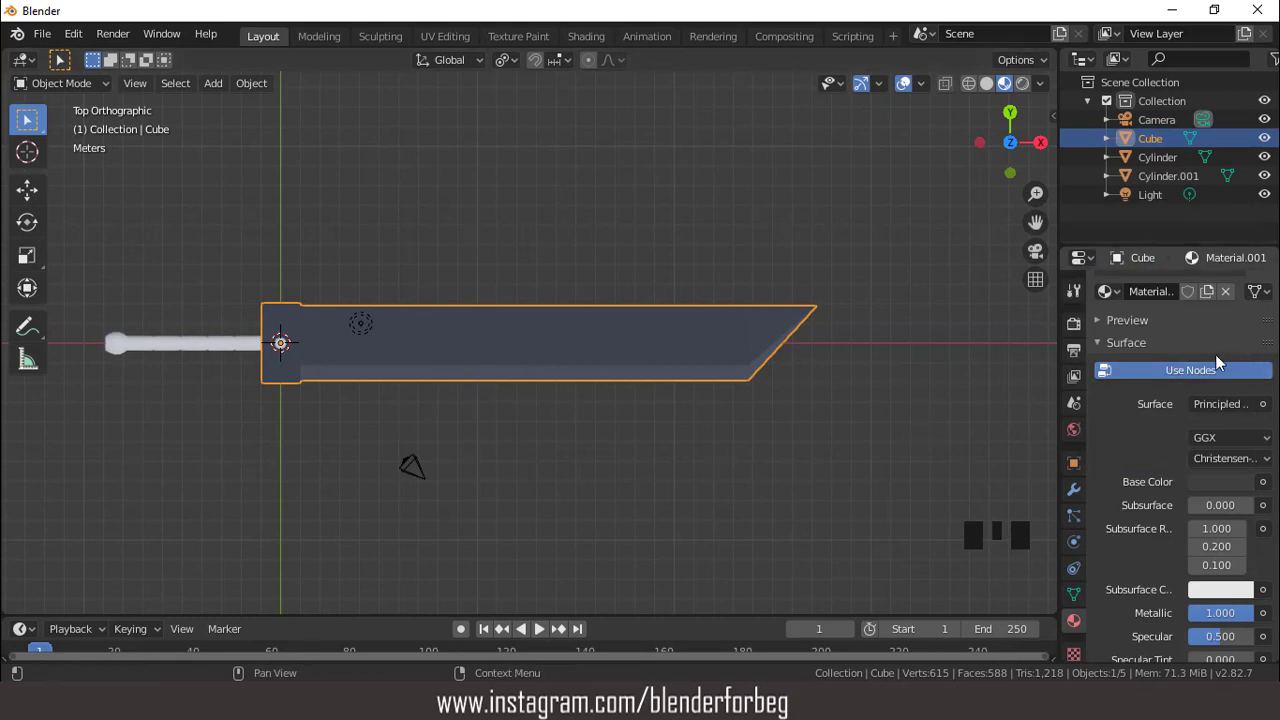
Add a second material slot to the blade holding an independent copy of Material.001
scroll(1218, 362, up, 5)
click(1266, 291)
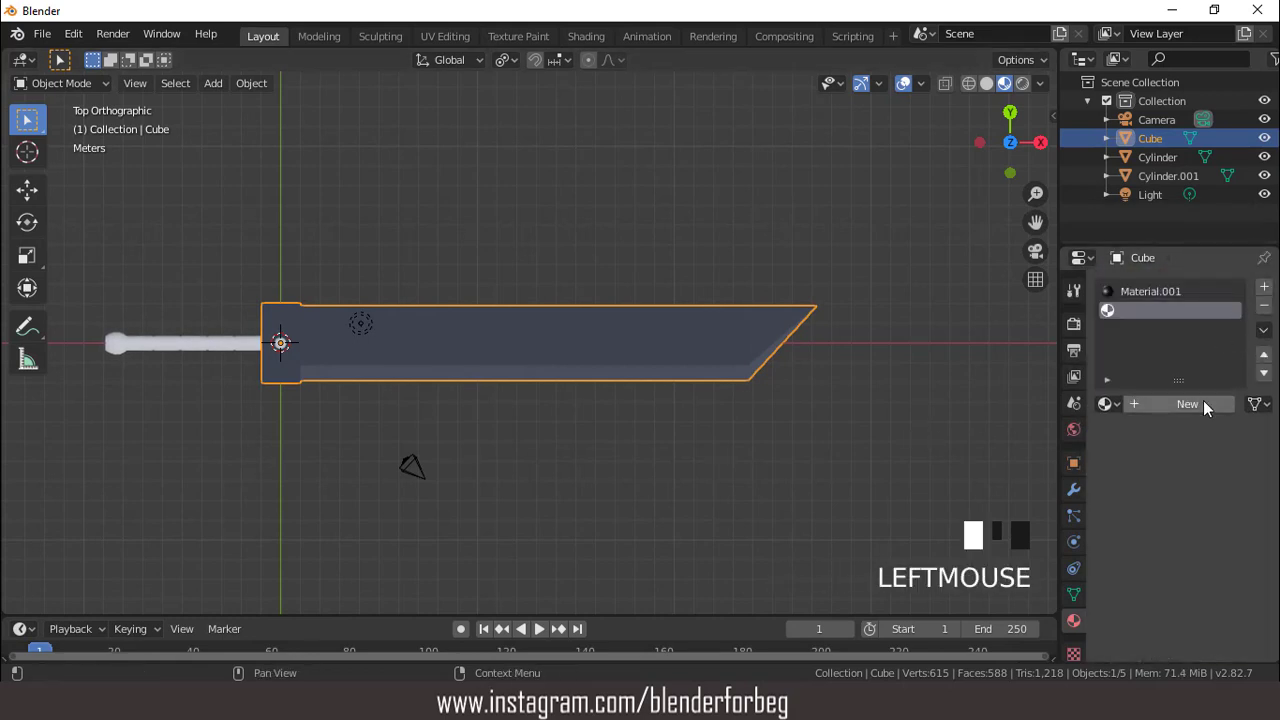
click(1206, 403)
click(1106, 404)
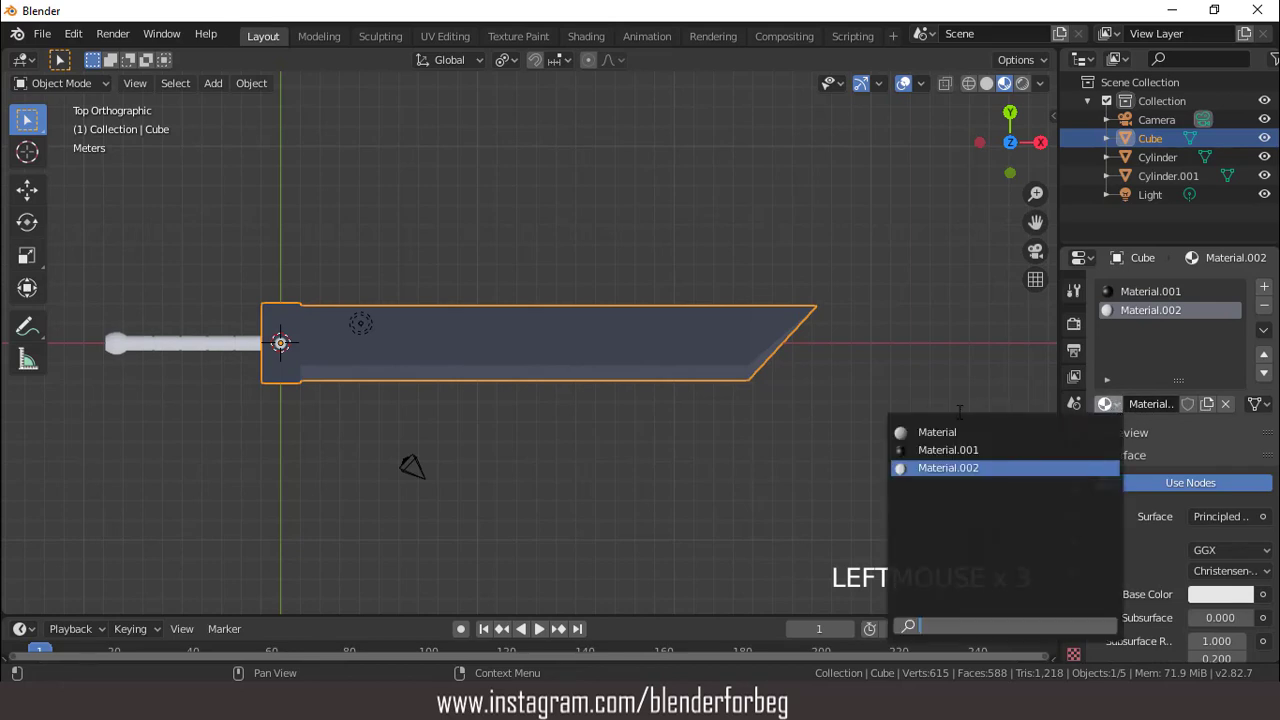
click(950, 450)
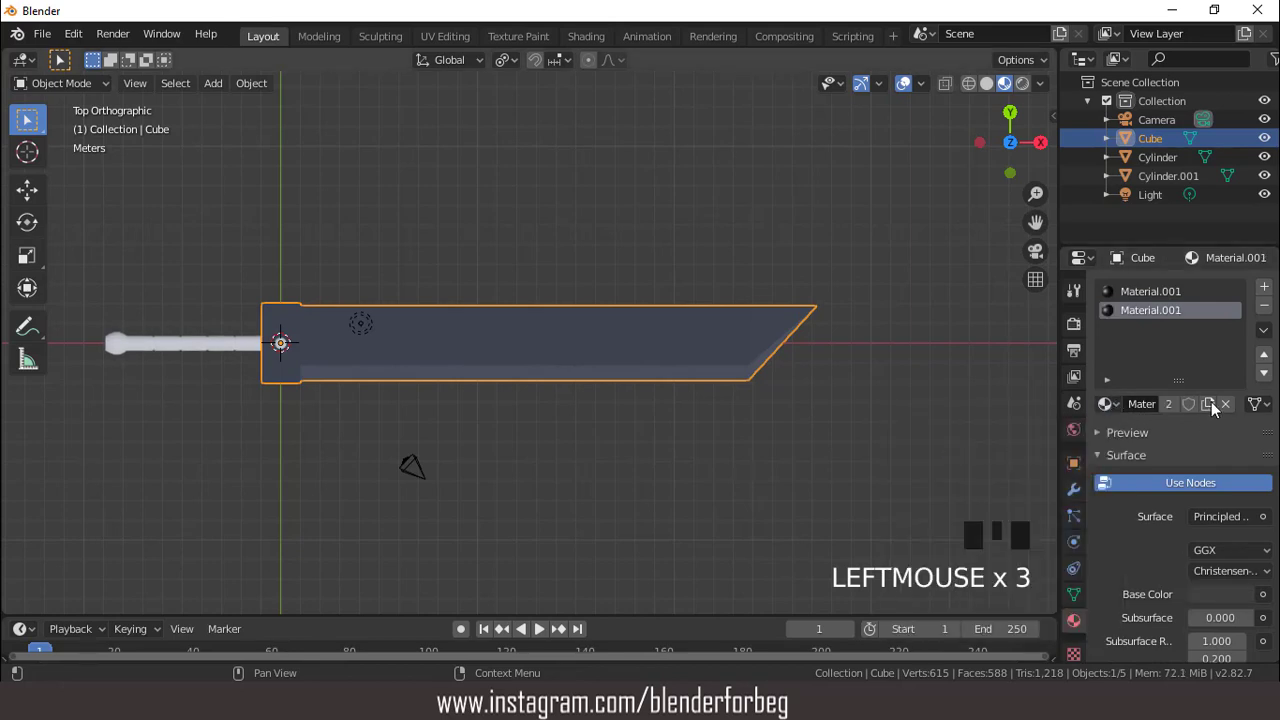
click(1208, 404)
Lighten the copied material's base color to a mid grey
scroll(1225, 480, down, 1)
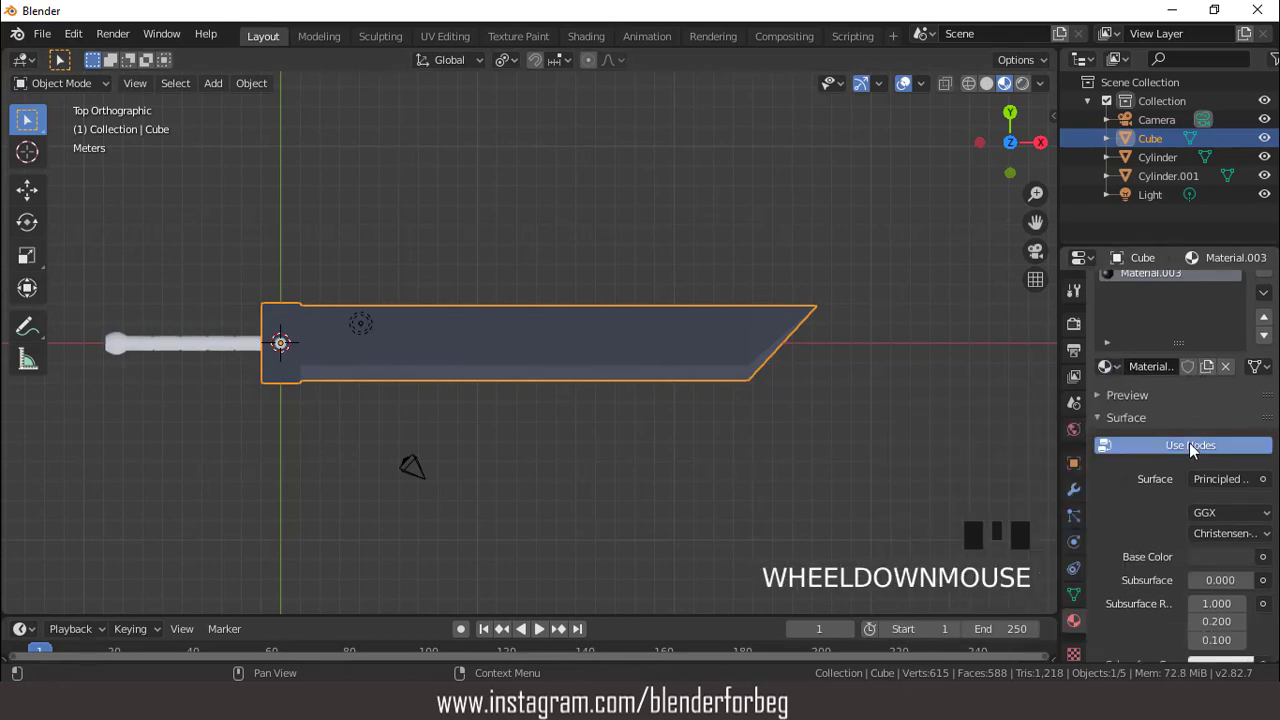
click(1228, 557)
drag(1240, 398, 1238, 375)
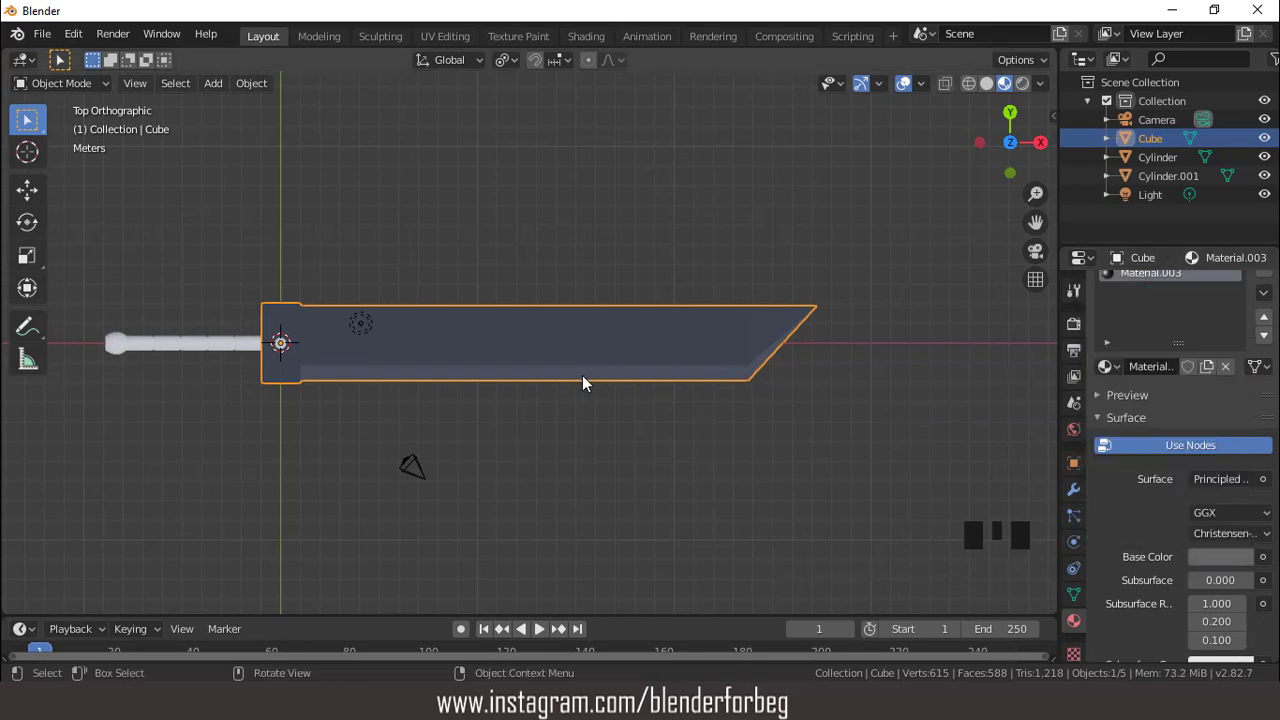
Assign the lighter Material.003 to the four faces forming the blade's sharp long edge and slanted tip
scroll(583, 380, up, 2)
key(Tab)
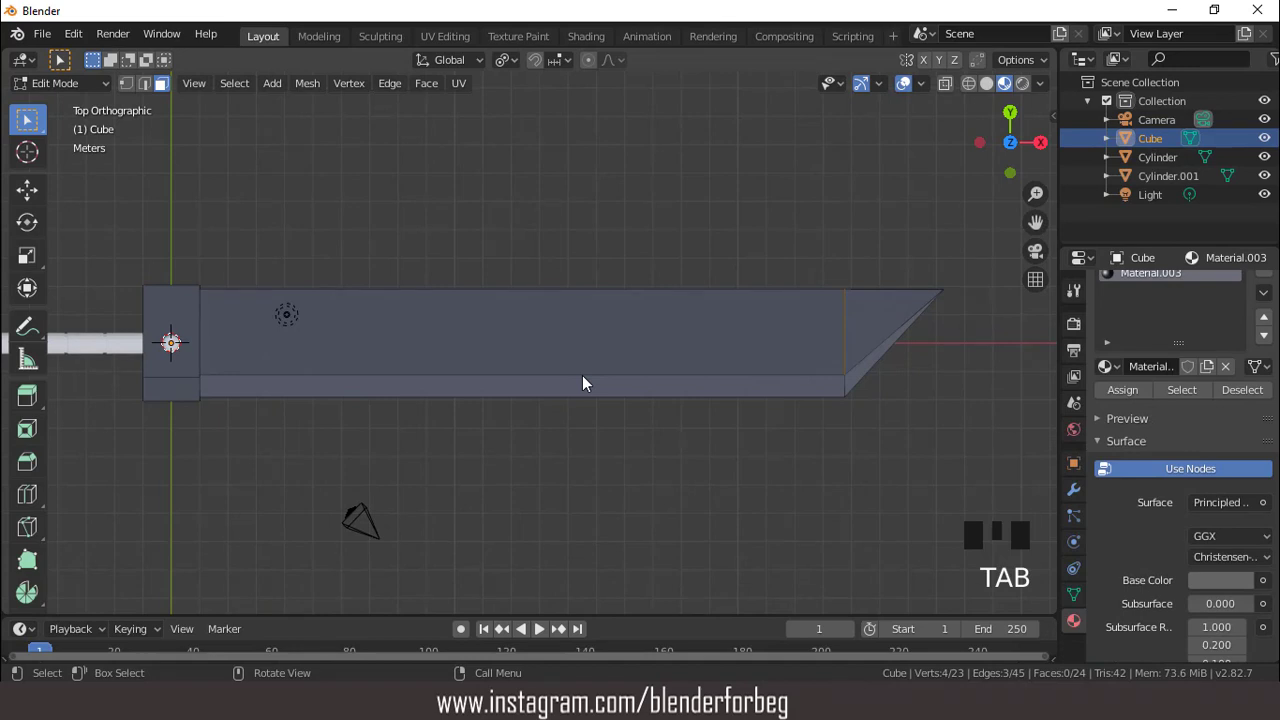
mouse_move(657, 391)
middle_down()
mouse_move(657, 374)
mouse_move(669, 389)
middle_up()
click(669, 392)
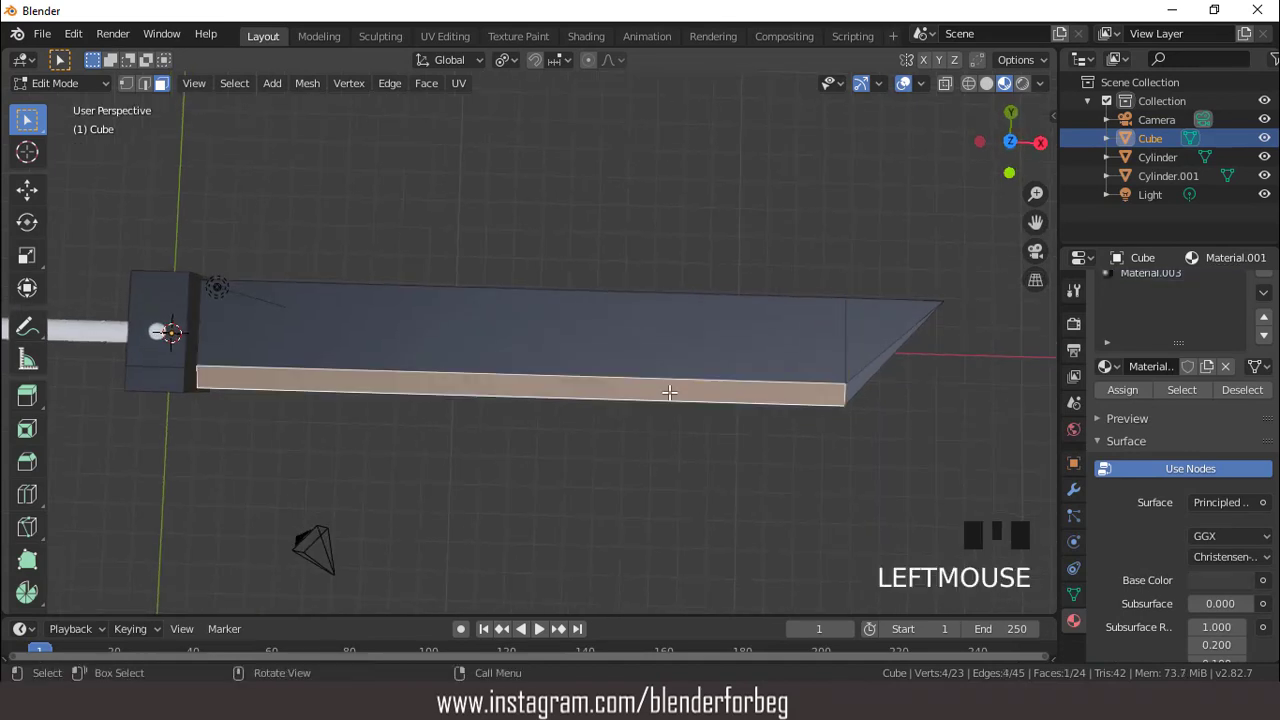
shift+click(866, 378)
middle_drag(866, 378, 795, 120)
shift+click(846, 285)
shift+click(869, 285)
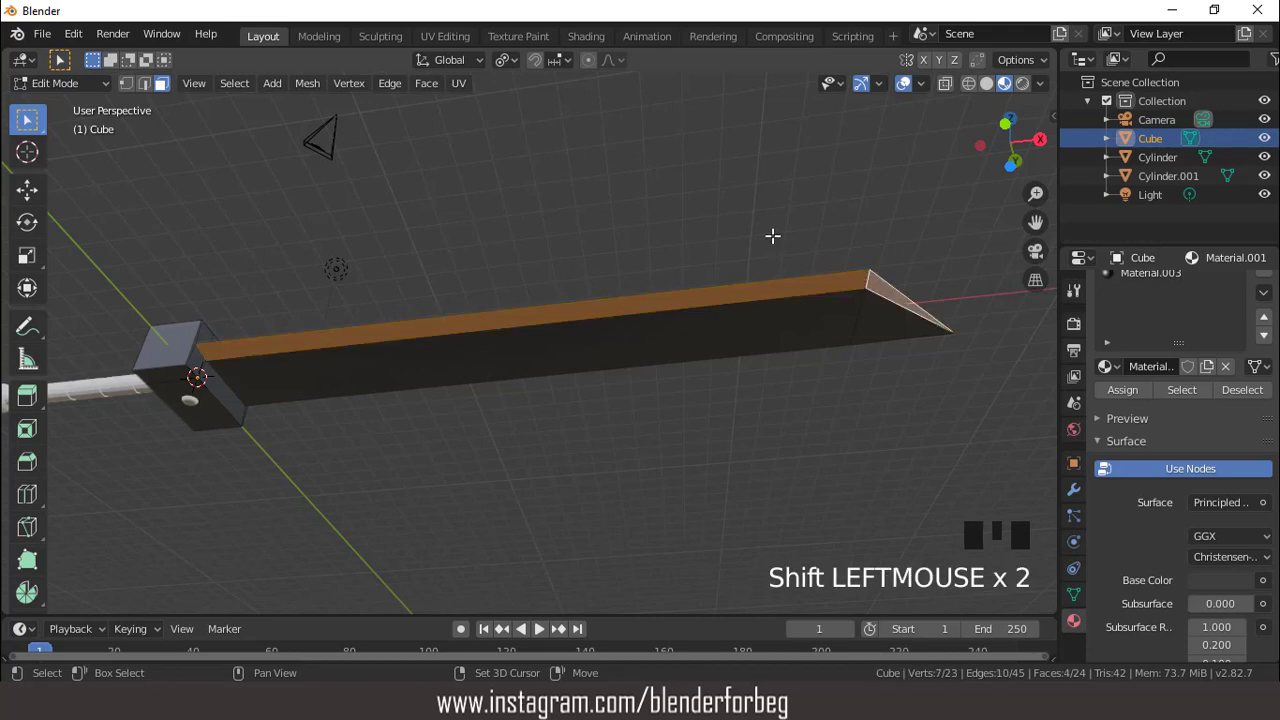
middle_drag(772, 235, 946, 426)
scroll(1140, 325, up, 2)
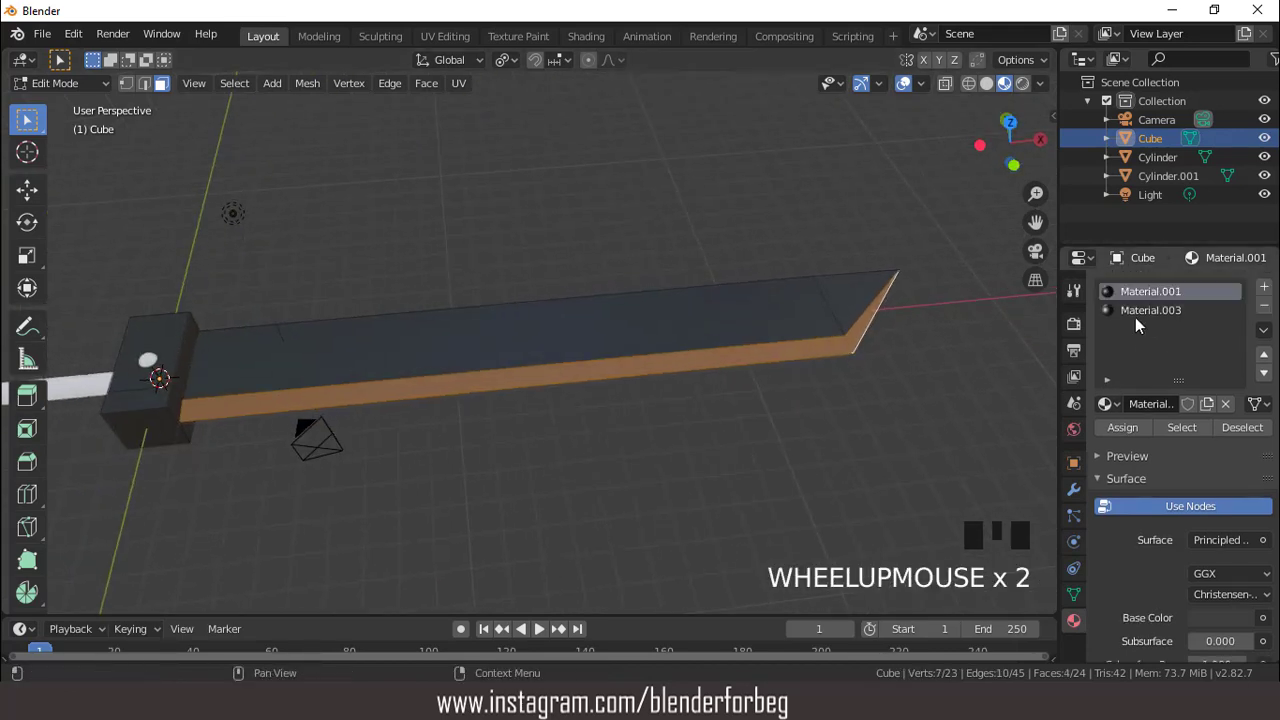
click(1132, 310)
click(1123, 428)
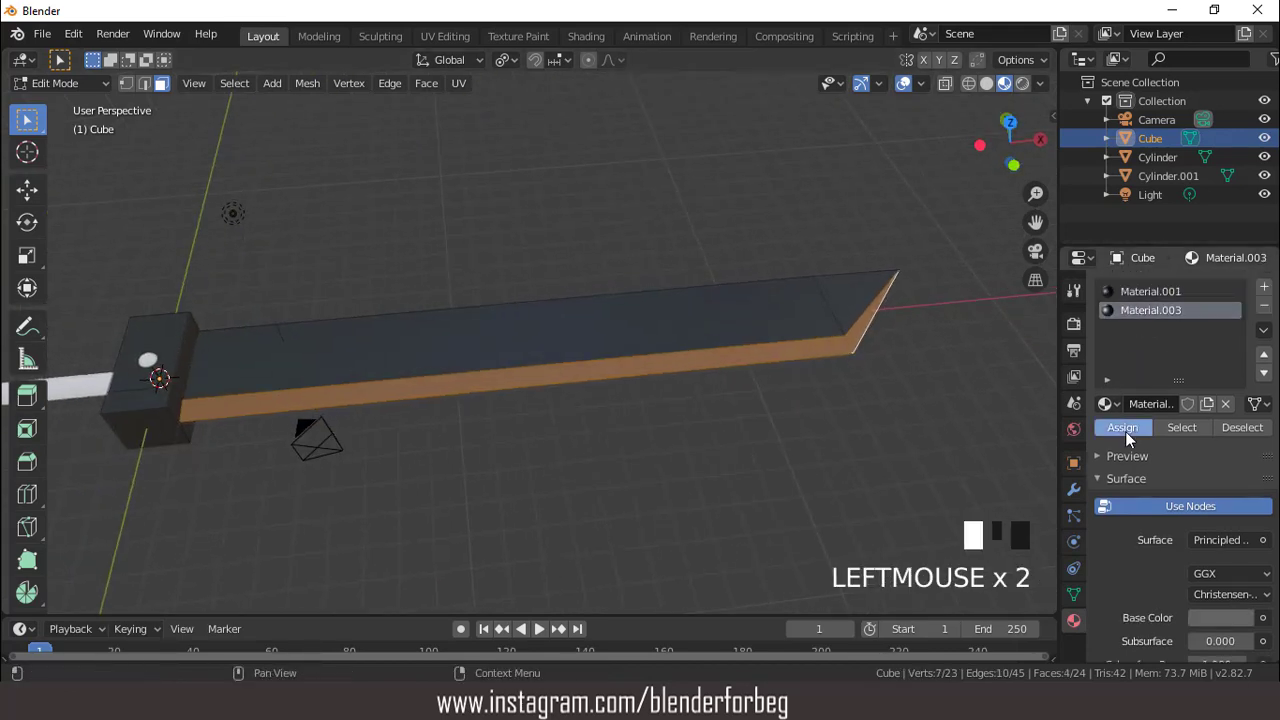
Inspect the blade's two materials with the viewport overlays hidden, restore the overlays and return to Object Mode
click(906, 84)
scroll(649, 286, down, 2)
middle_drag(649, 286, 660, 414)
click(904, 84)
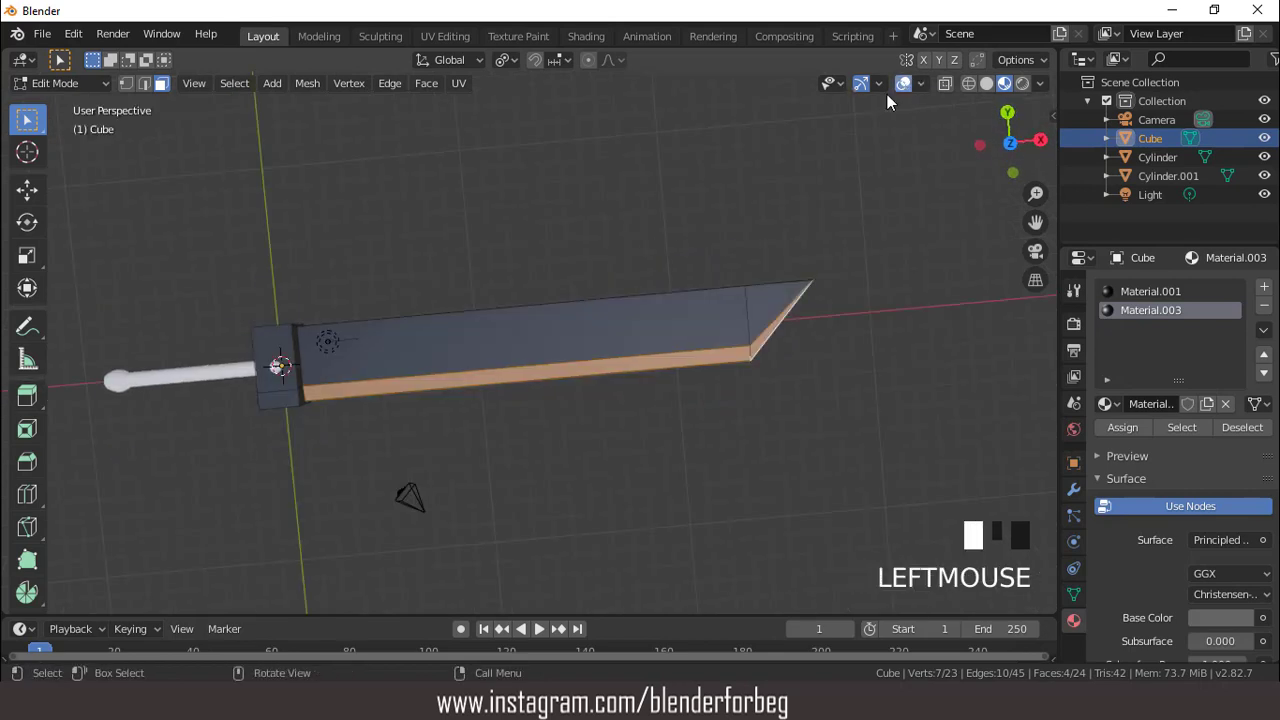
scroll(663, 222, up, 1)
scroll(663, 222, down, 2)
key(Tab)
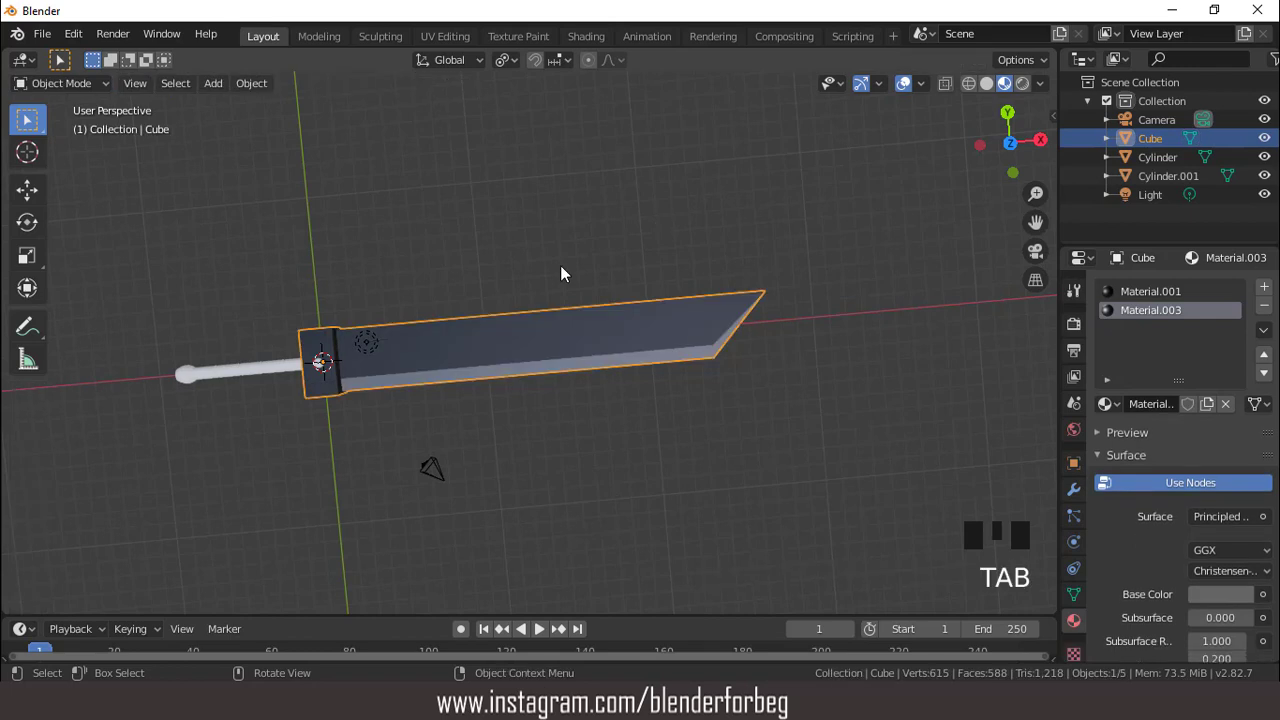
Select the sword's handle in the top orthographic view and check its groove ring faces in Edit Mode
key(KP_7)
key(ctrl+KP_4)
key(ctrl+KP_4)
key(ctrl+KP_4)
key(ctrl+KP_4)
key(ctrl+KP_4)
key(ctrl+KP_4)
key(ctrl+KP_4)
key(ctrl+KP_4)
key(ctrl+KP_4)
key(ctrl+KP_4)
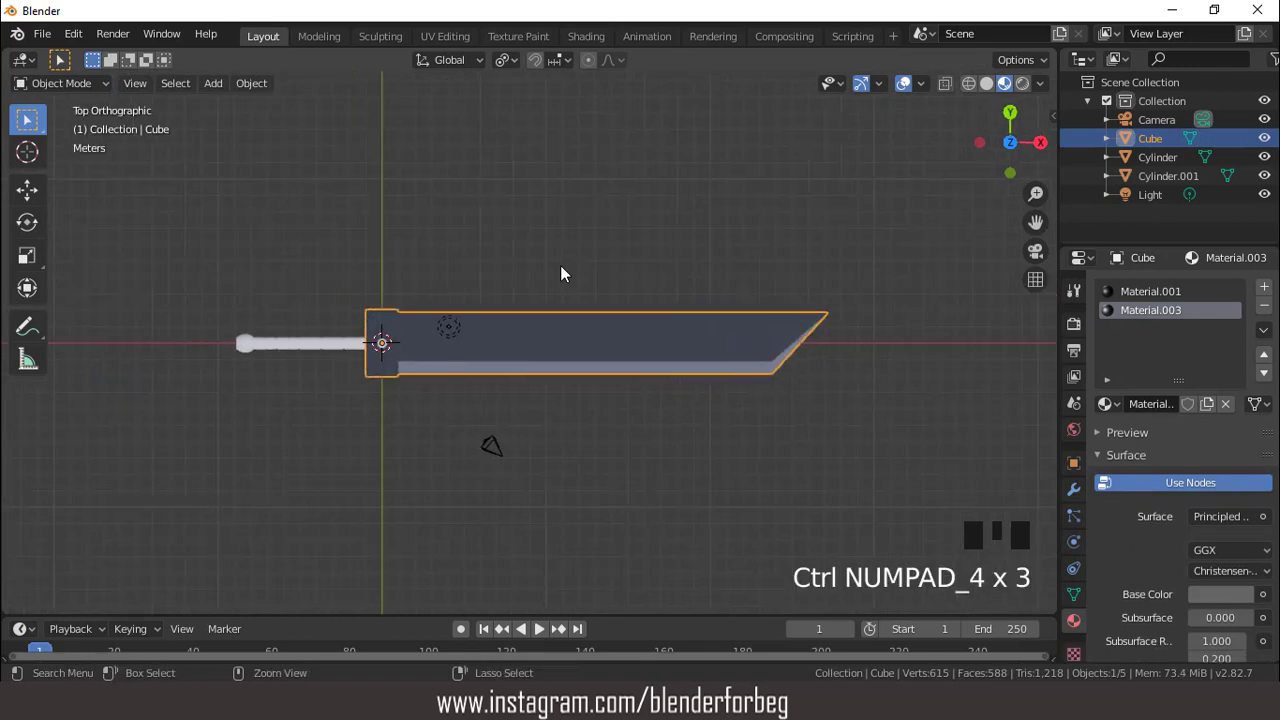
scroll(401, 332, up, 3)
click(402, 335)
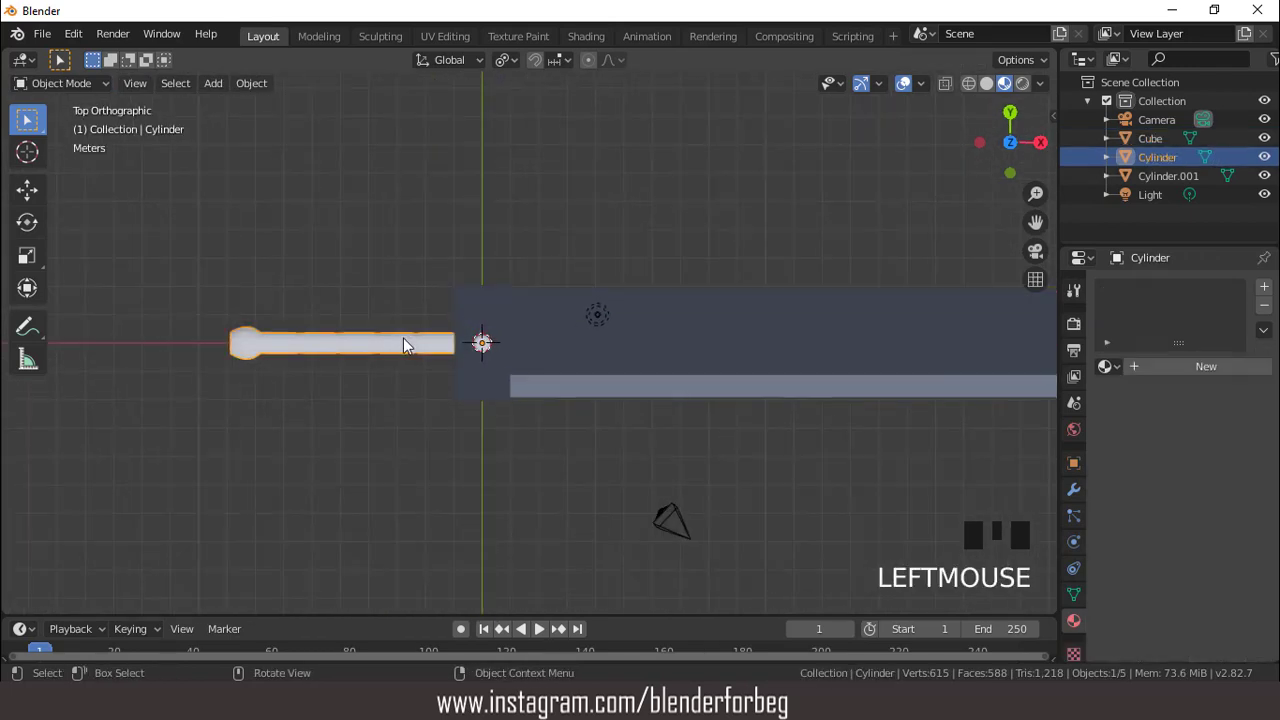
scroll(404, 288, up, 2)
key(Tab)
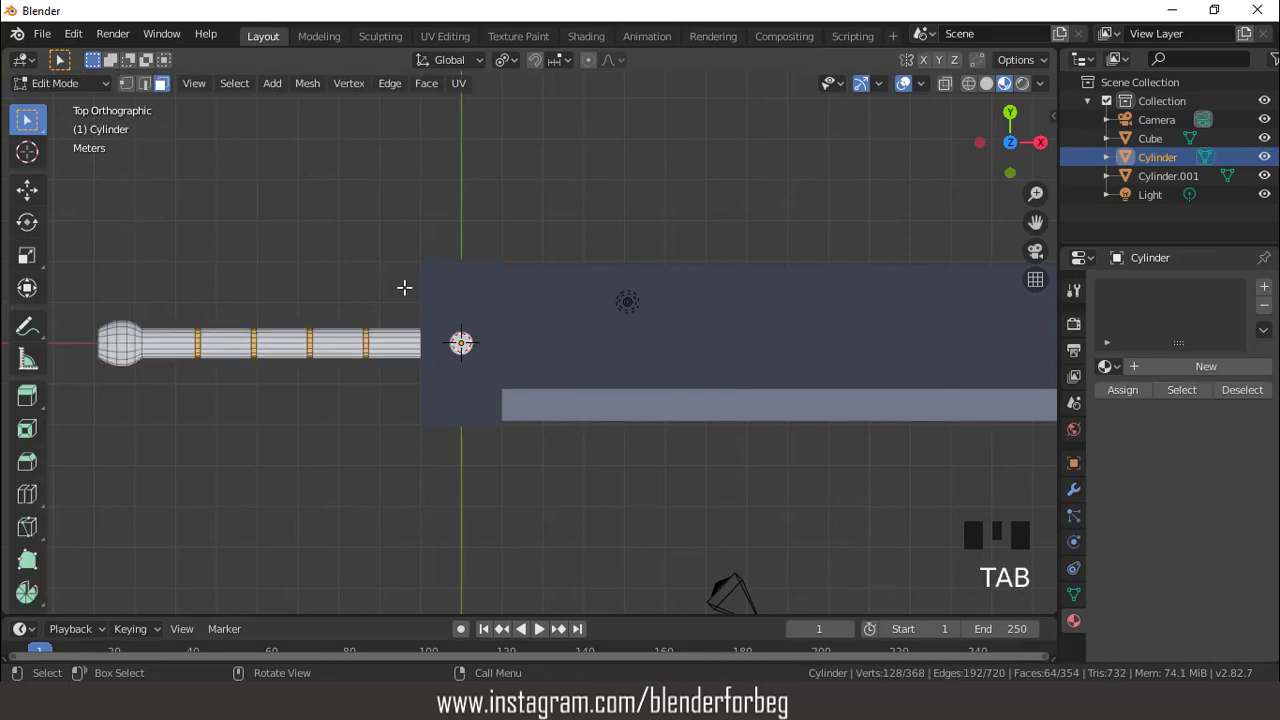
scroll(435, 263, down, 3)
scroll(435, 263, up, 2)
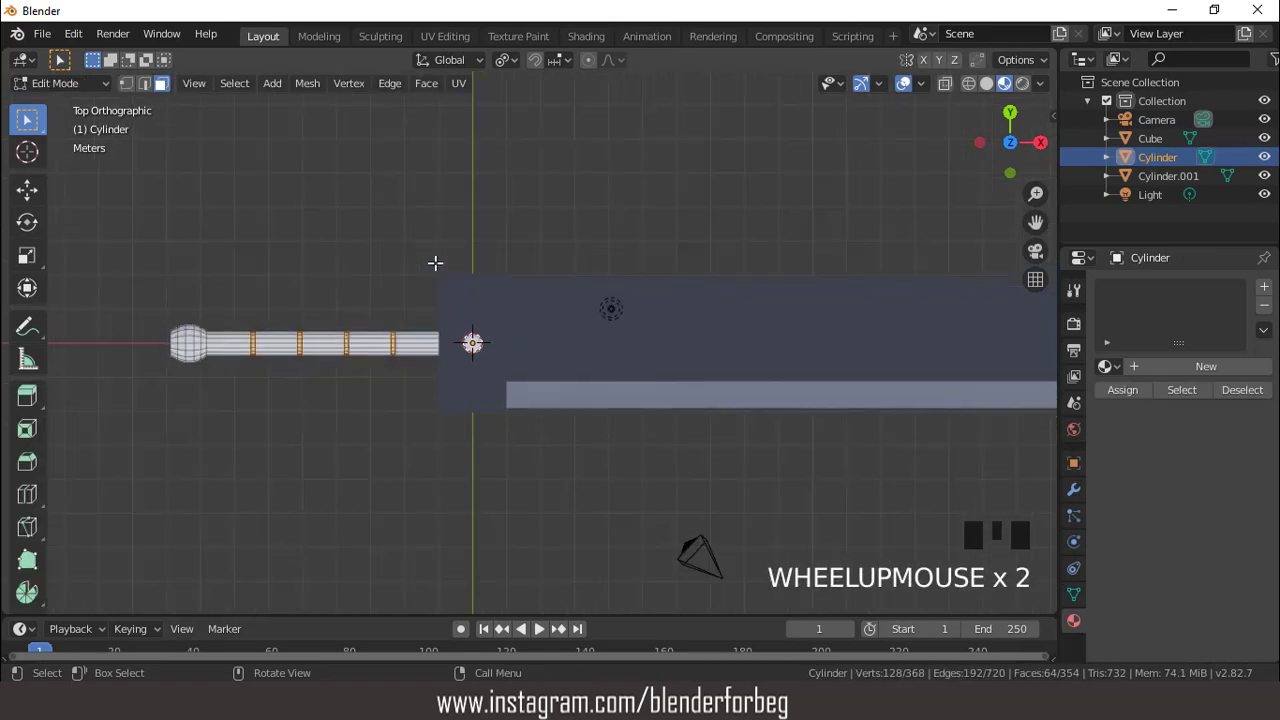
key(Tab)
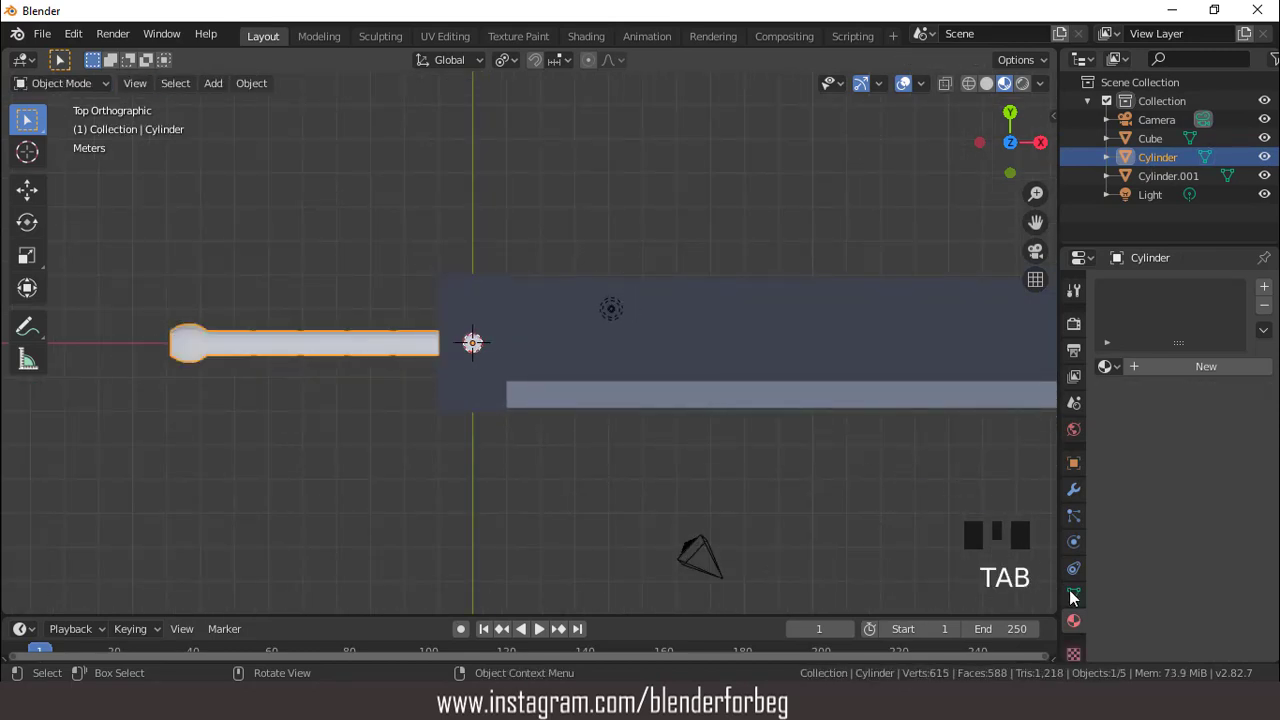
Give the handle a new material with a slightly darkened red-orange base color, hue 0.029 and saturation 0.894
click(1200, 365)
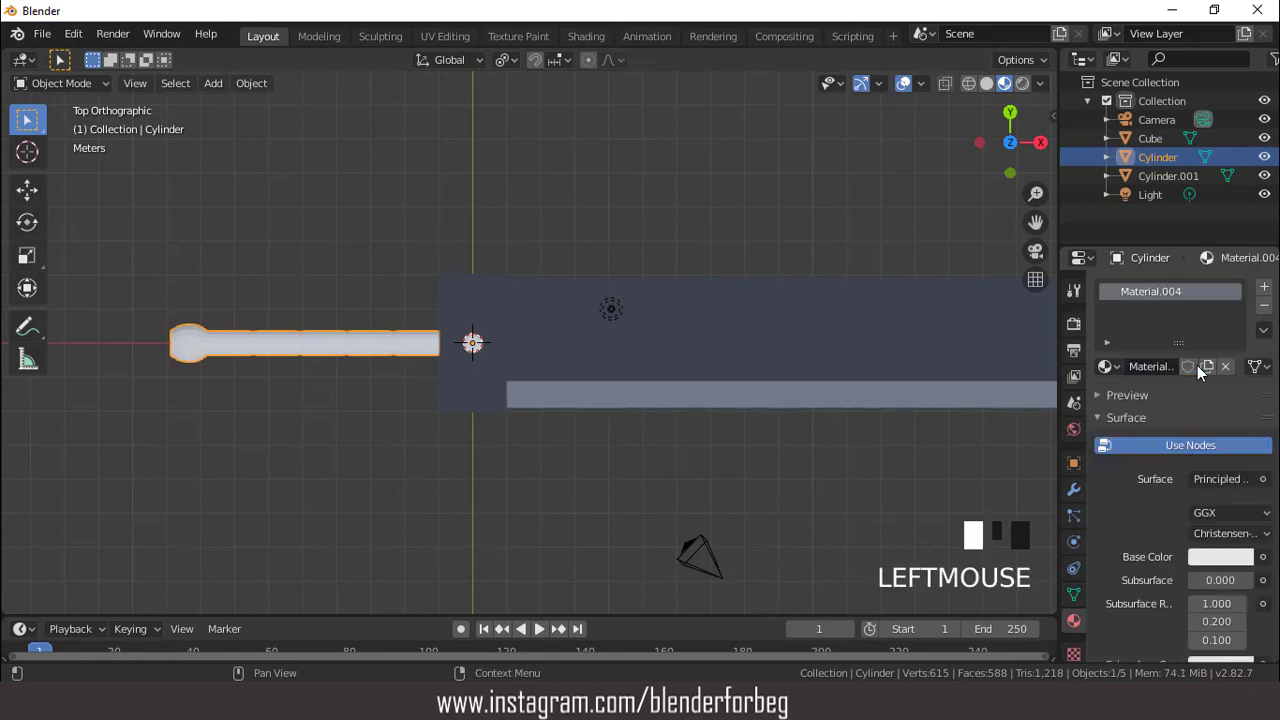
click(1225, 560)
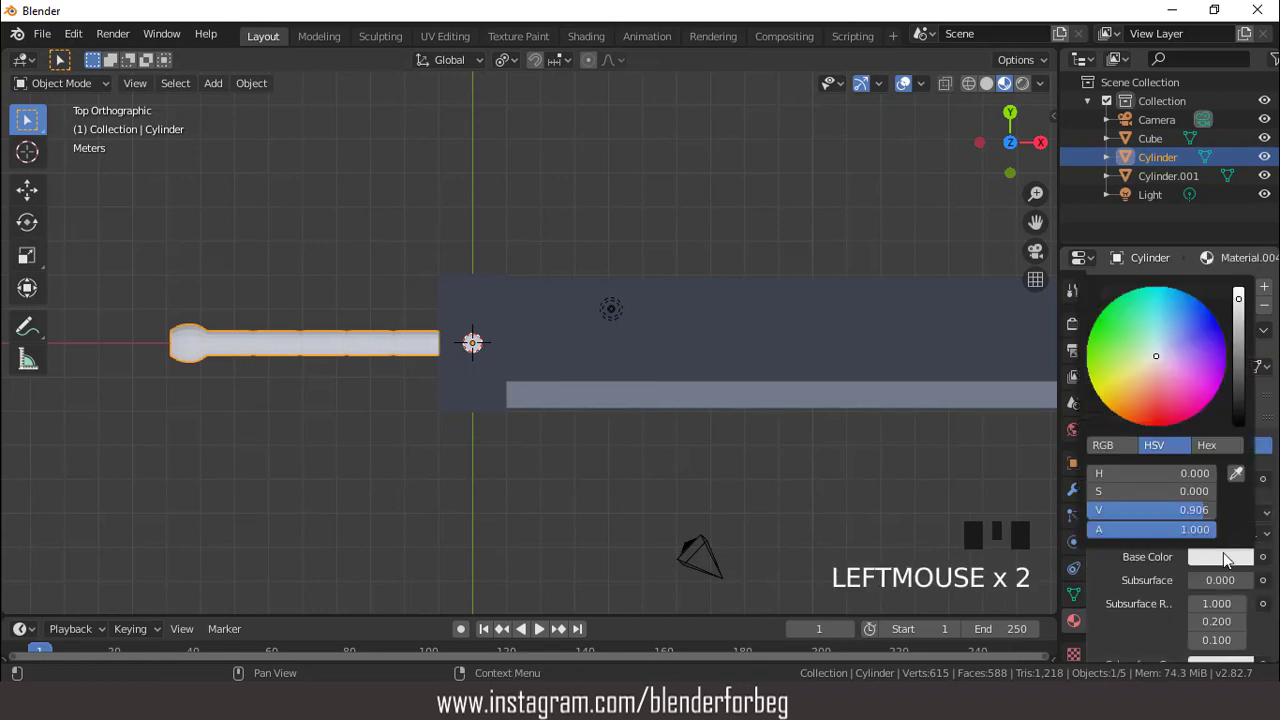
click(1147, 415)
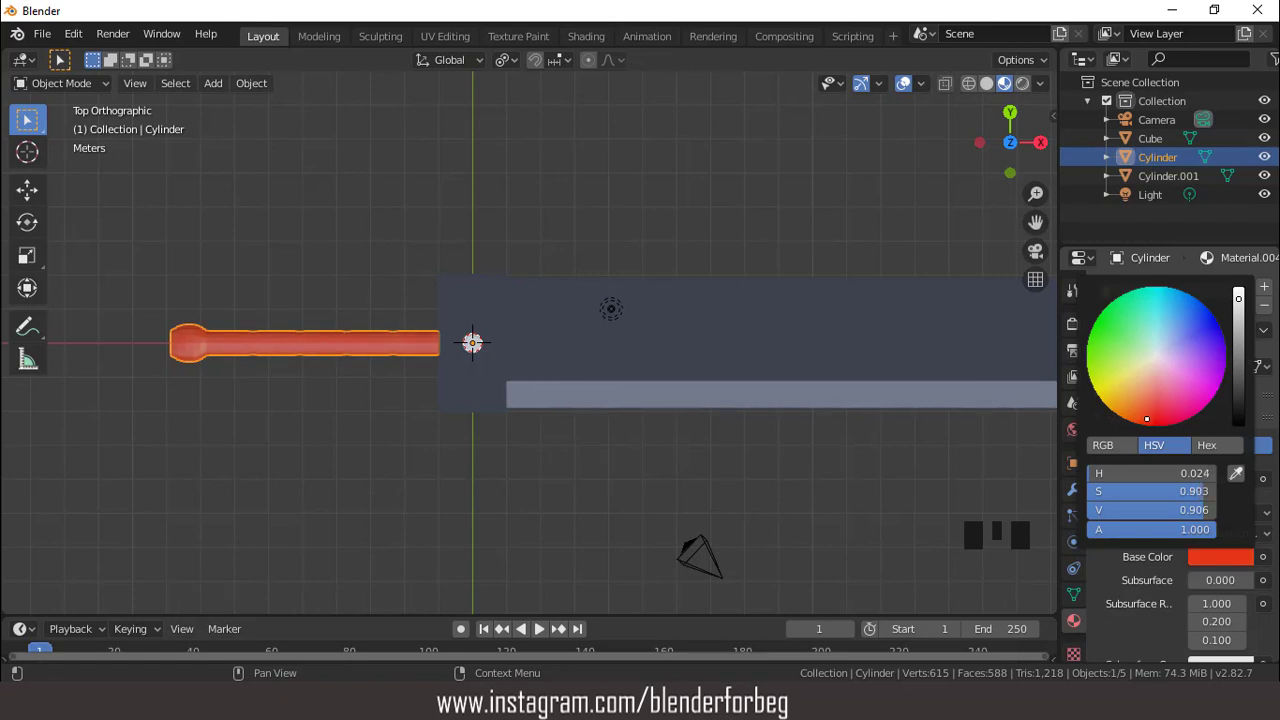
drag(1147, 421, 1144, 419)
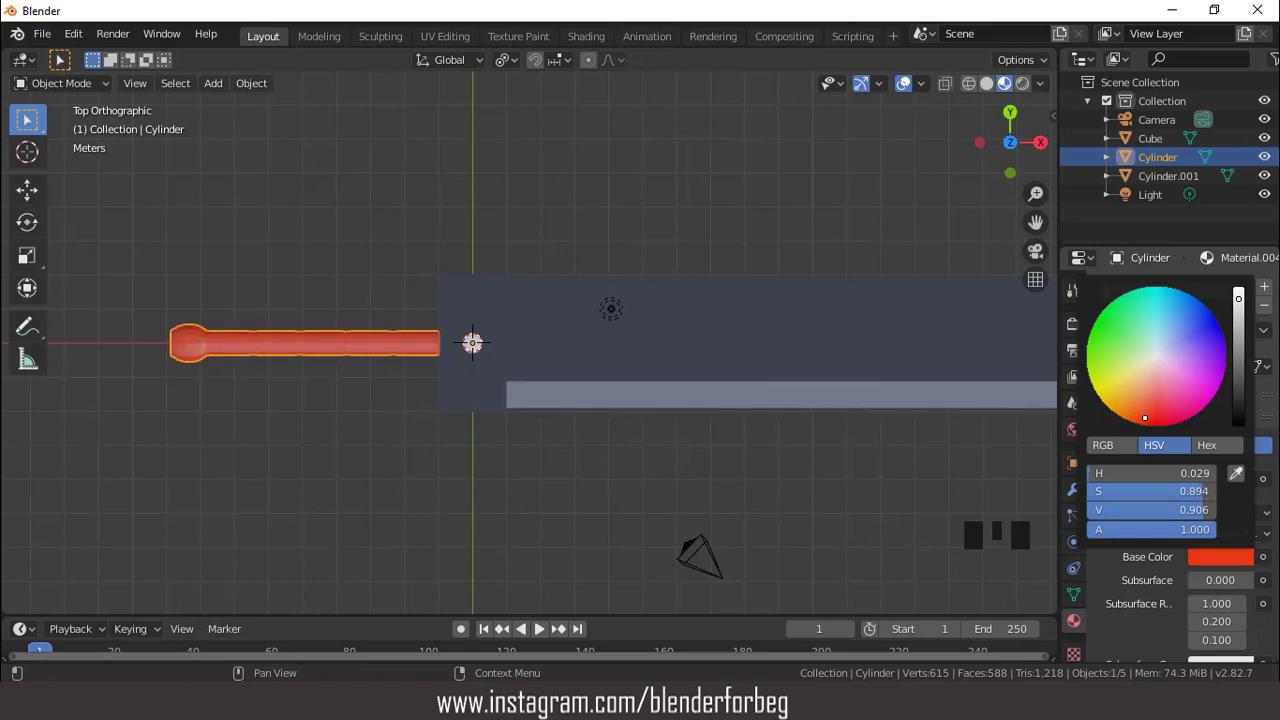
drag(1238, 306, 1238, 320)
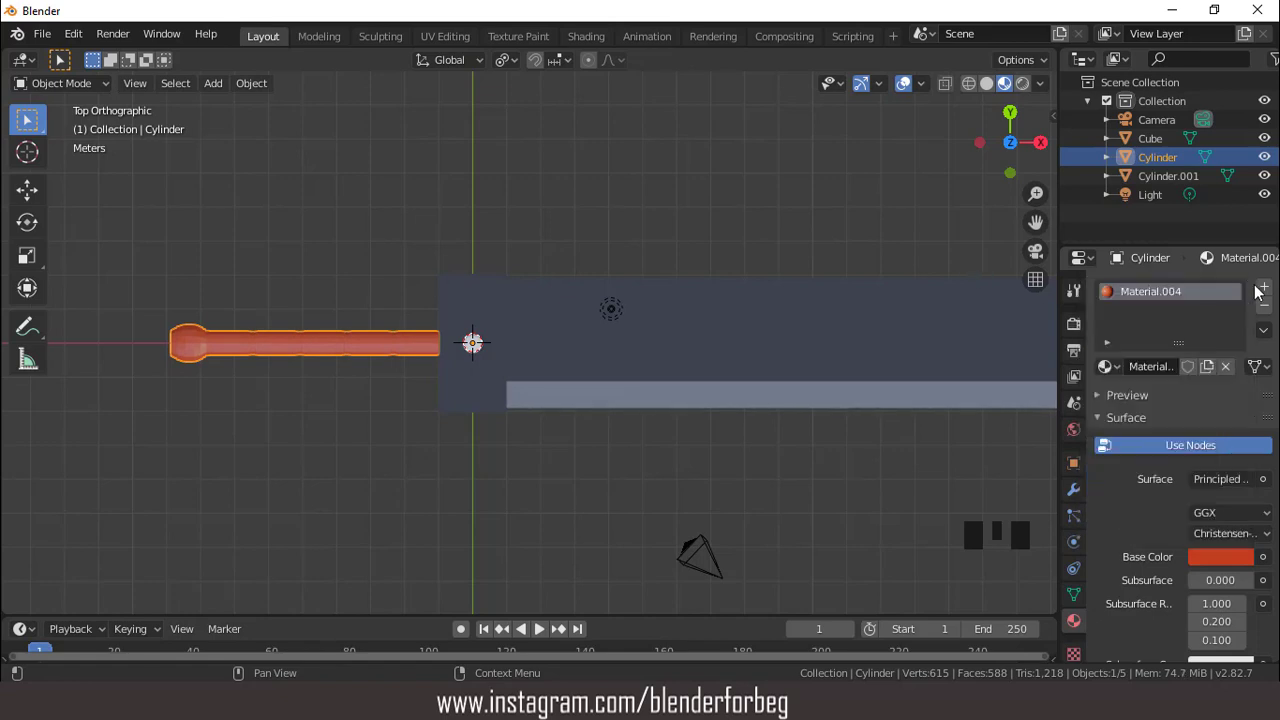
Add a second material slot to the handle with a new golden-yellow material and set its Metallic to 1.000
click(1264, 286)
click(1195, 407)
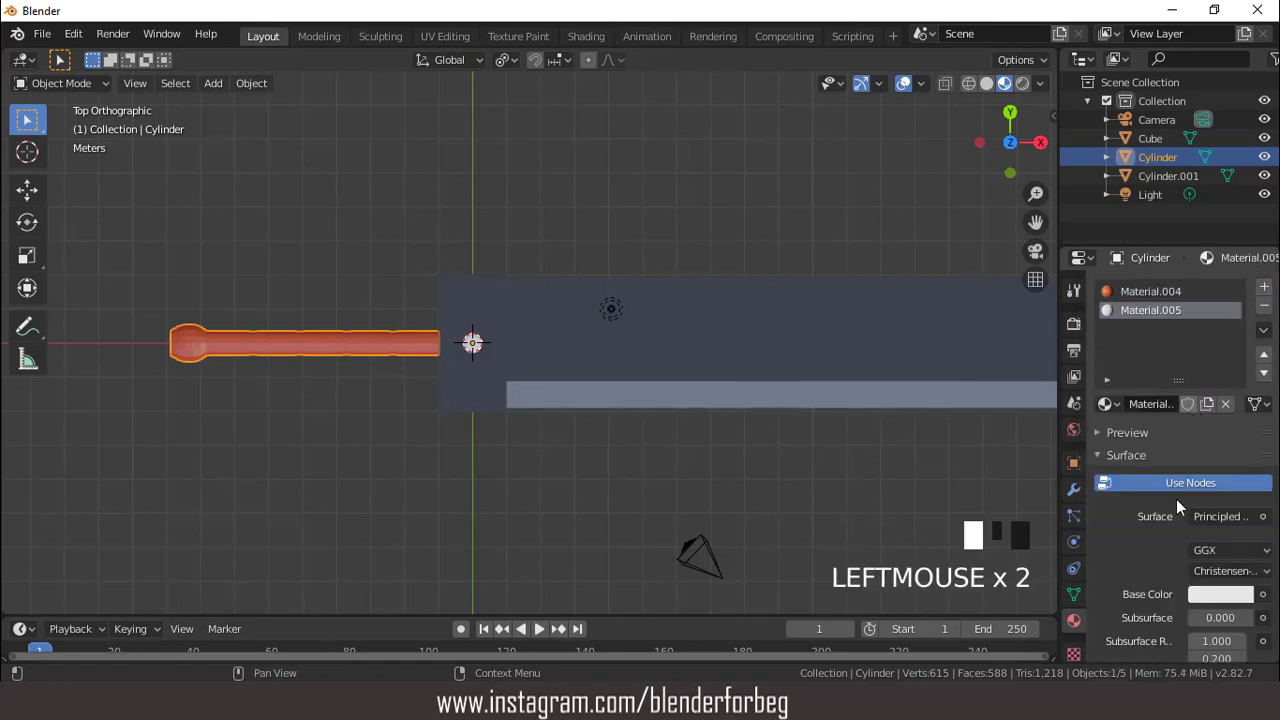
click(1216, 595)
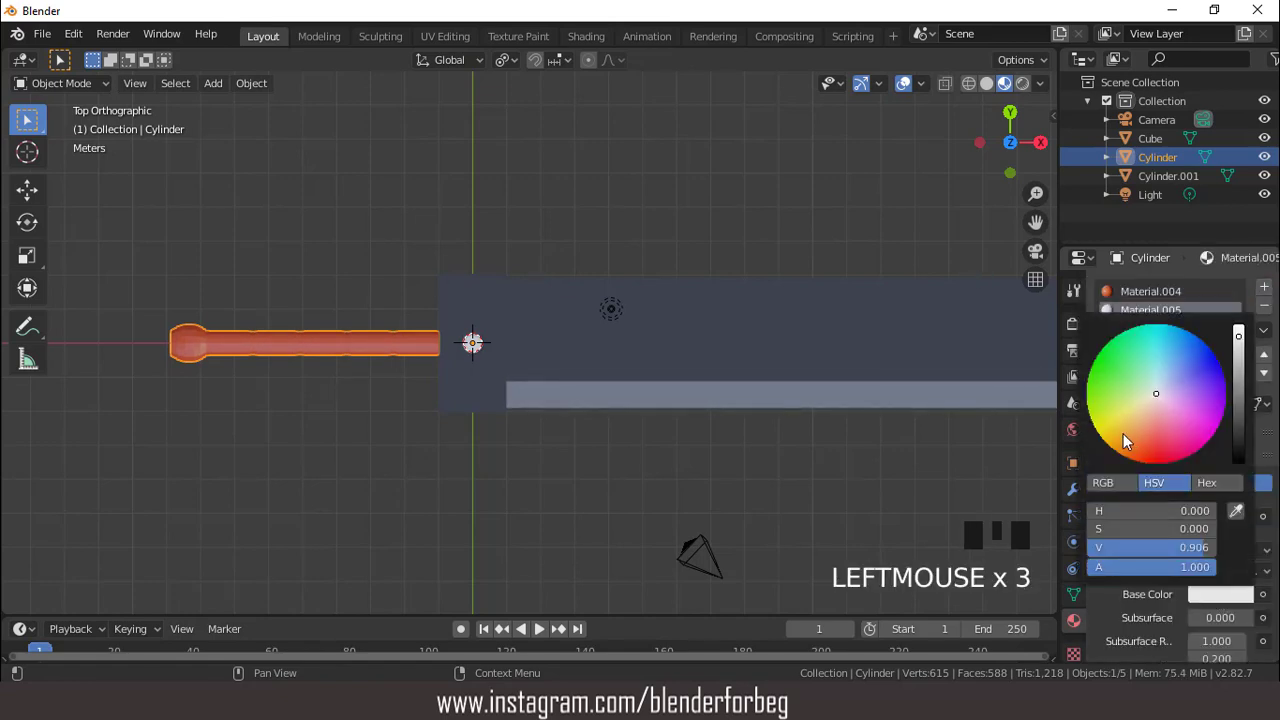
click(1123, 433)
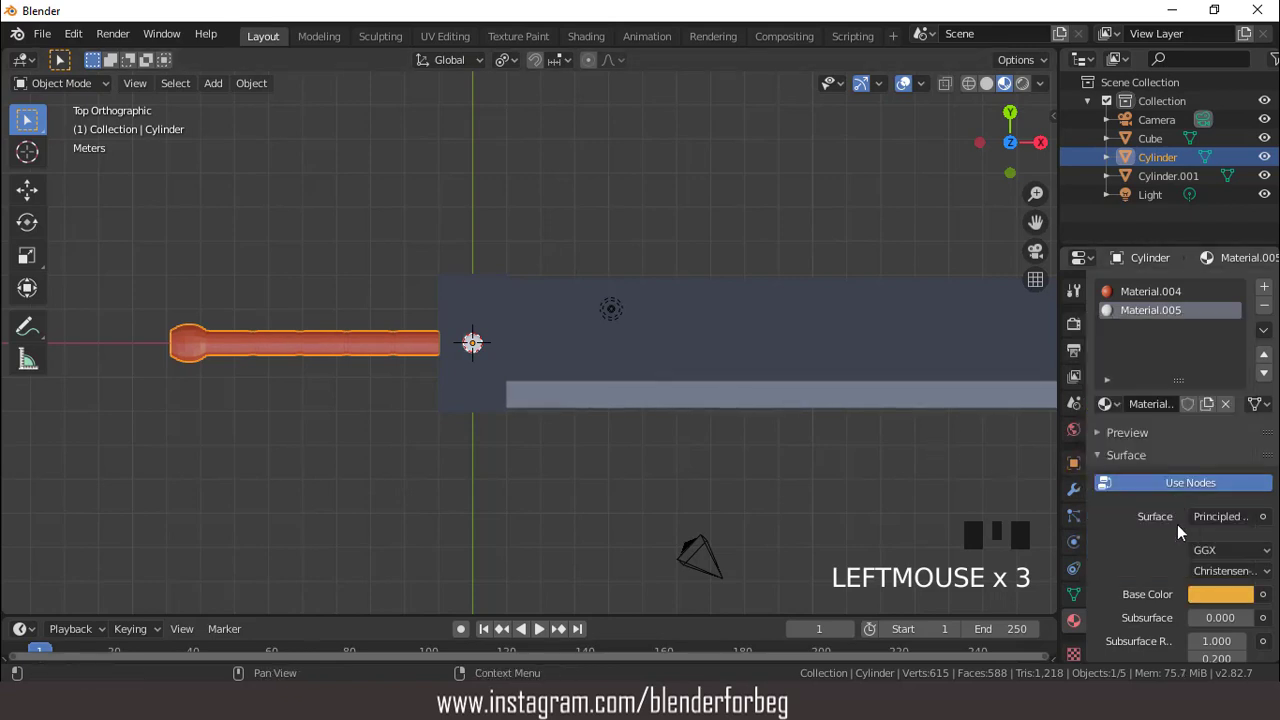
scroll(1175, 523, down, 4)
drag(1190, 576, 1211, 576)
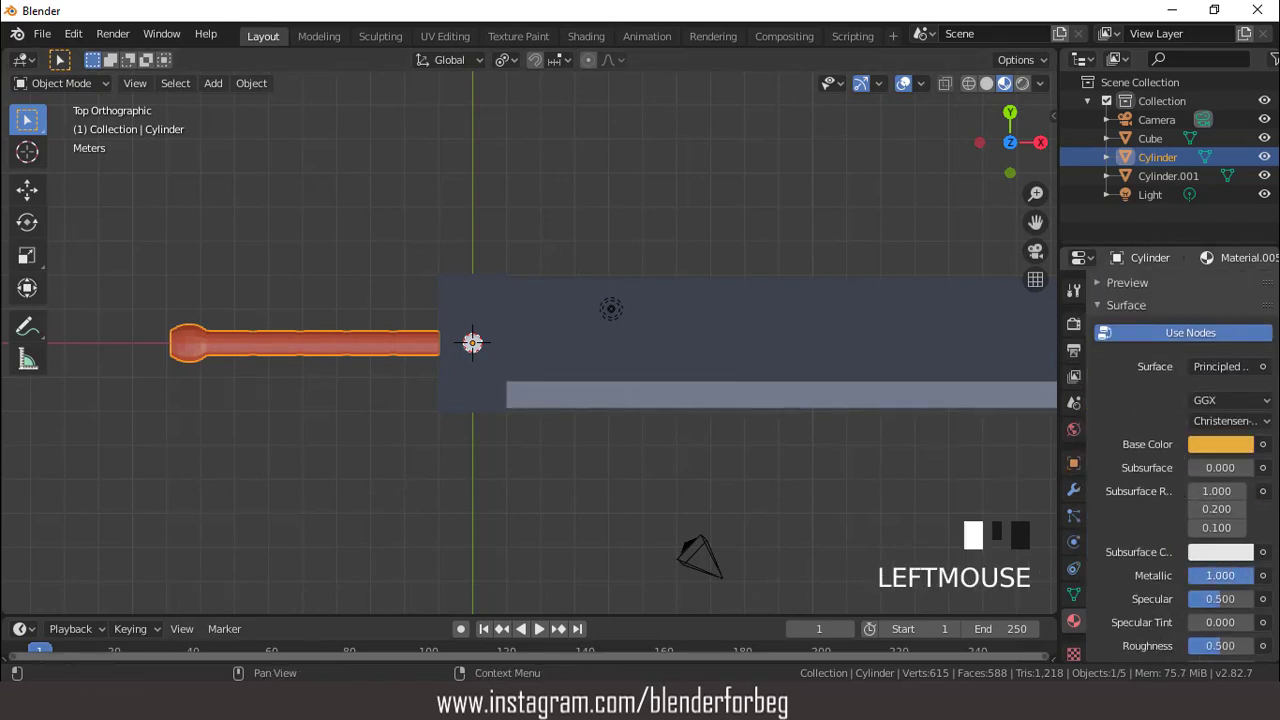
Set the Metallic value of the handle's red Material.004 to 1.000
scroll(1131, 385, up, 6)
click(1127, 291)
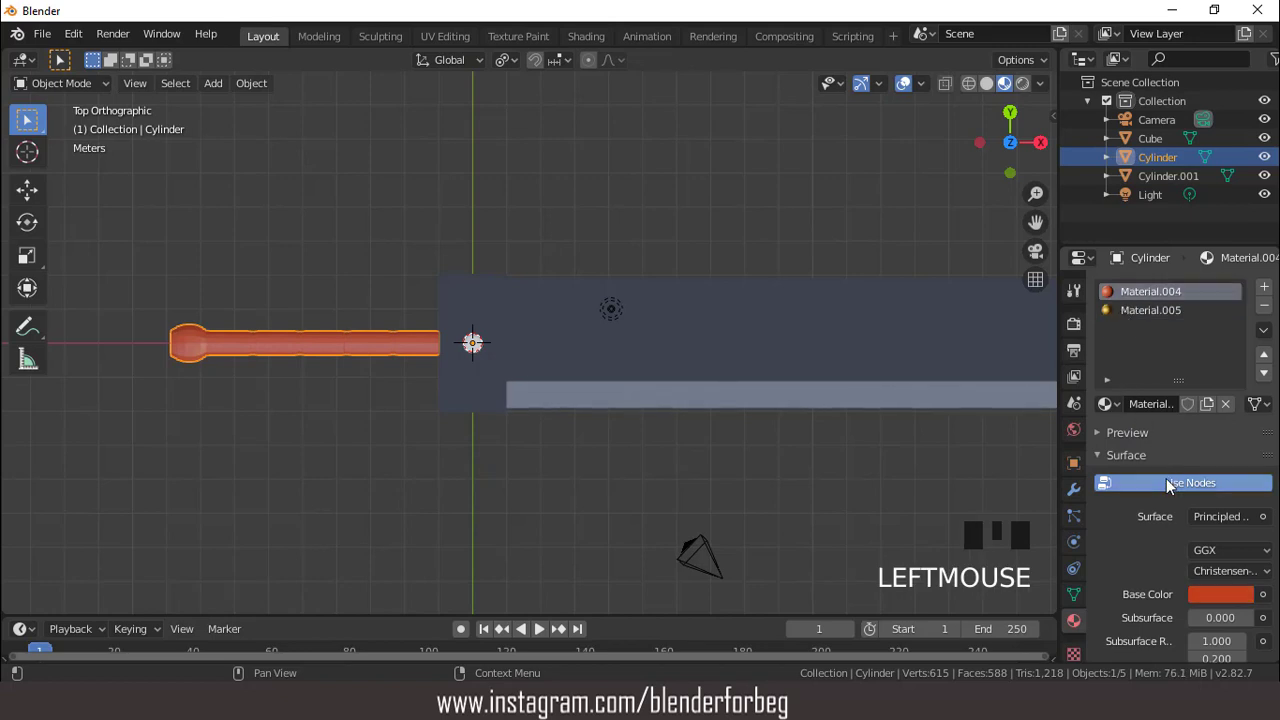
scroll(1166, 483, down, 5)
drag(1198, 537, 1252, 537)
Assign the golden Material.005 to the already selected faces of the handle's four groove rings
scroll(390, 302, up, 2)
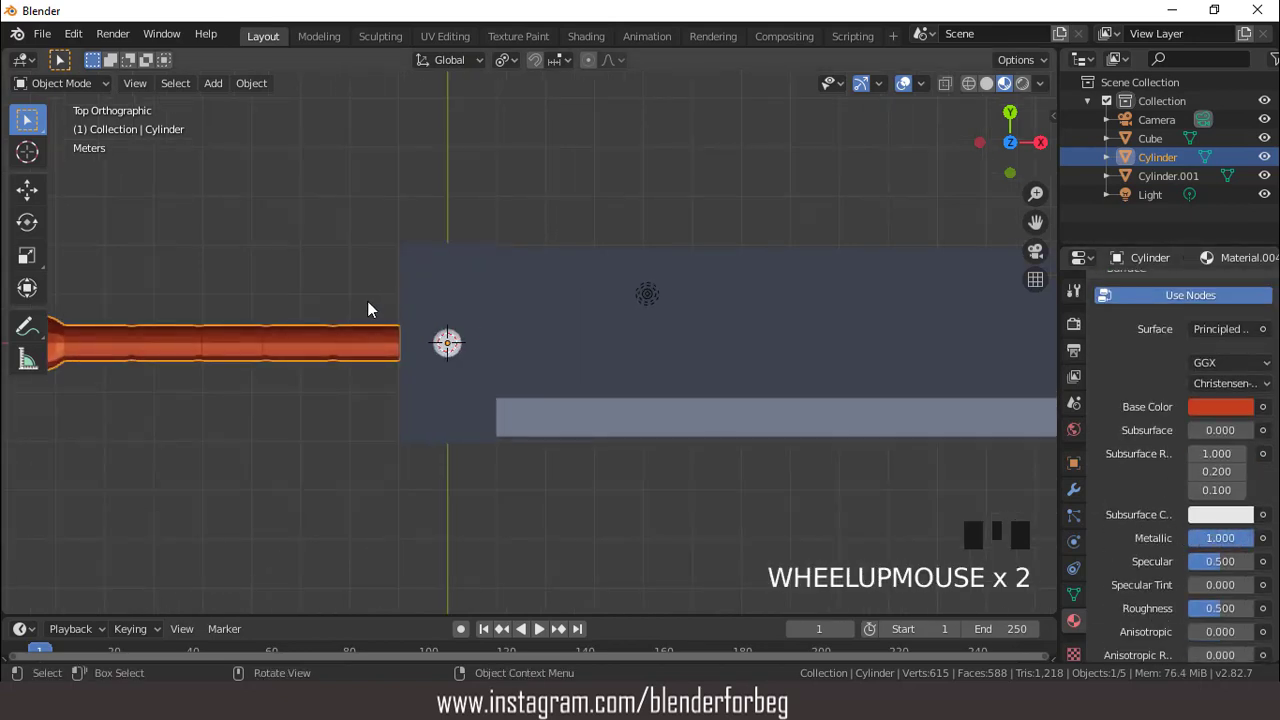
key(Tab)
scroll(328, 273, down, 2)
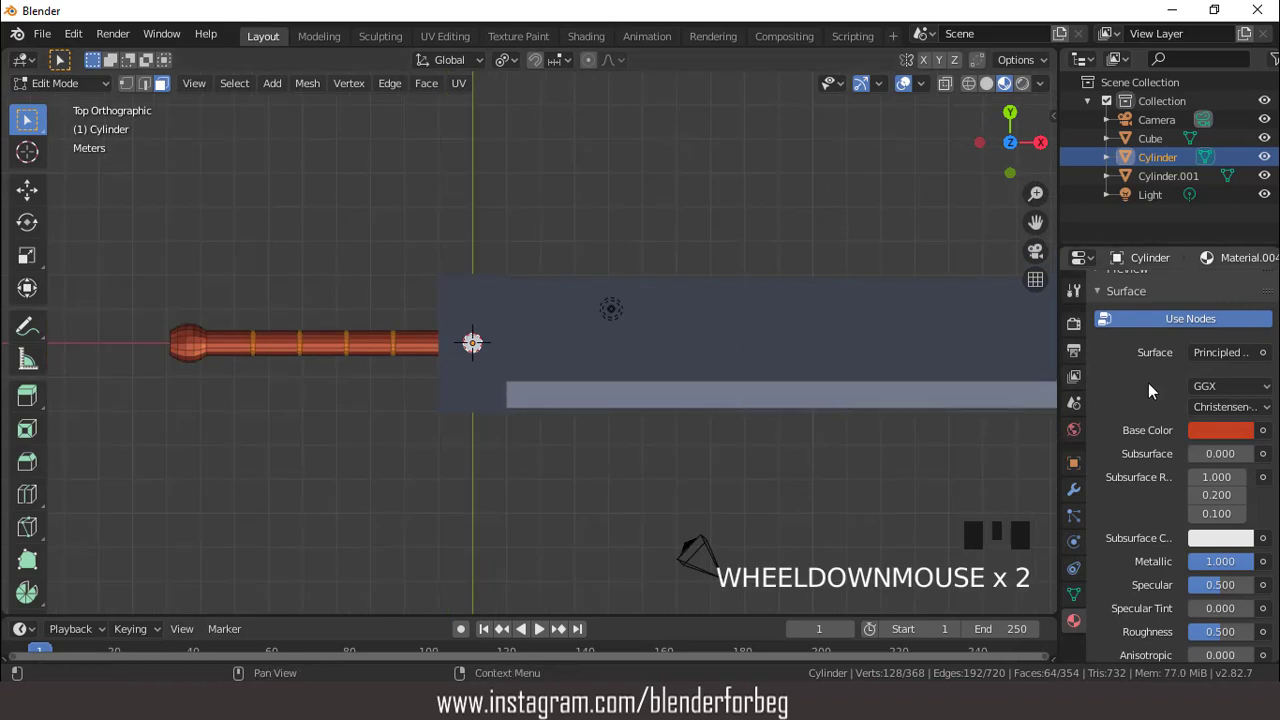
scroll(1146, 382, up, 7)
click(1132, 310)
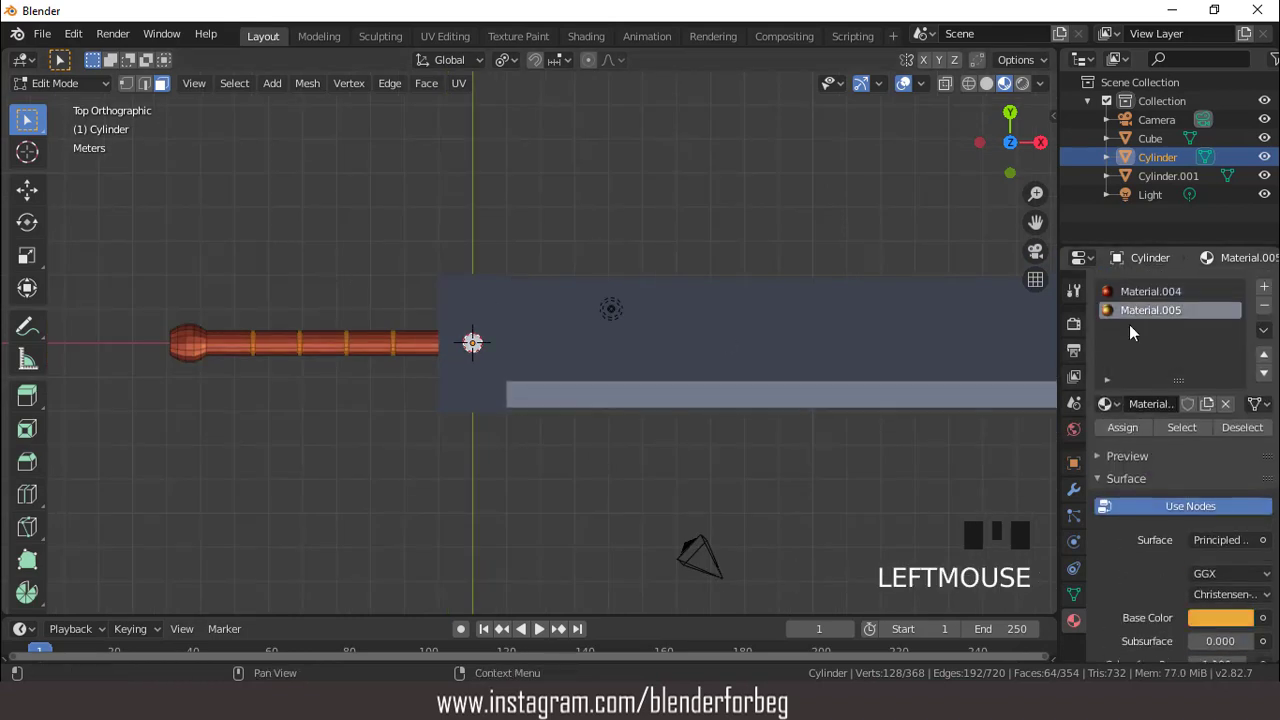
click(1123, 427)
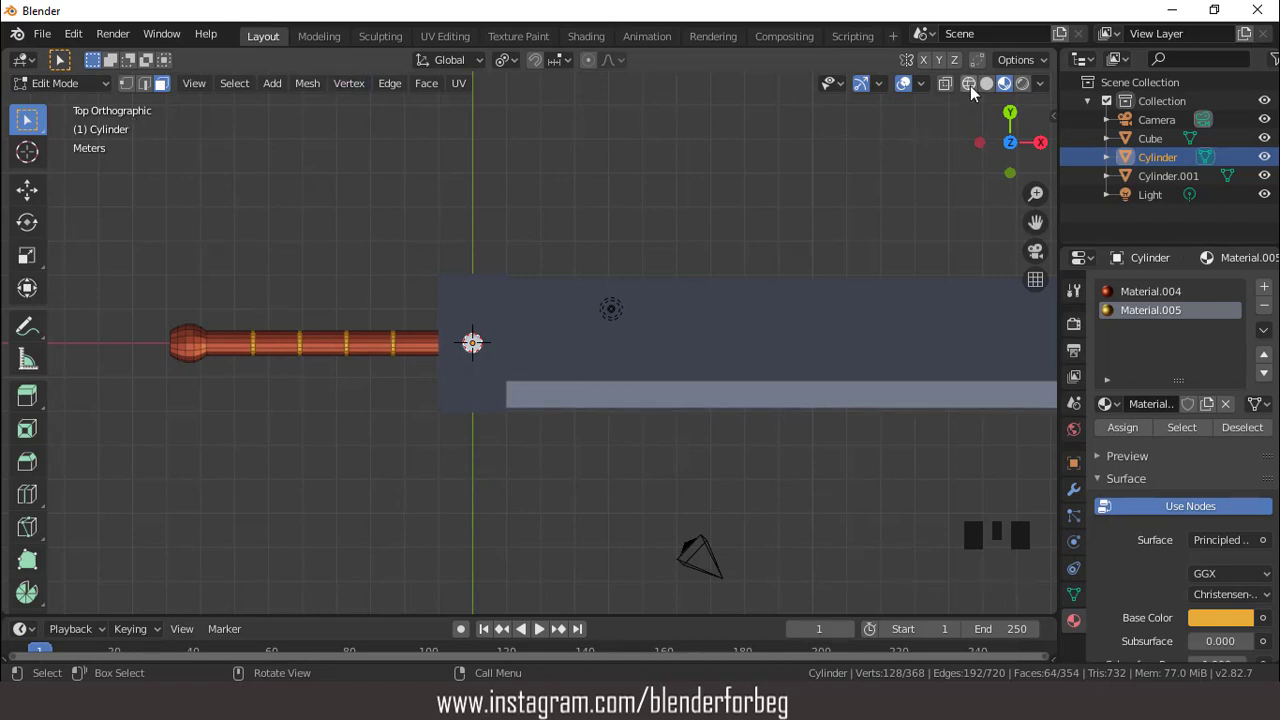
Grow the selection from the handle's end face over the whole rounded knob and assign the golden Material.005 to it
middle_drag(406, 300, 531, 118)
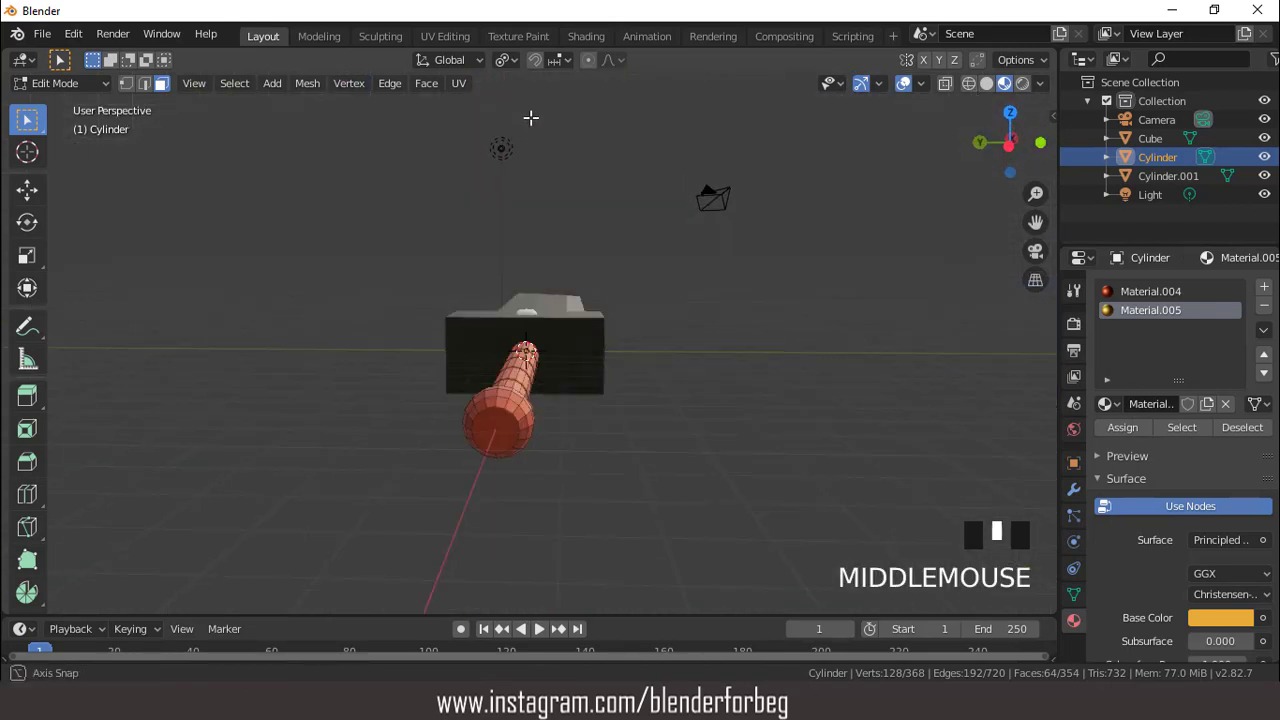
click(498, 434)
key(KP_7)
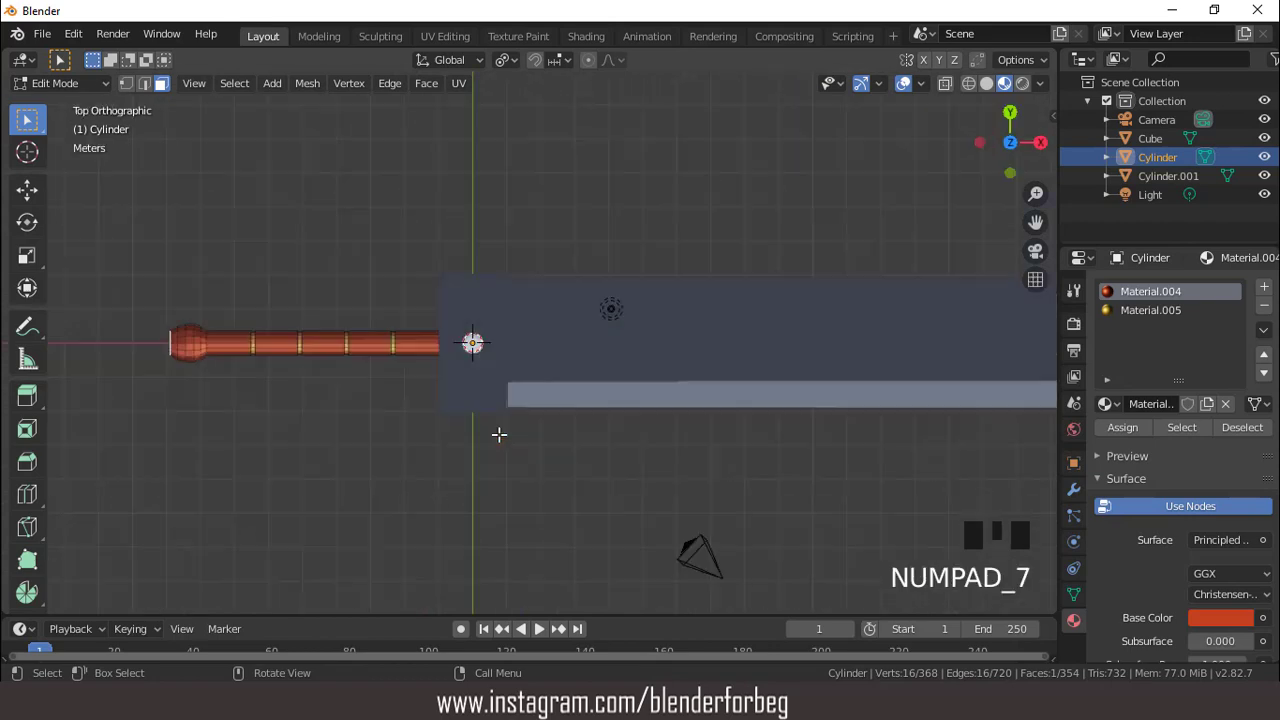
key(ctrl+KP_Add)
key(ctrl+KP_Add)
key(ctrl+KP_Add)
key(ctrl+KP_Add)
key(ctrl+KP_Add)
key(ctrl+KP_Add)
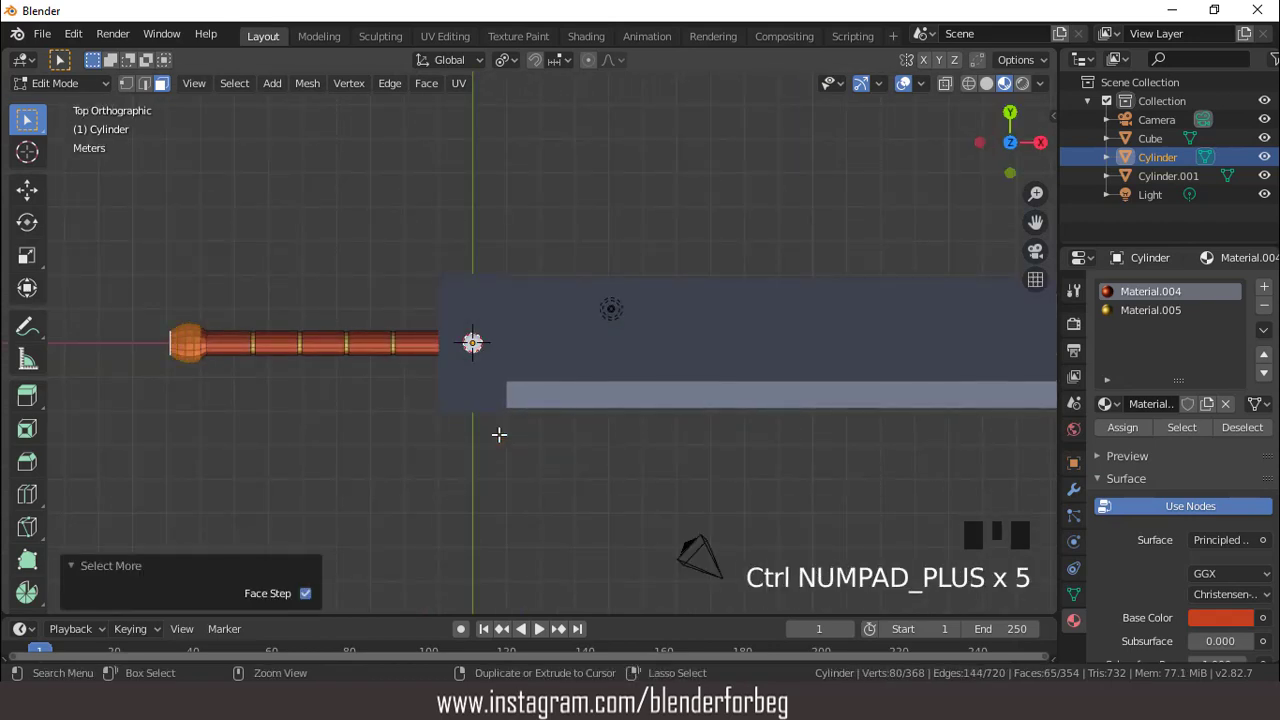
click(1150, 310)
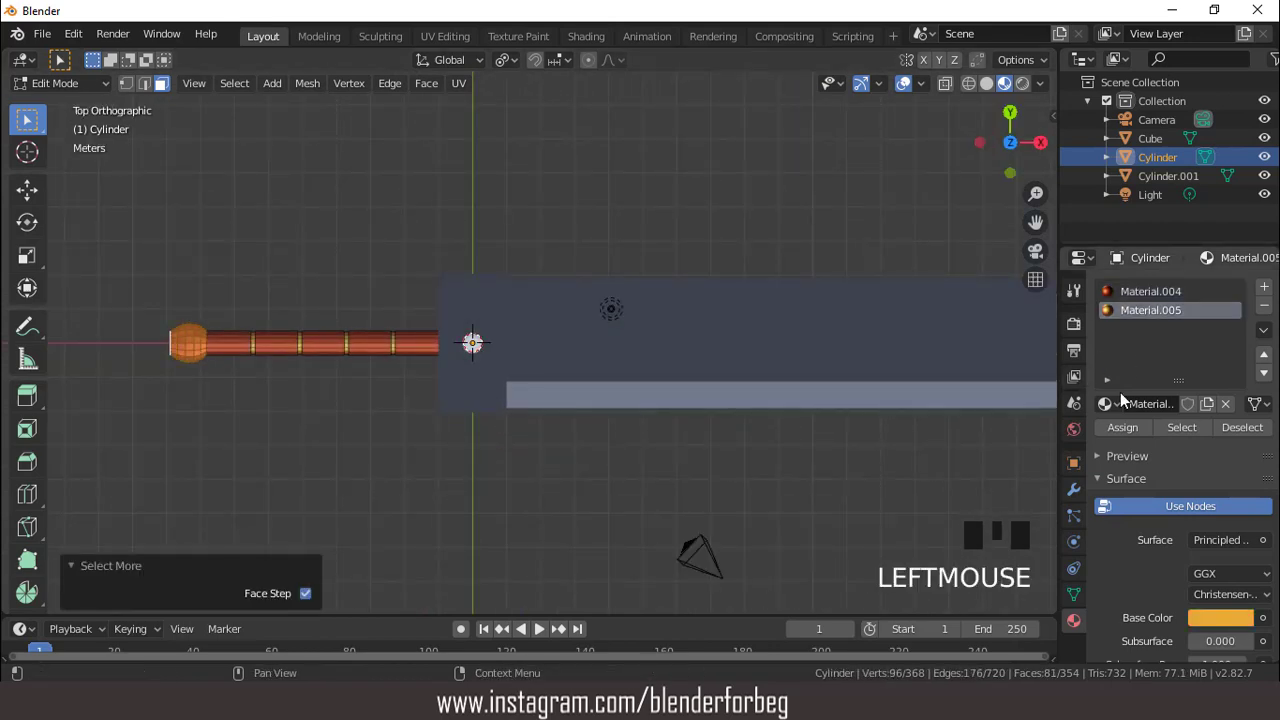
click(1120, 427)
Inspect the handle's red and gold materials with the viewport overlays hidden, restore the overlays and return to Object Mode
click(907, 83)
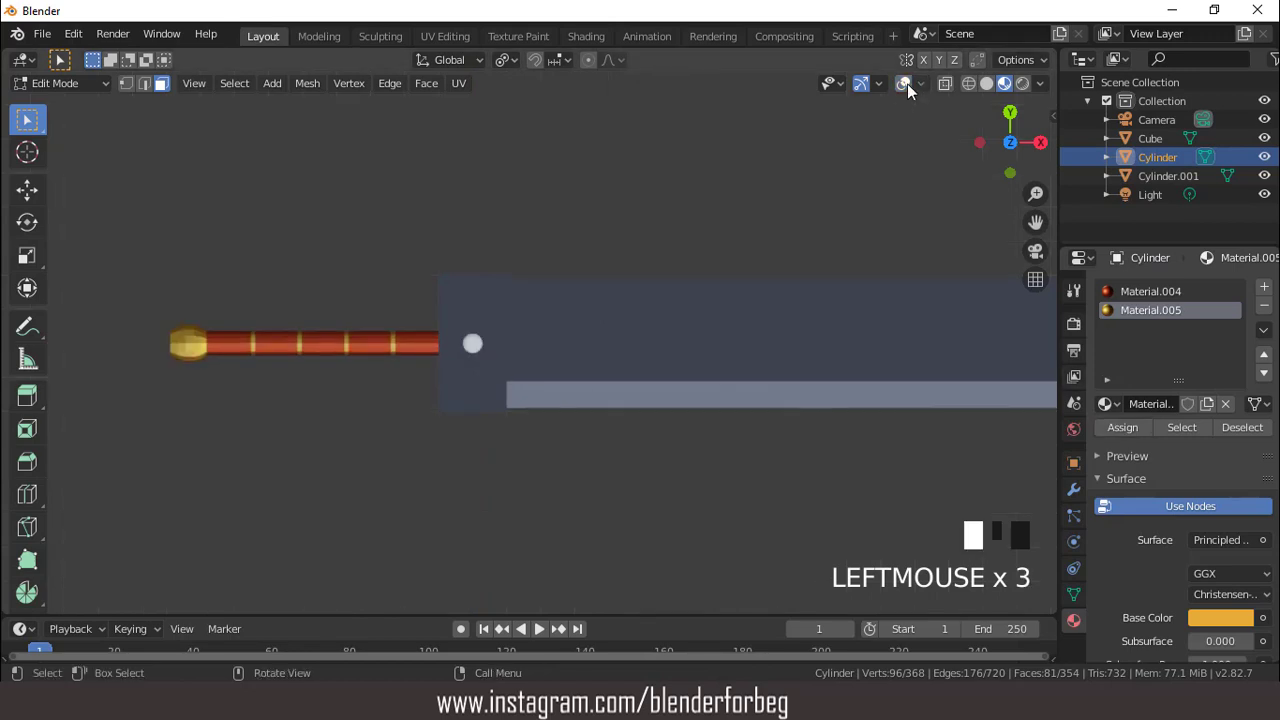
click(907, 83)
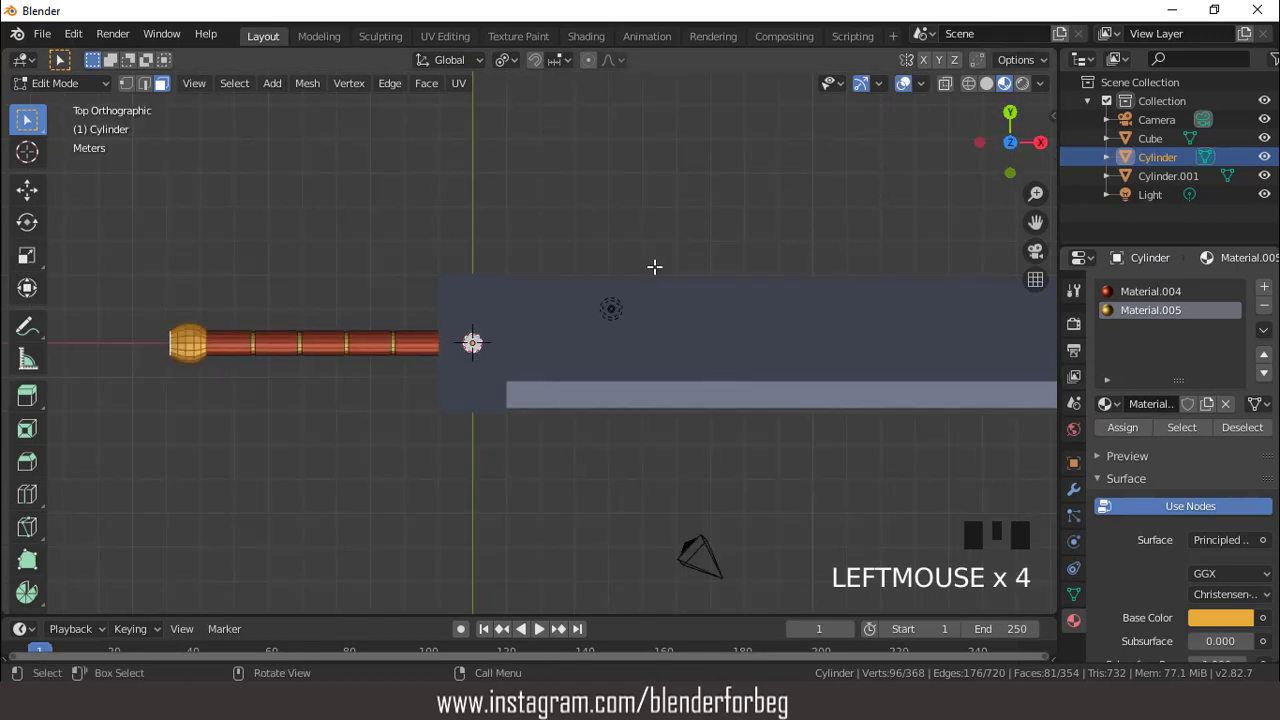
scroll(654, 266, up, 2)
key(Tab)
Add a third material slot to the blade object holding an independent copy of the golden Material.005
click(694, 326)
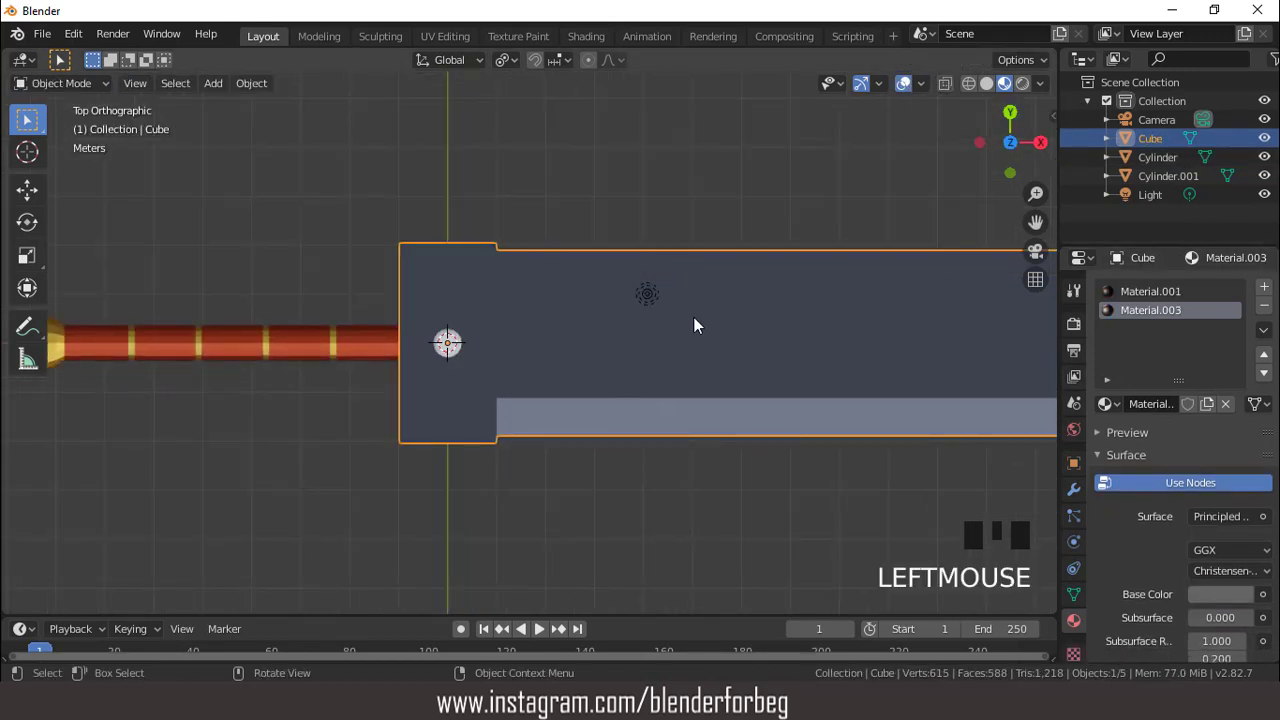
scroll(694, 326, down, 2)
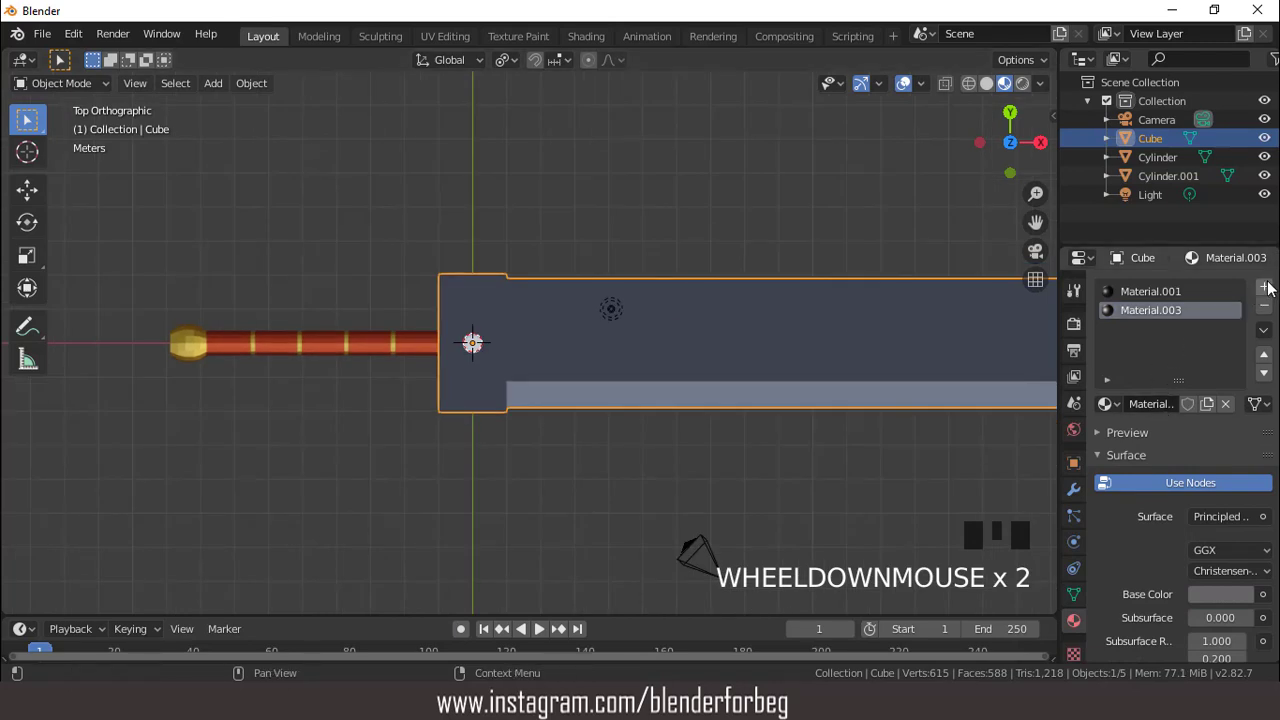
click(1264, 286)
click(1163, 402)
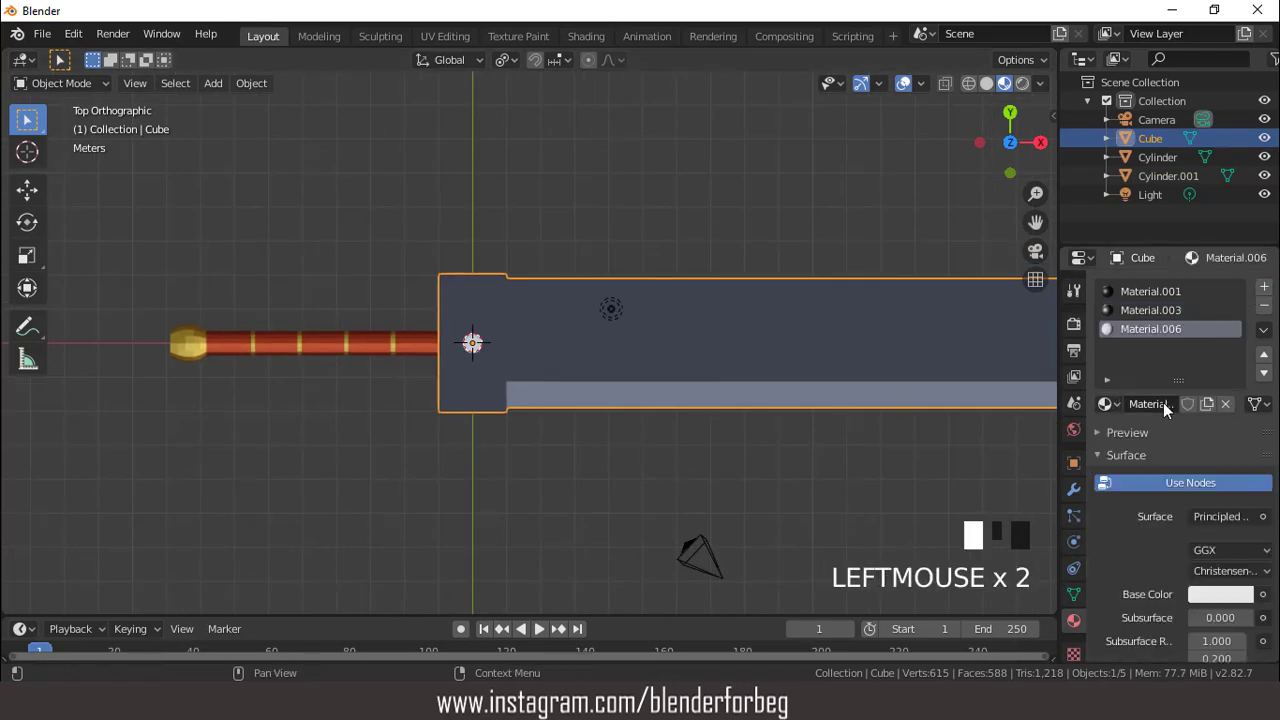
click(1108, 403)
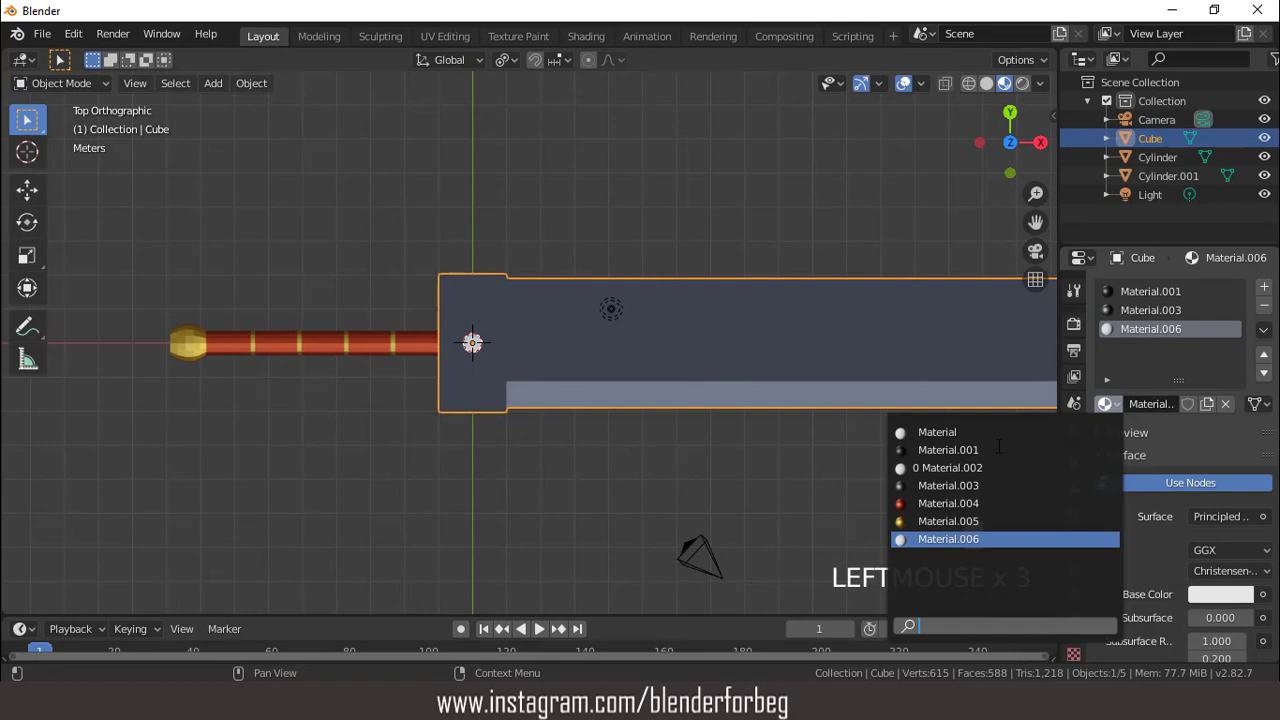
click(948, 521)
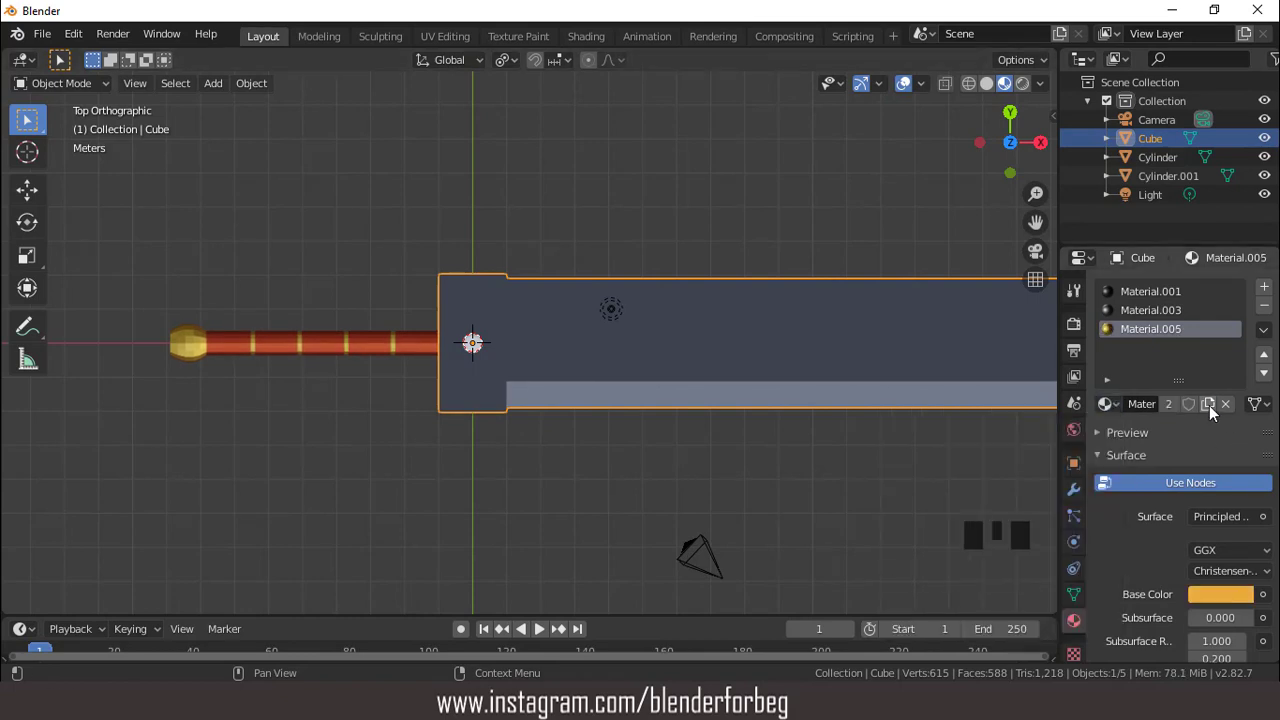
click(1208, 404)
Select all faces of the guard block in wireframe, assign the golden Material.007 and return to material preview shading
scroll(573, 346, up, 1)
key(Tab)
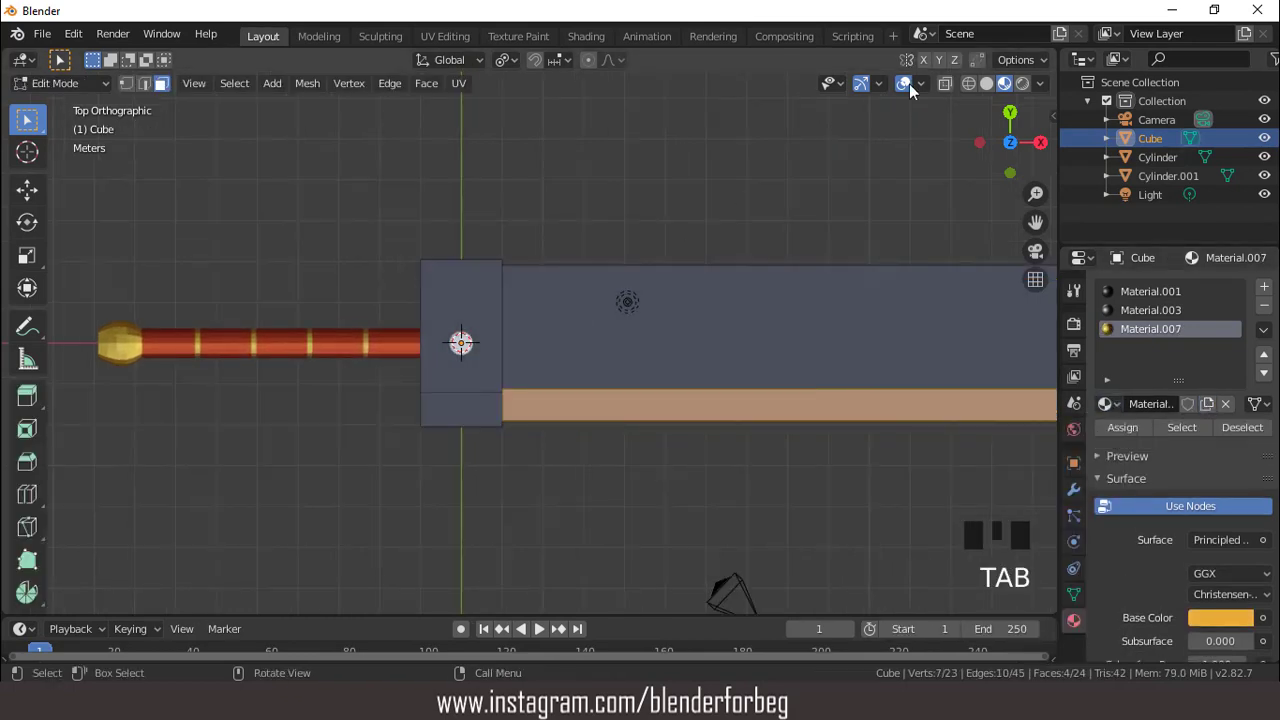
click(967, 83)
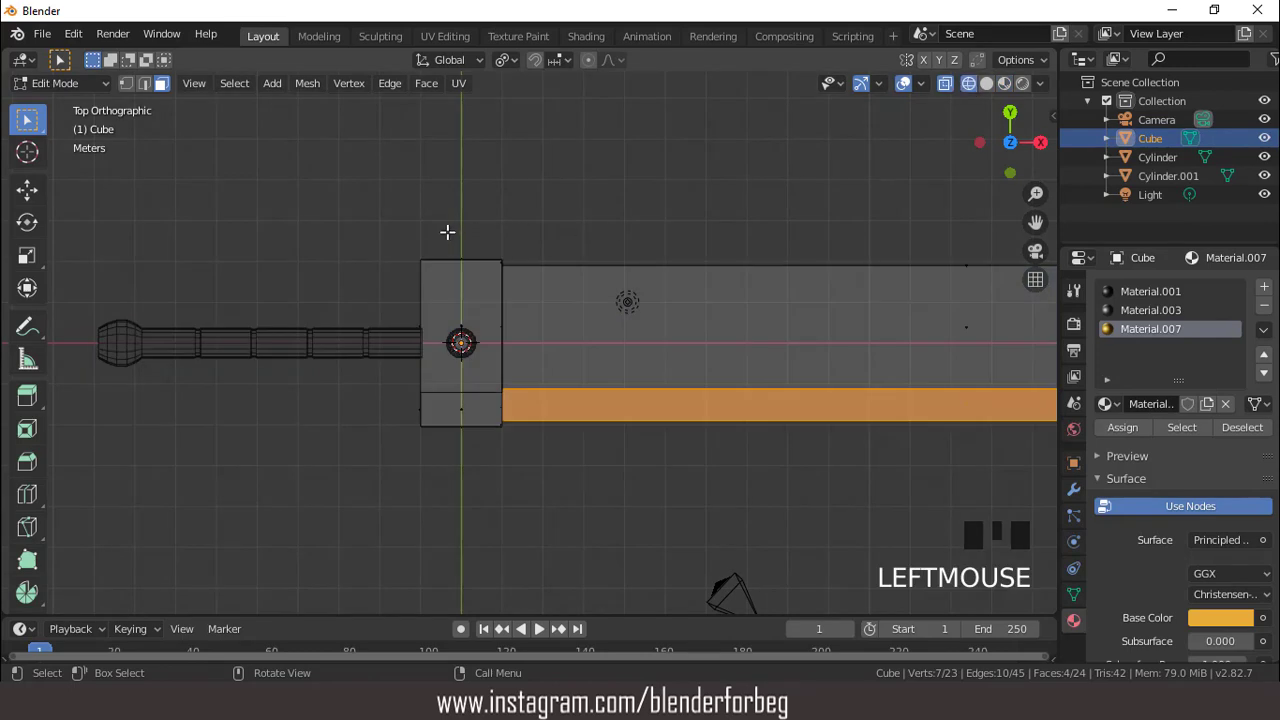
drag(389, 222, 504, 480)
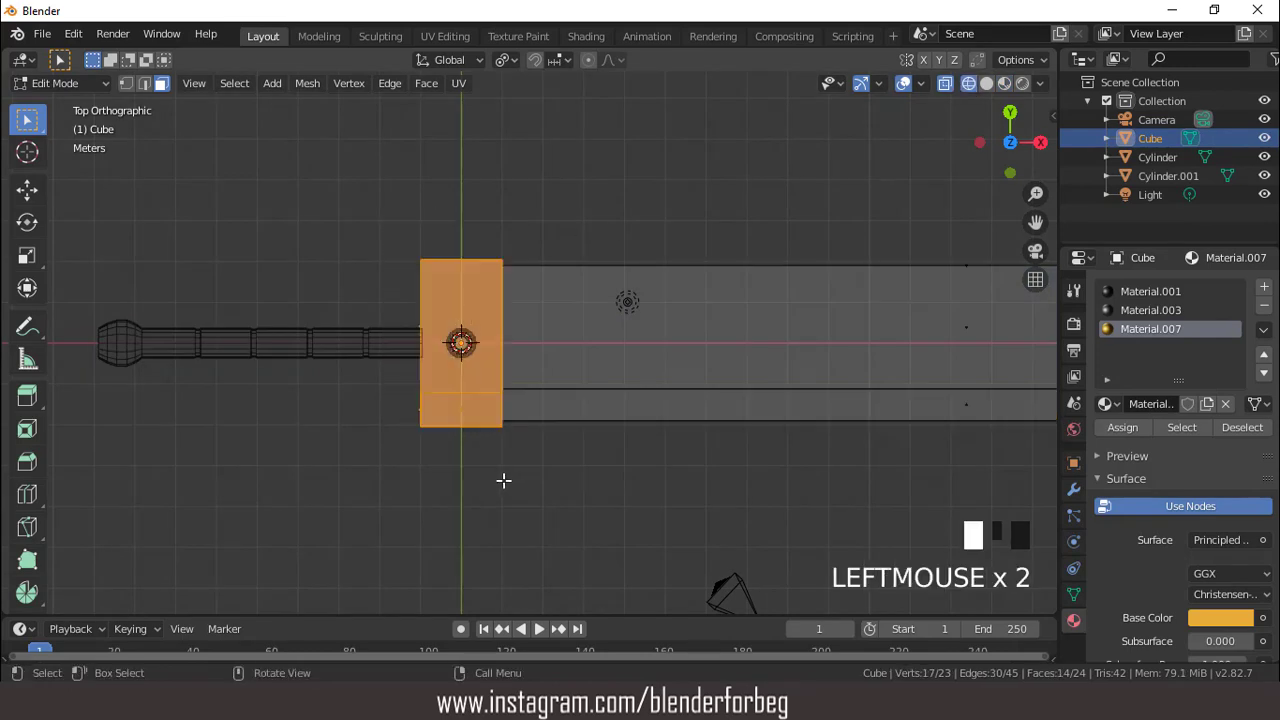
click(987, 83)
click(1130, 428)
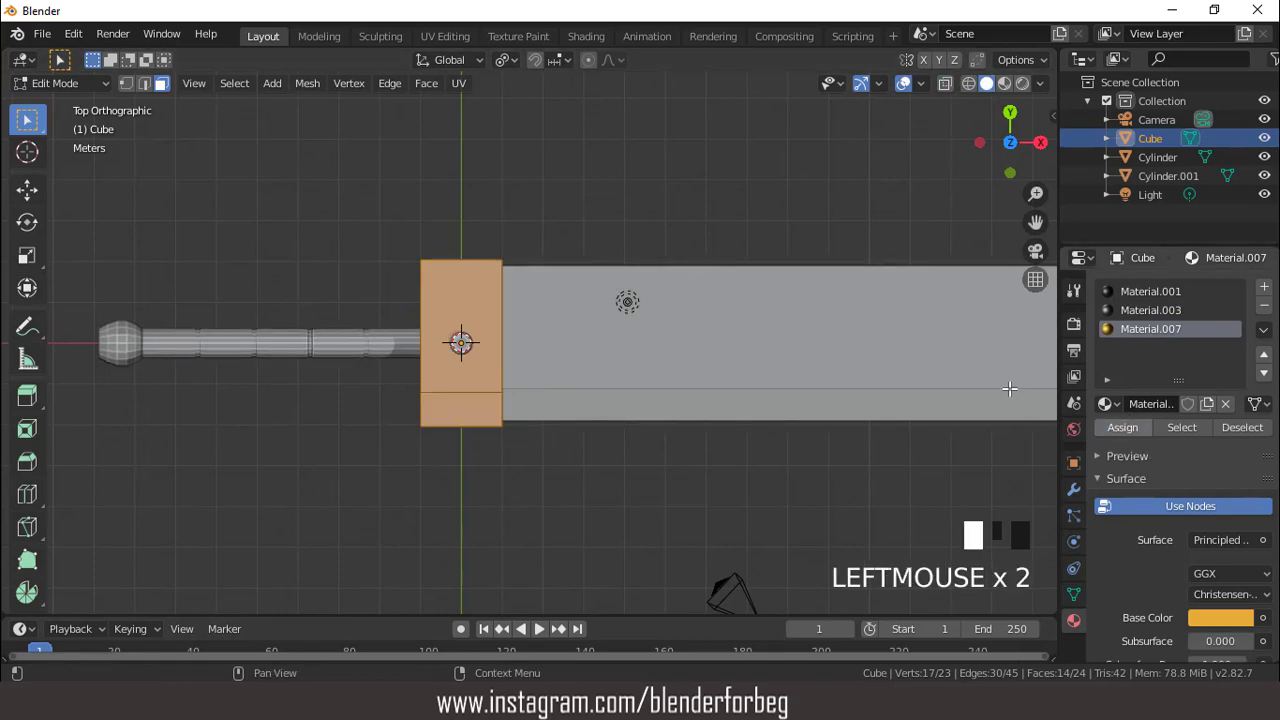
click(1004, 83)
scroll(740, 270, down, 3)
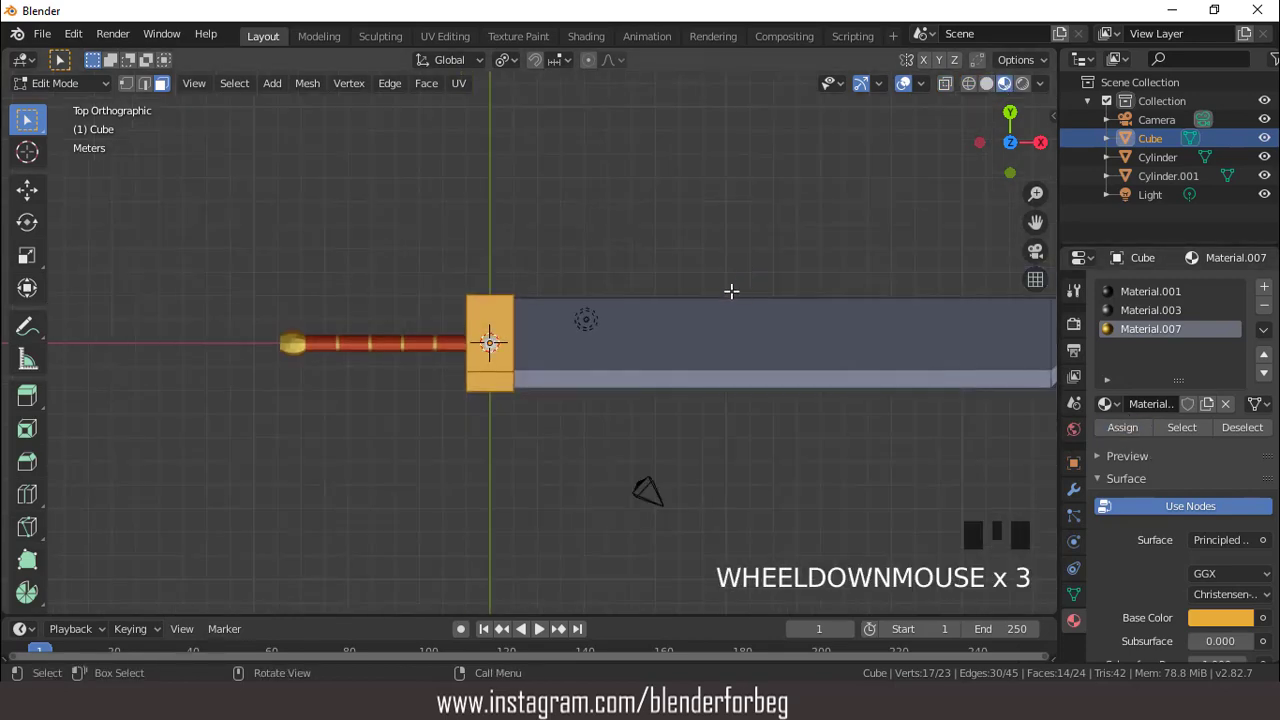
Return to Object Mode and check the golden guard from the handle side, toggling the viewport overlays off and on
mouse_move(731, 289)
middle_down()
mouse_move(574, 157)
mouse_move(681, 169)
middle_up()
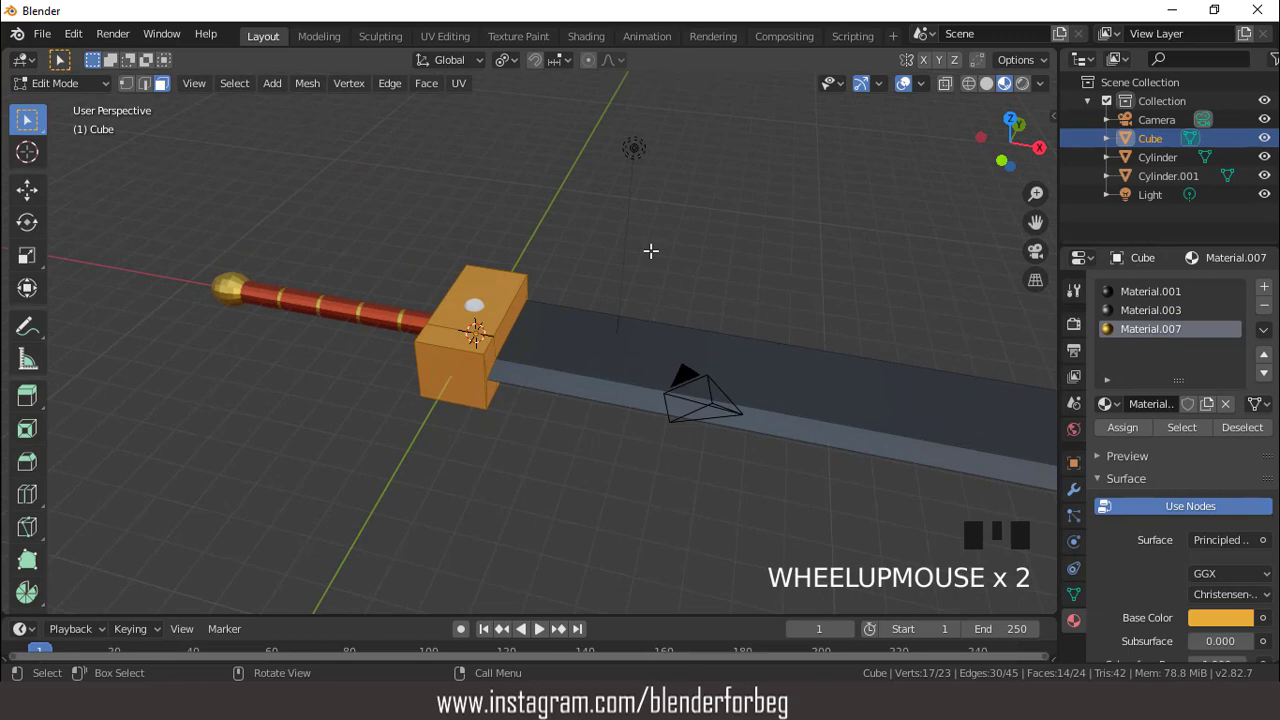
key(Tab)
click(902, 84)
click(902, 84)
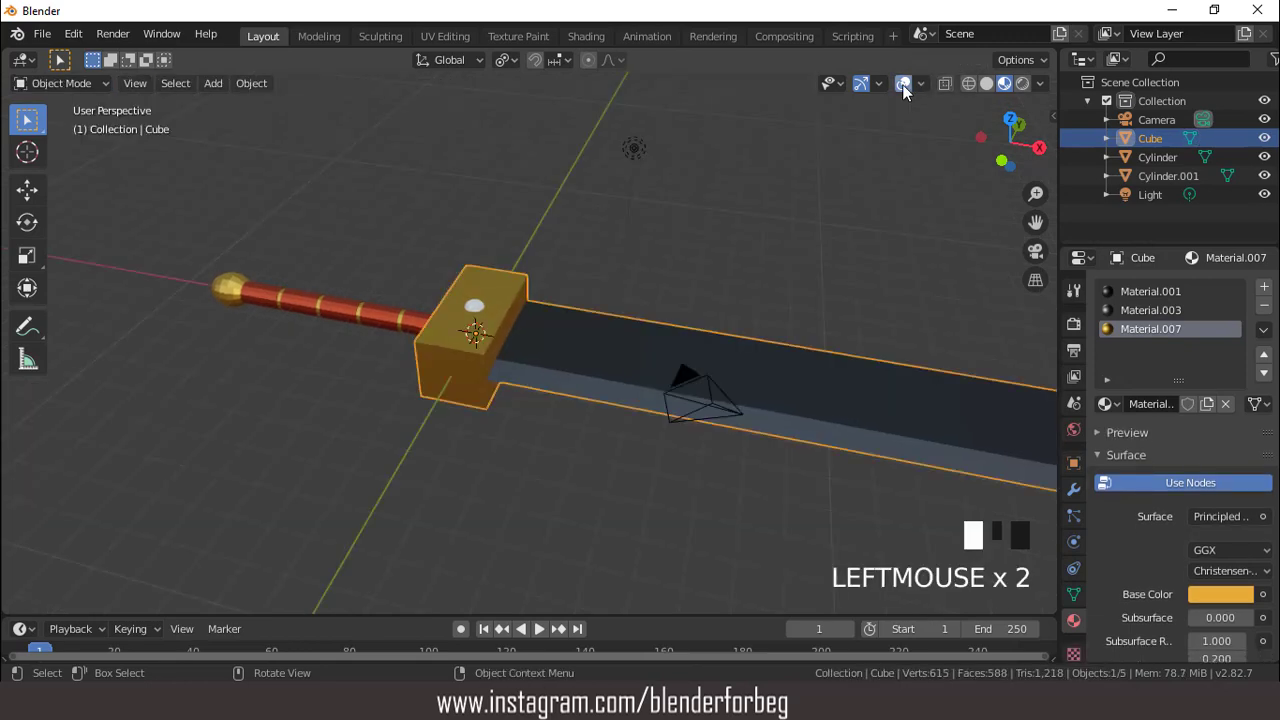
middle_drag(640, 279, 564, 312)
scroll(563, 318, up, 3)
click(559, 330)
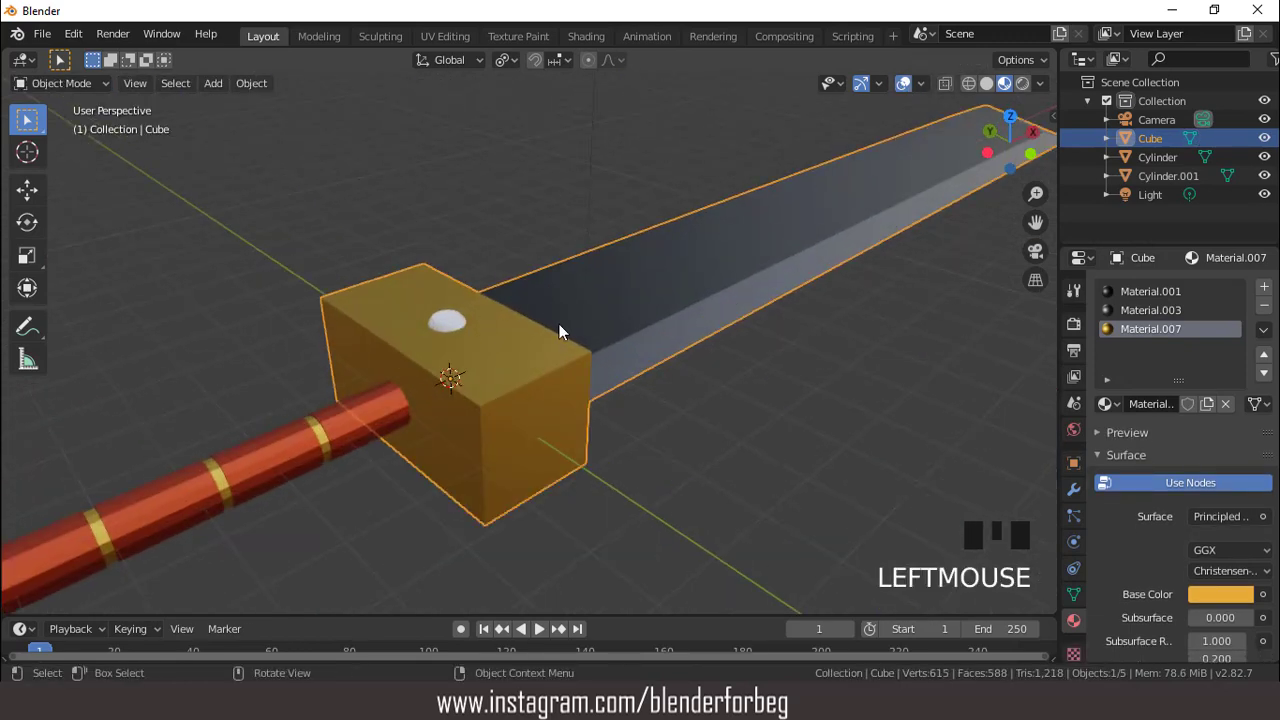
Give the round stud on the guard a new material with a yellow base color: hue 0.168, saturation 0.705, value 0.840
click(460, 322)
scroll(543, 319, down, 3)
click(472, 337)
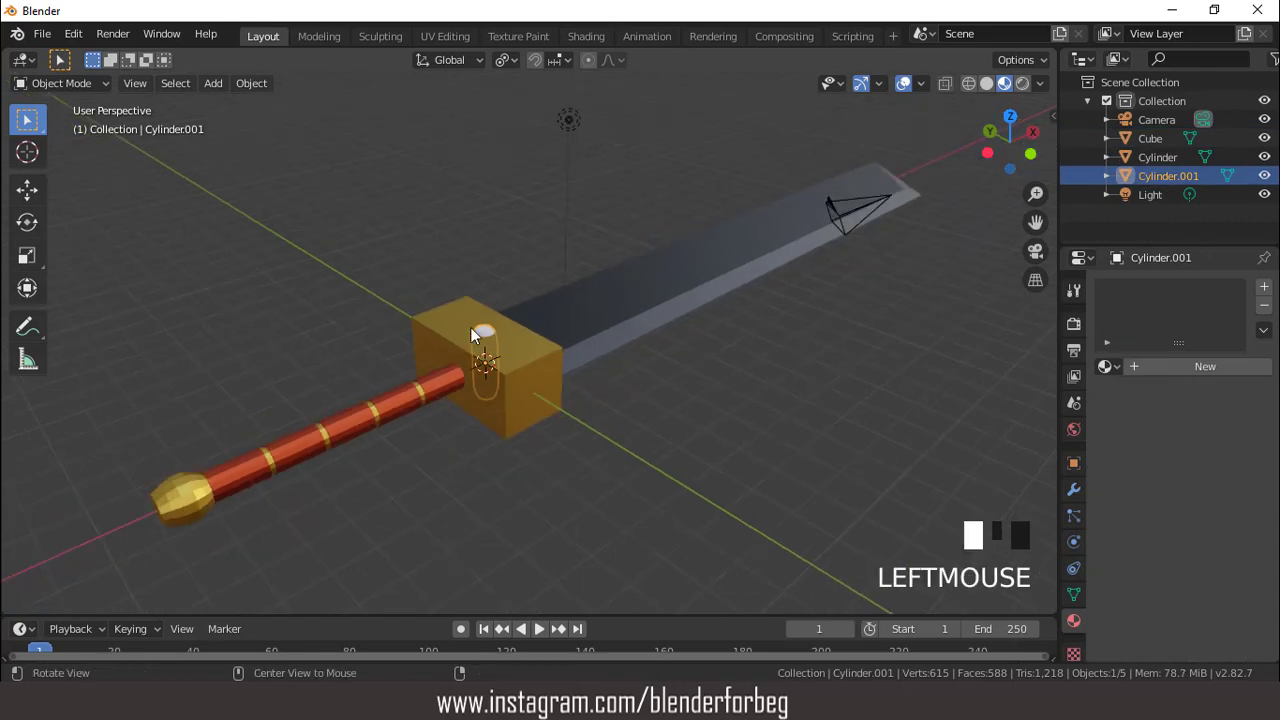
click(1190, 365)
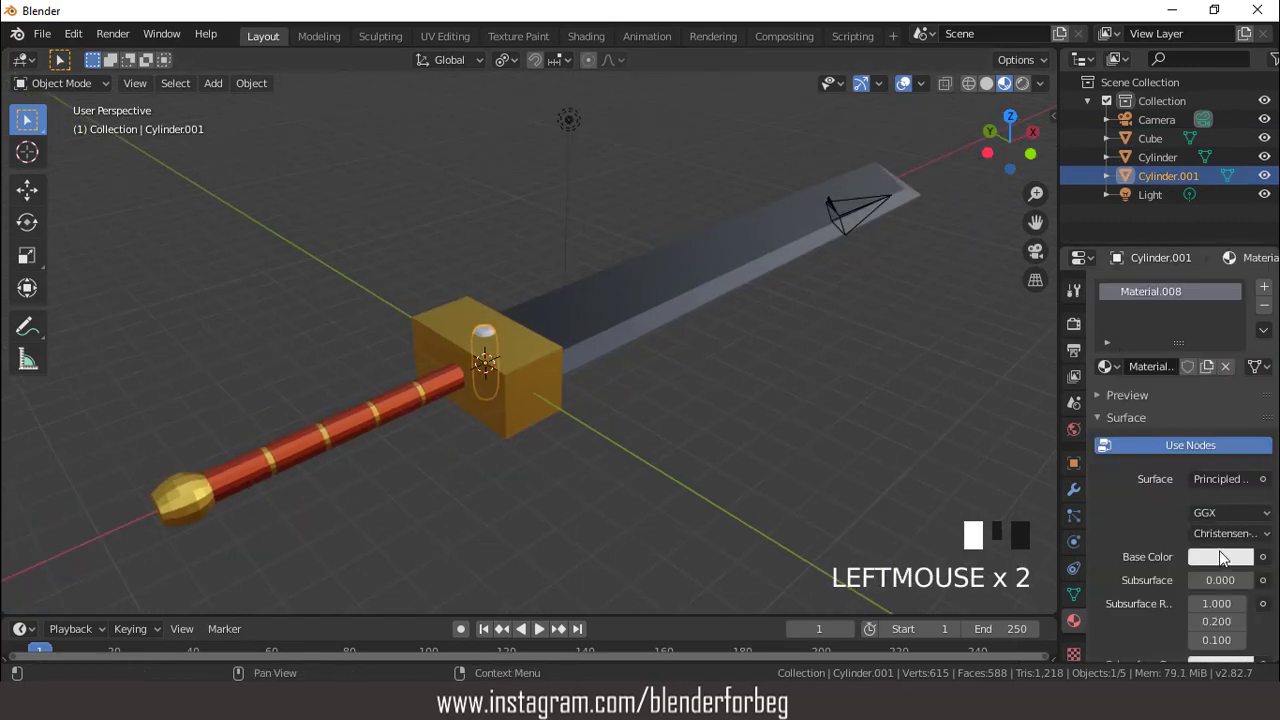
click(1218, 556)
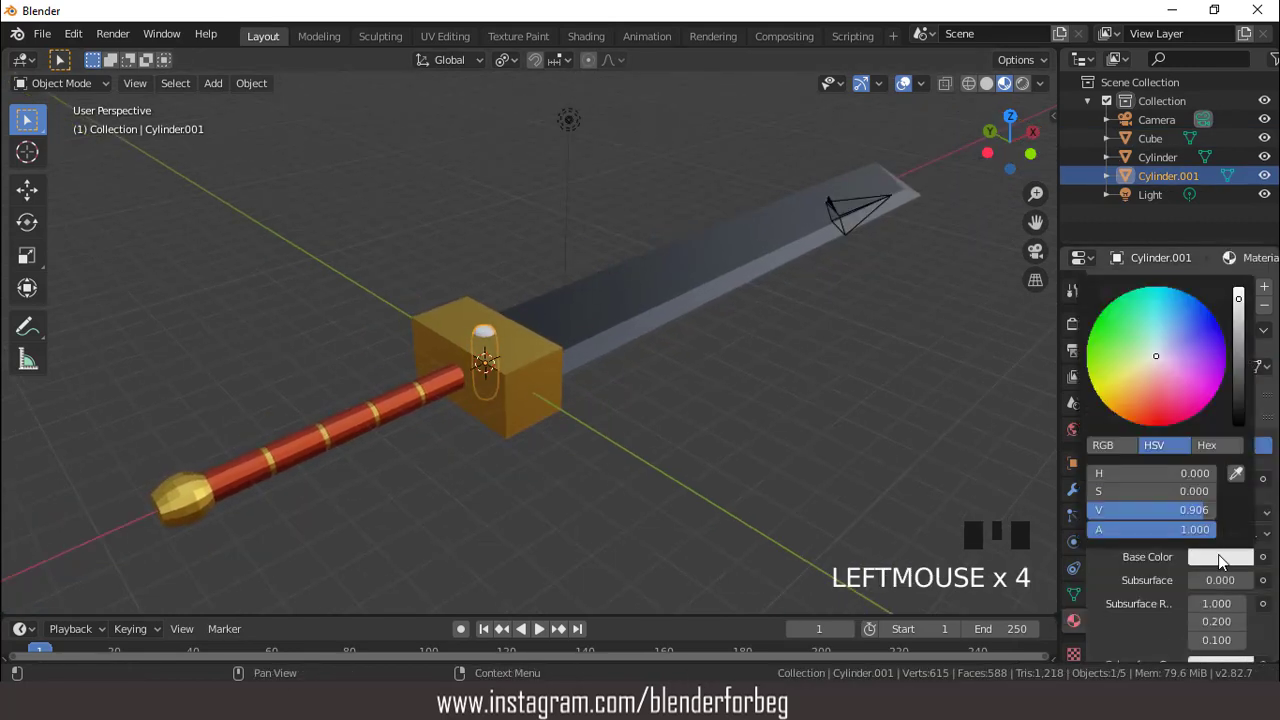
drag(1117, 387, 1113, 380)
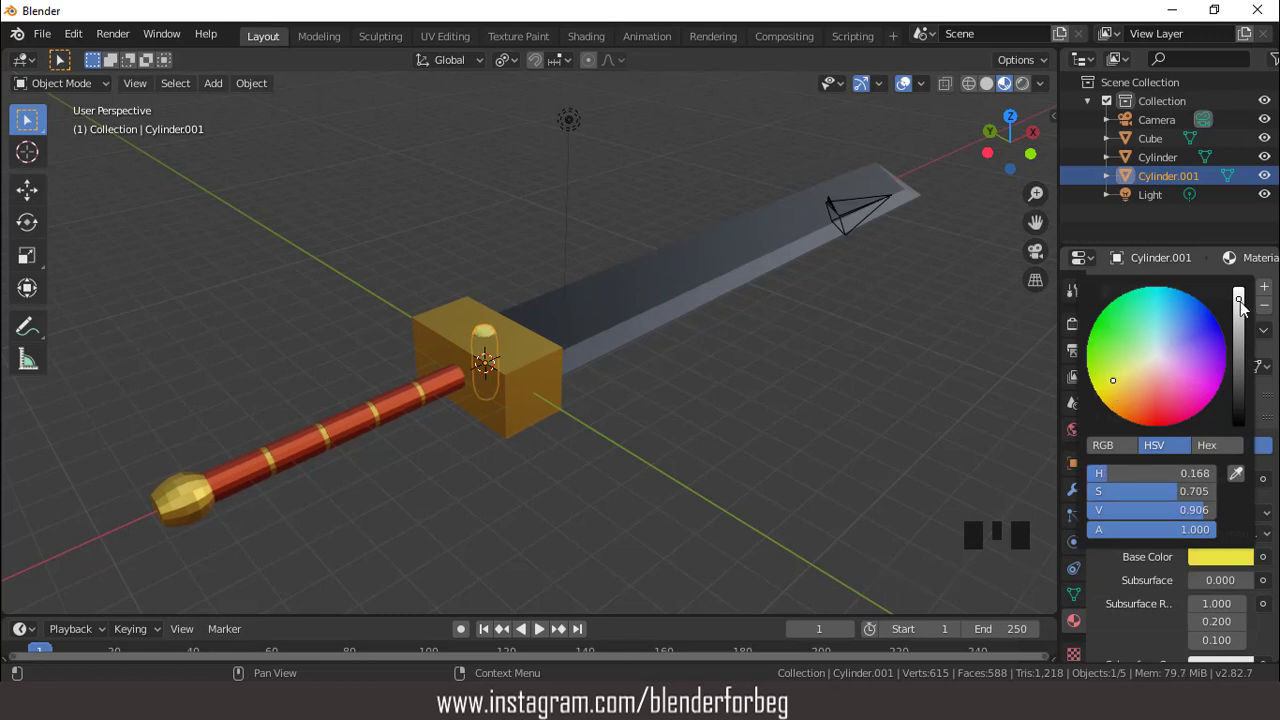
drag(1239, 299, 1239, 308)
Hide the viewport overlays and shift the stud's base color to yellow-green, about hue 0.219 and saturation 0.816
click(903, 83)
middle_drag(590, 310, 640, 386)
scroll(560, 357, up, 4)
middle_drag(560, 357, 592, 294)
click(1230, 566)
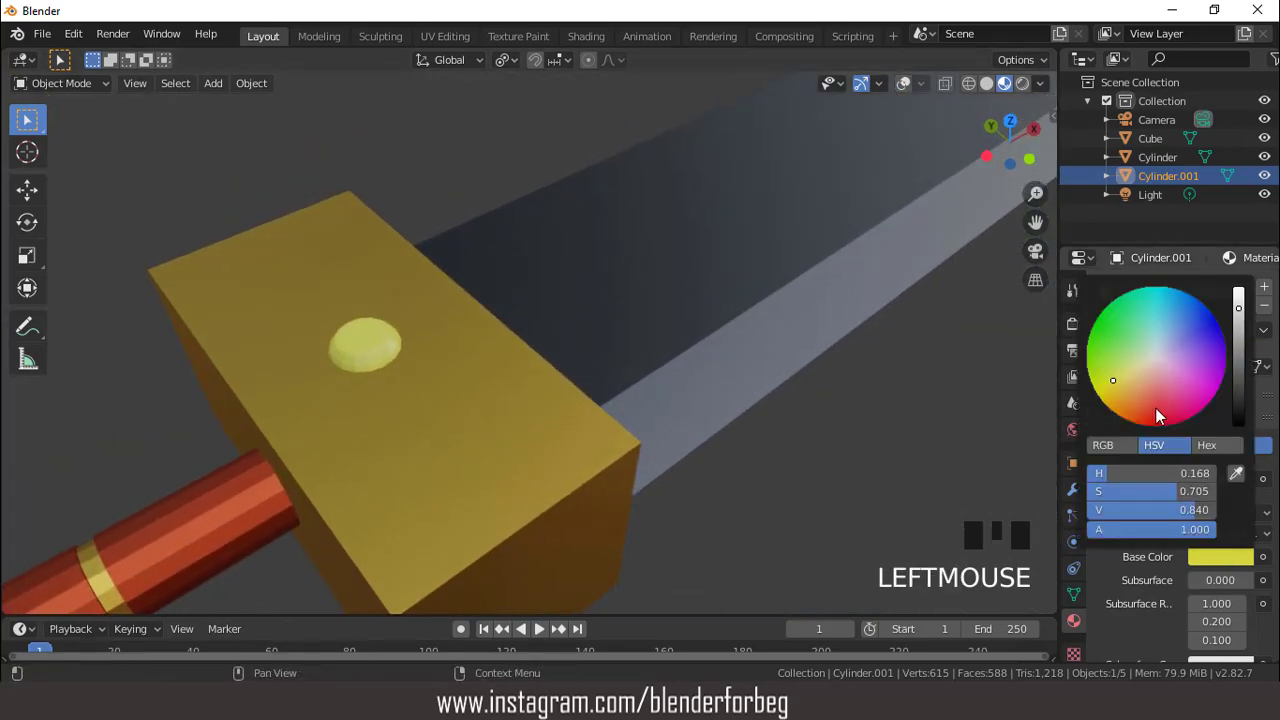
drag(1111, 376, 1100, 367)
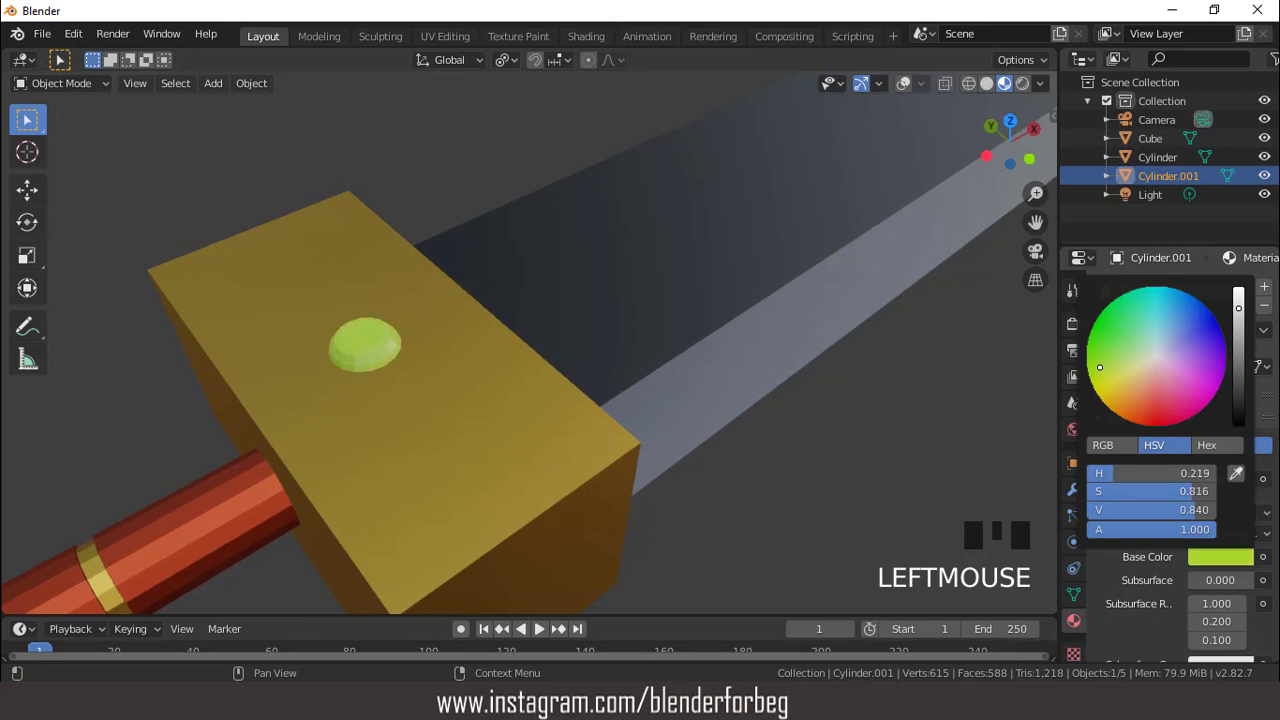
Shift the base color of the guard's golden Material.007 to a deeper orange
click(506, 415)
scroll(506, 423, down, 2)
scroll(273, 500, down, 3)
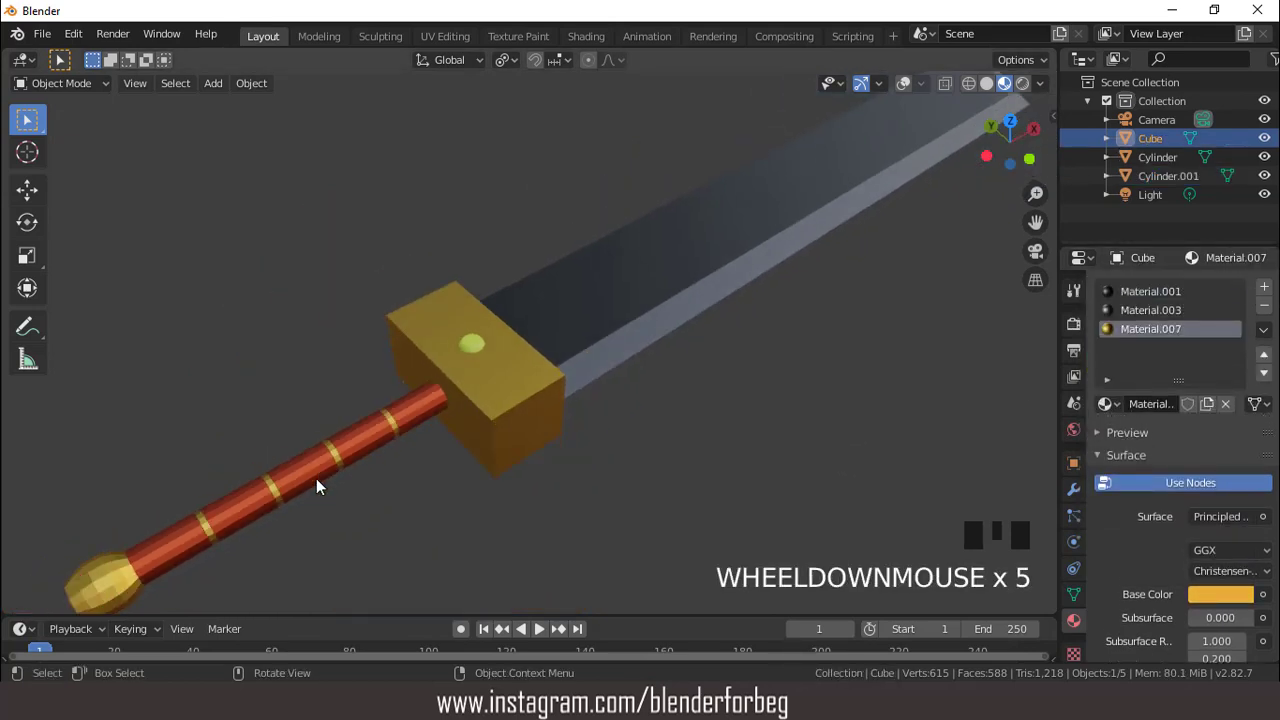
click(1220, 594)
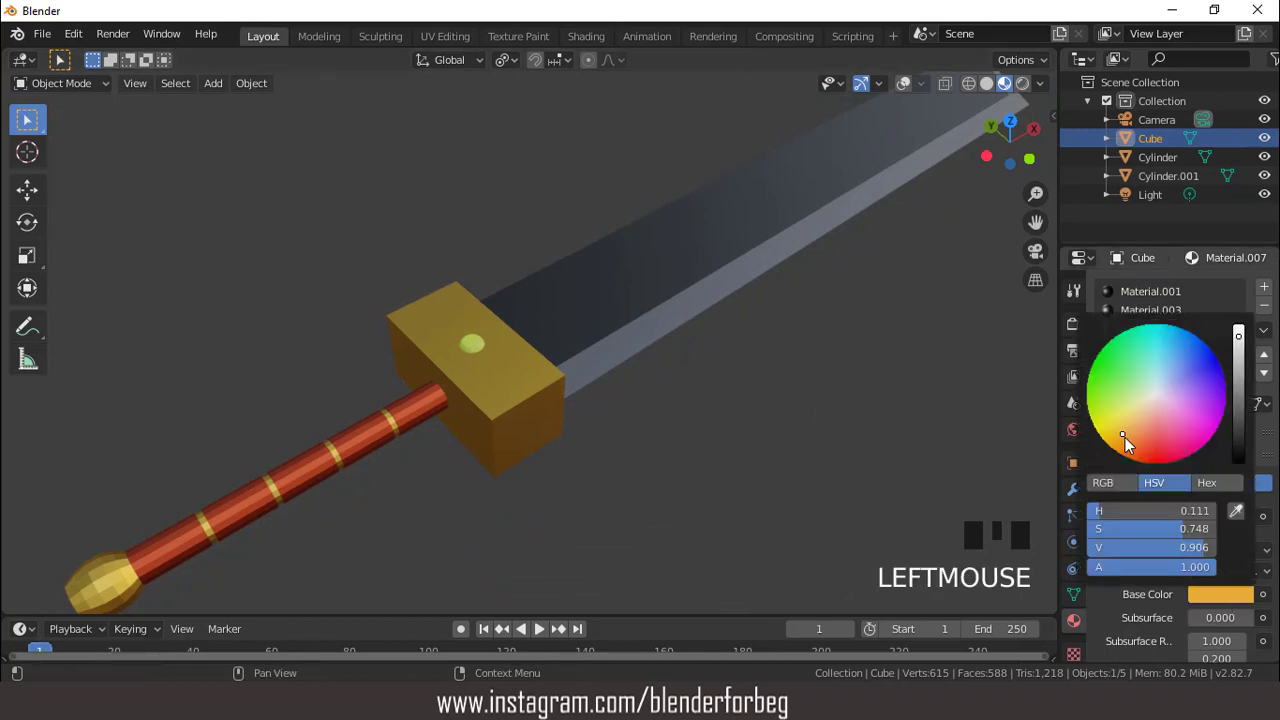
drag(1123, 433, 1121, 446)
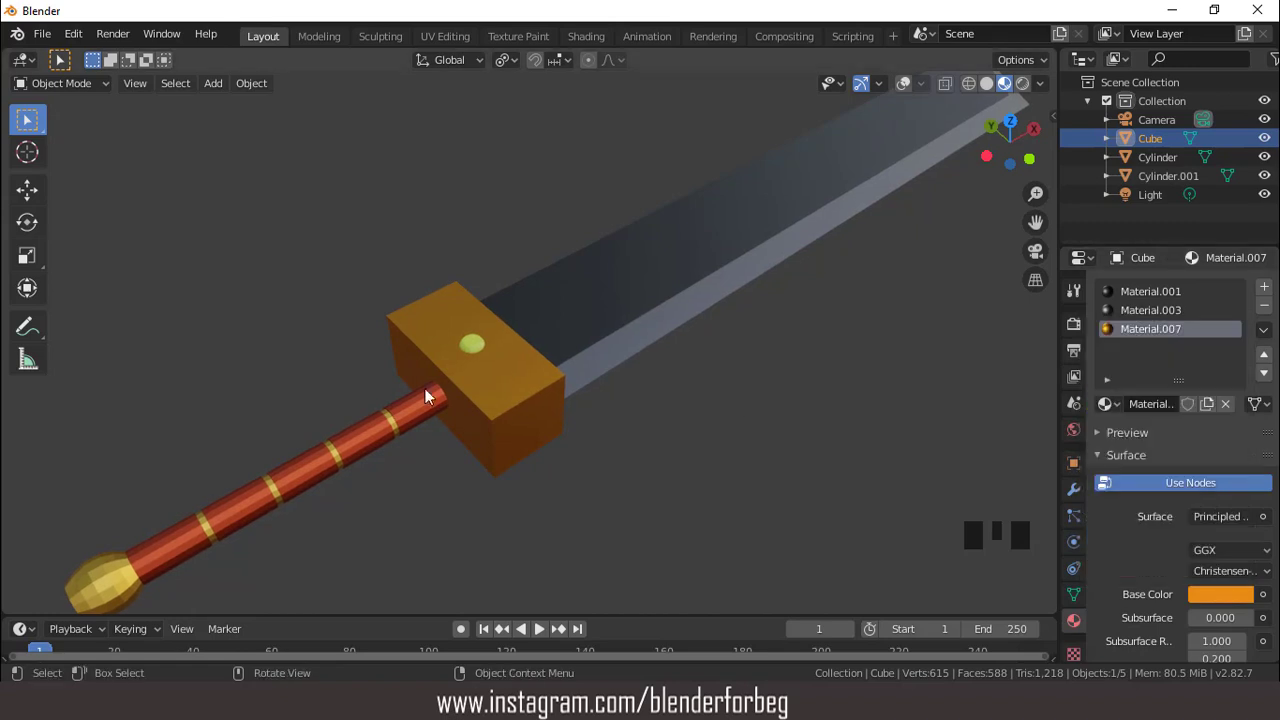
Replace Material.005 in the handle's second slot with an independent copy of the orange-gold Material.007
middle_drag(438, 348, 358, 411)
click(225, 547)
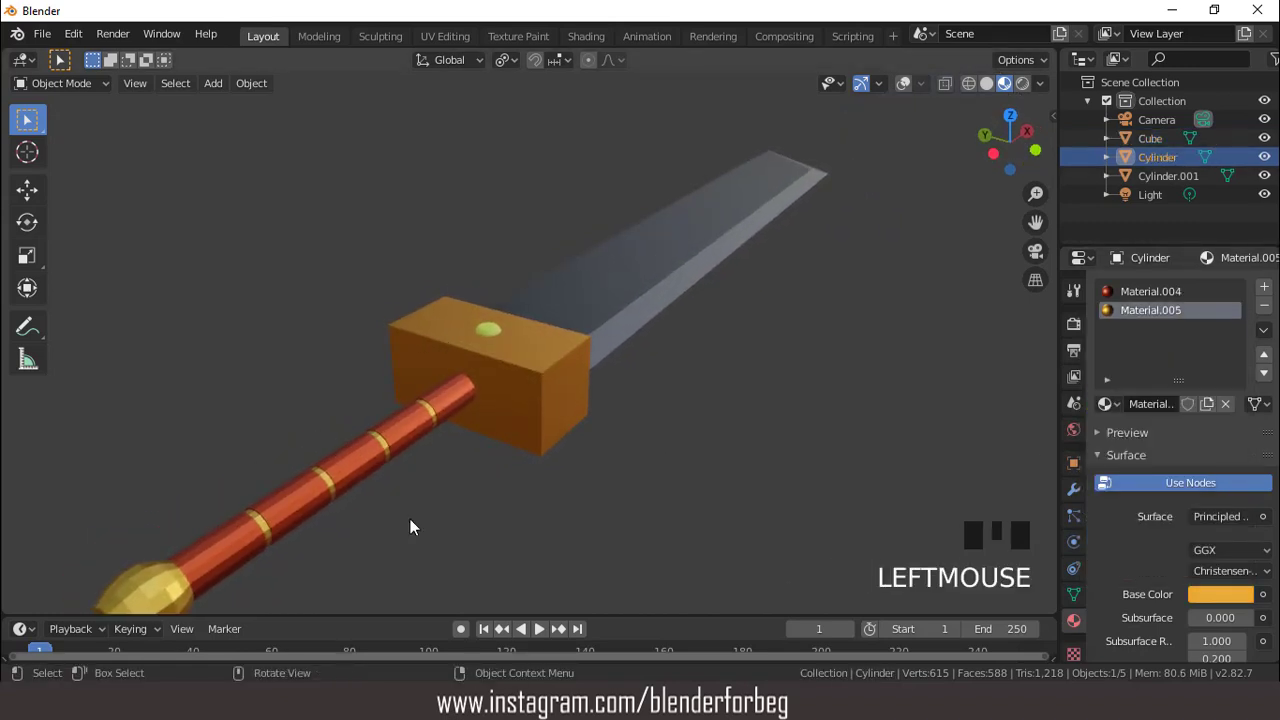
click(1108, 404)
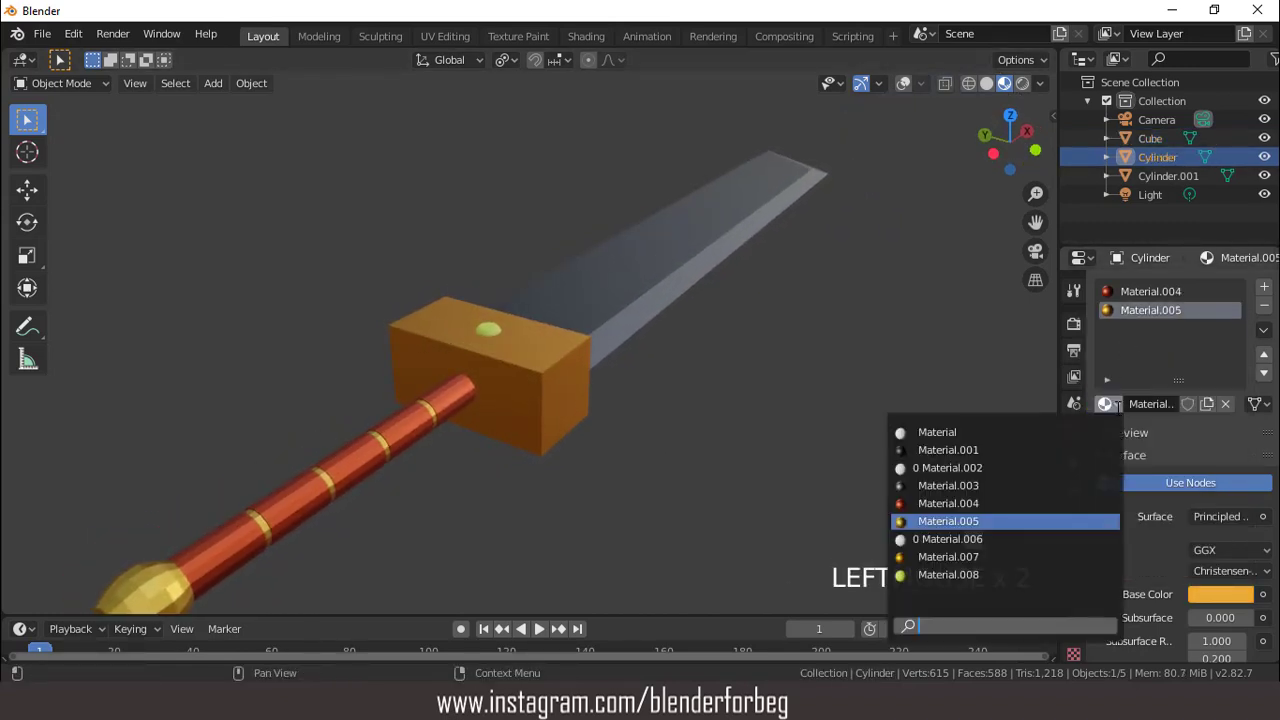
click(958, 556)
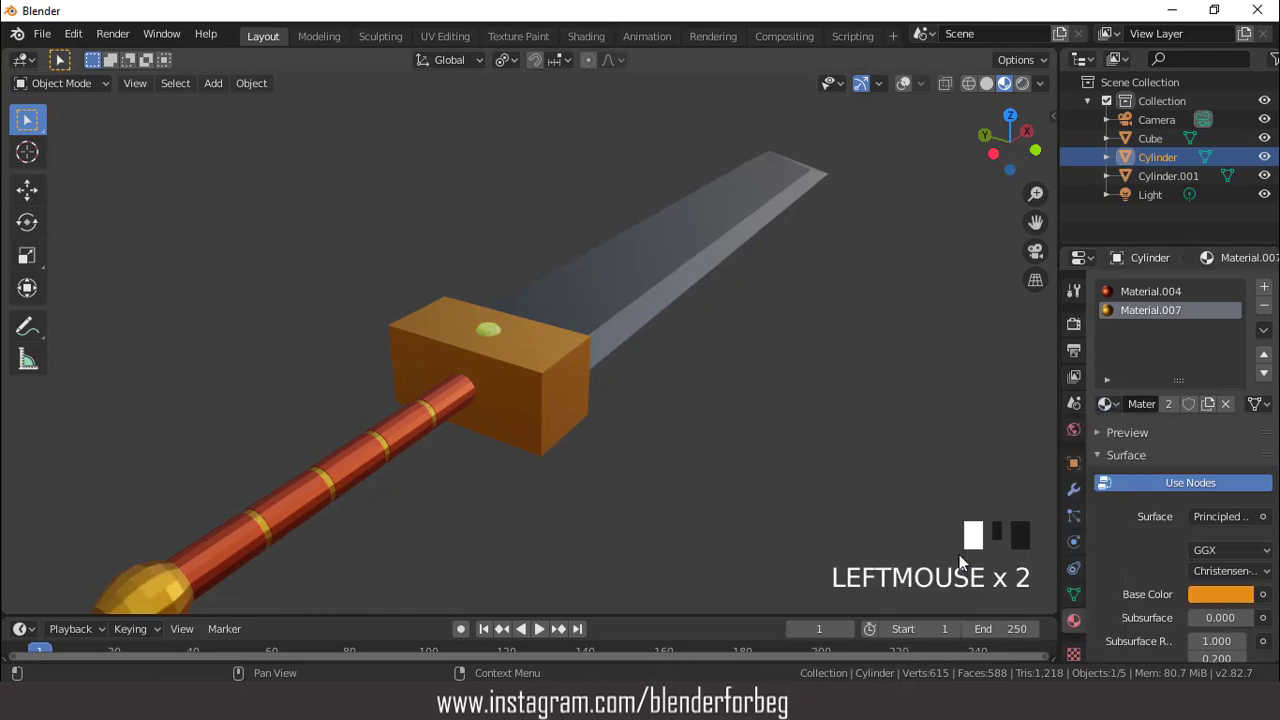
click(1168, 404)
Examine the recolored handle rings and knob up close and the whole sword from both sides
middle_drag(471, 429, 395, 460)
scroll(538, 399, up, 6)
scroll(540, 399, down, 5)
scroll(577, 362, down, 4)
middle_drag(577, 362, 680, 400)
scroll(618, 383, down, 4)
scroll(618, 383, up, 4)
middle_drag(615, 374, 763, 438)
click(763, 437)
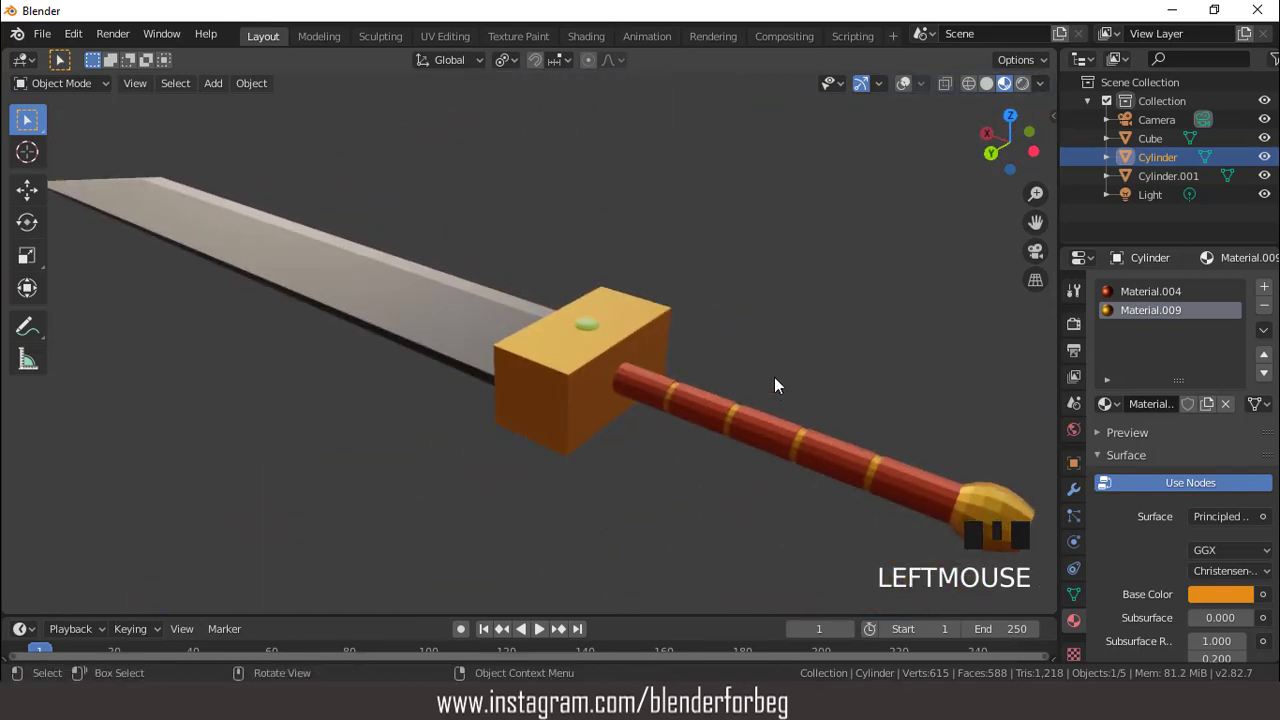
Restore the viewport overlays and shade the handle smooth
click(902, 85)
right_click(809, 156)
click(812, 161)
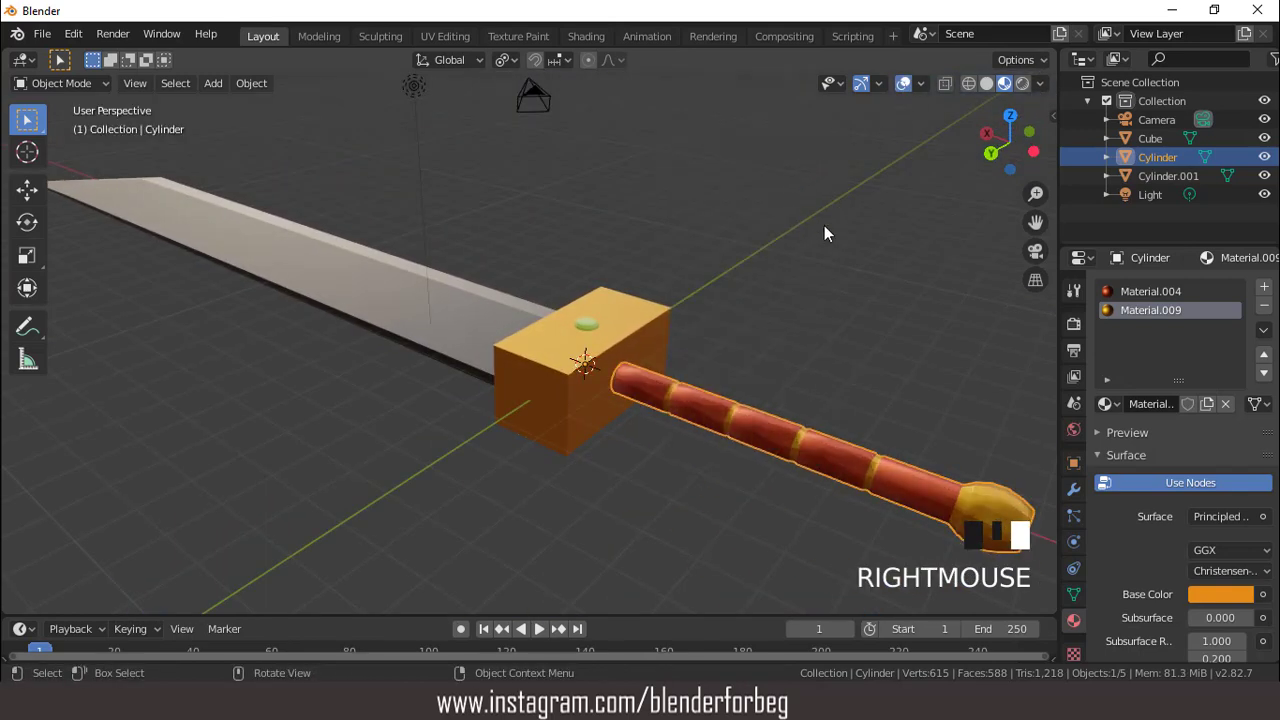
Enable Auto Smooth in the normals settings of the handle's mesh
middle_drag(824, 226, 760, 290)
click(1073, 594)
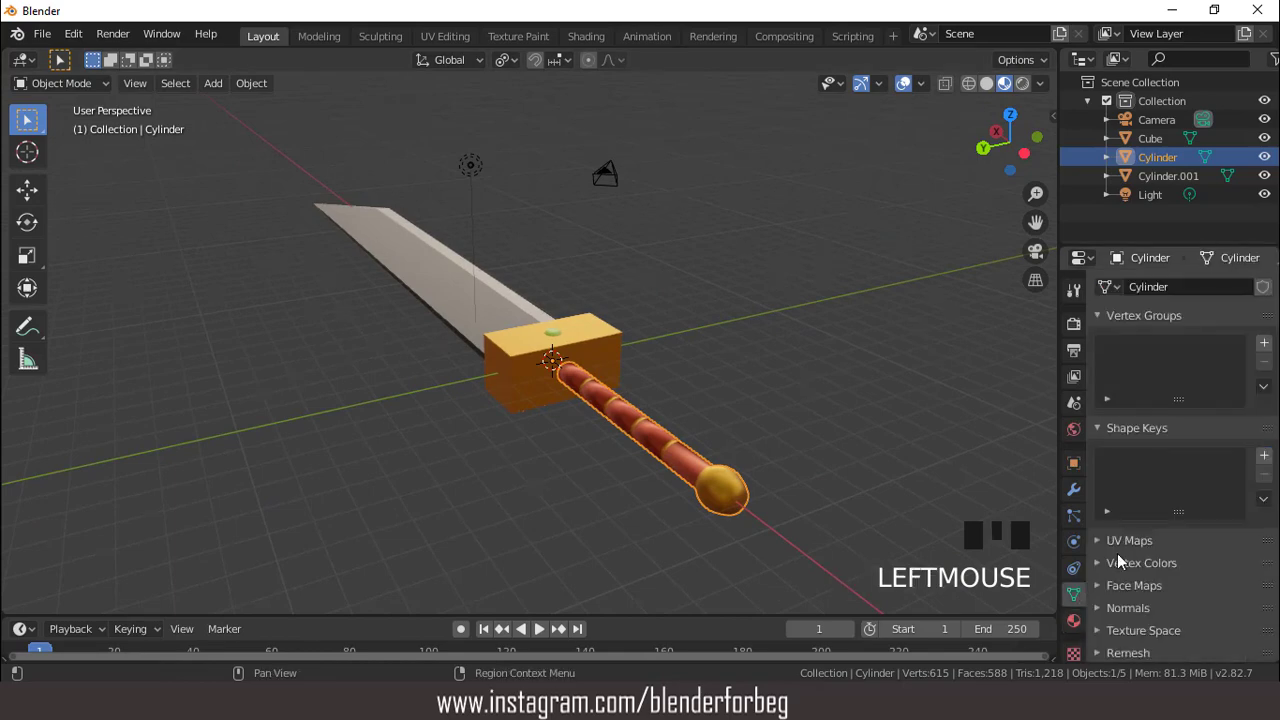
scroll(1117, 553, down, 3)
click(1106, 563)
click(1127, 585)
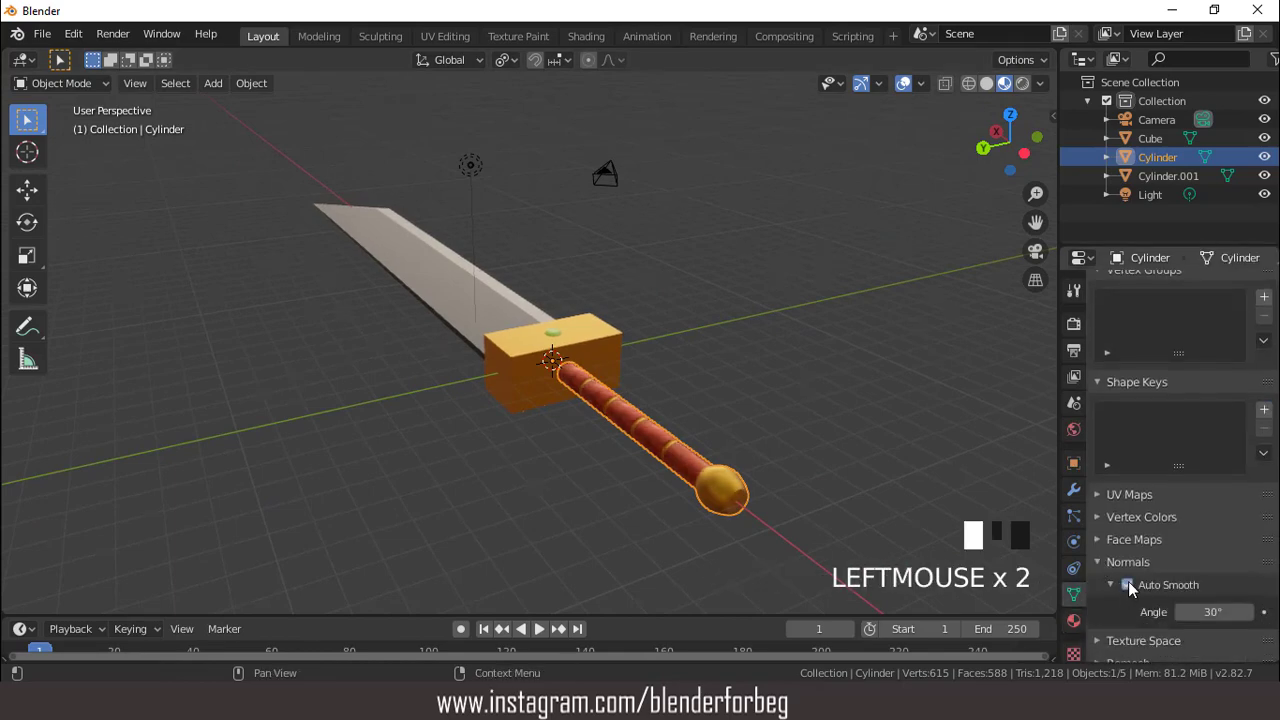
Hide the viewport overlays and inspect the smoothed handle, the guard and the blade from several angles
middle_drag(788, 445, 663, 433)
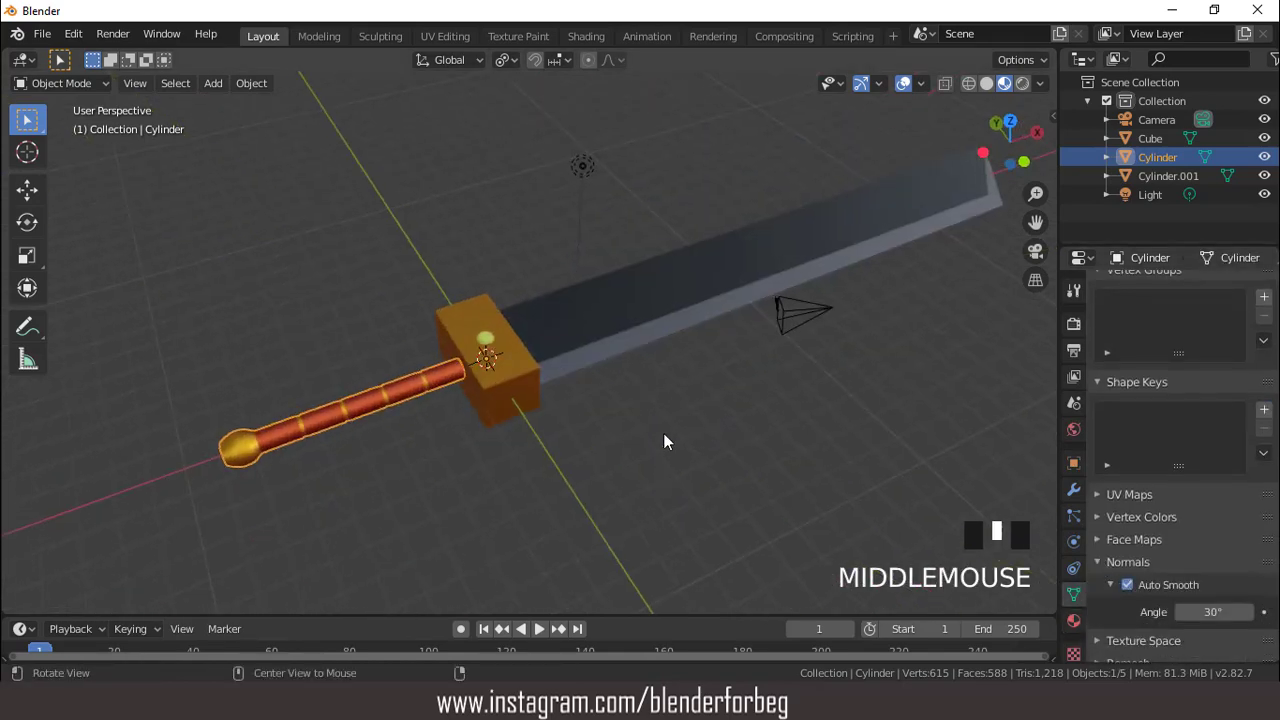
click(898, 84)
scroll(625, 336, up, 5)
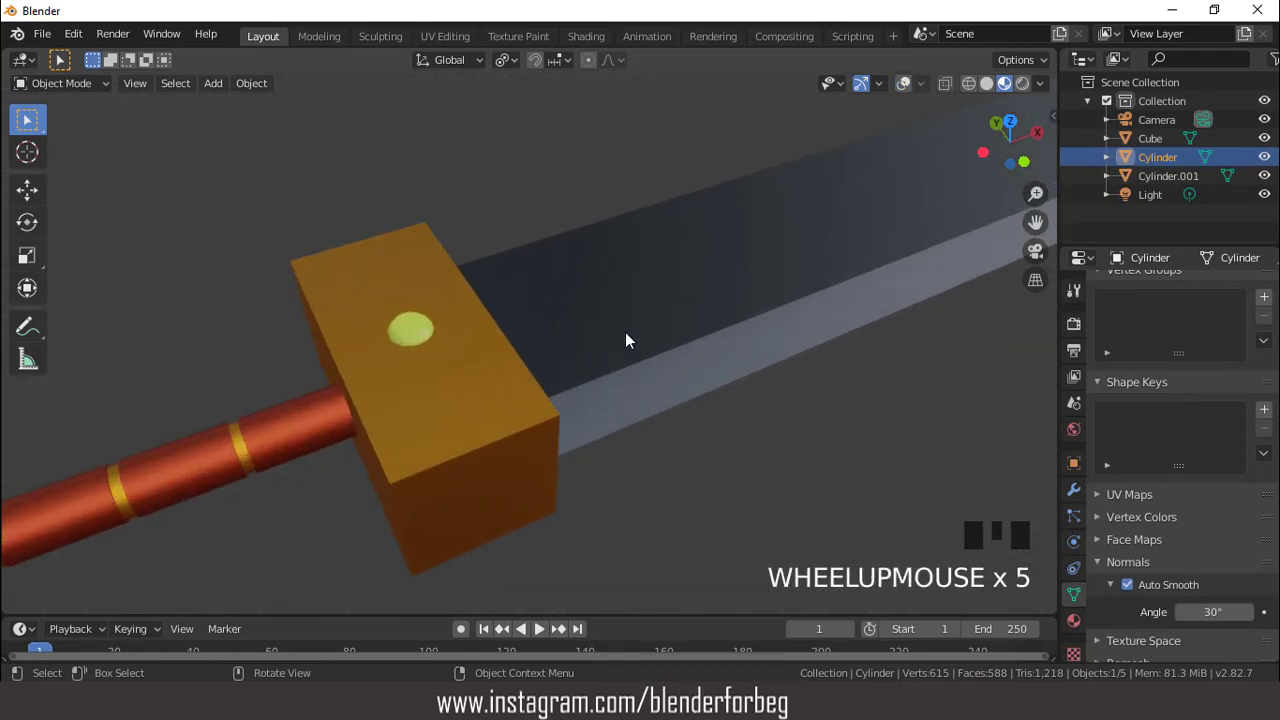
middle_drag(626, 337, 959, 317)
scroll(594, 314, down, 5)
middle_drag(594, 314, 737, 306)
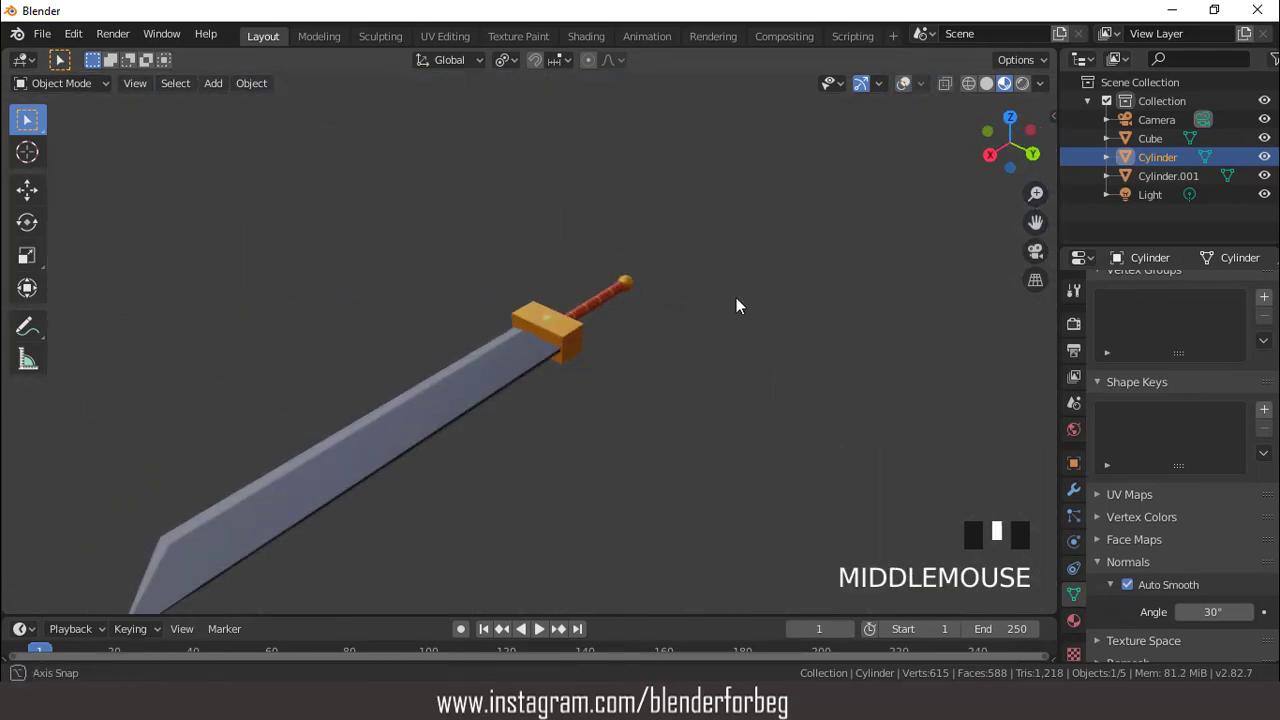
Switch the viewport to rendered shading and turn off Scene World in its lighting options
click(1024, 84)
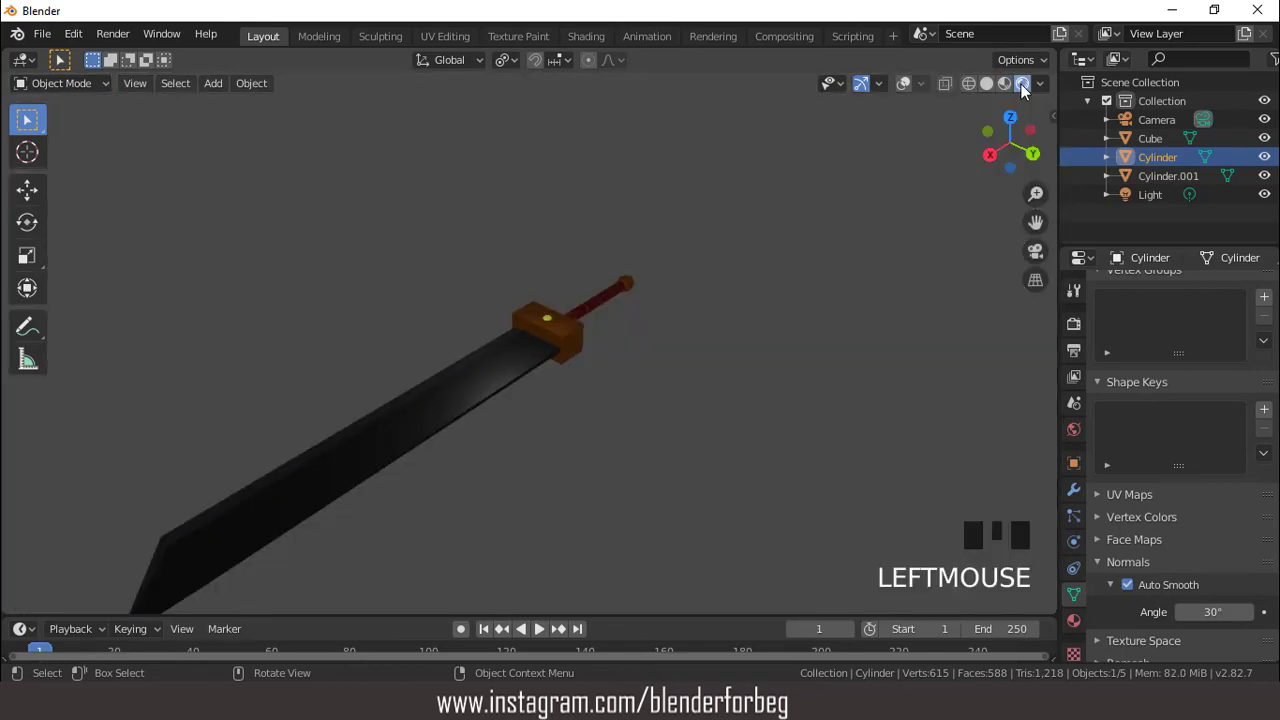
click(1042, 85)
click(936, 197)
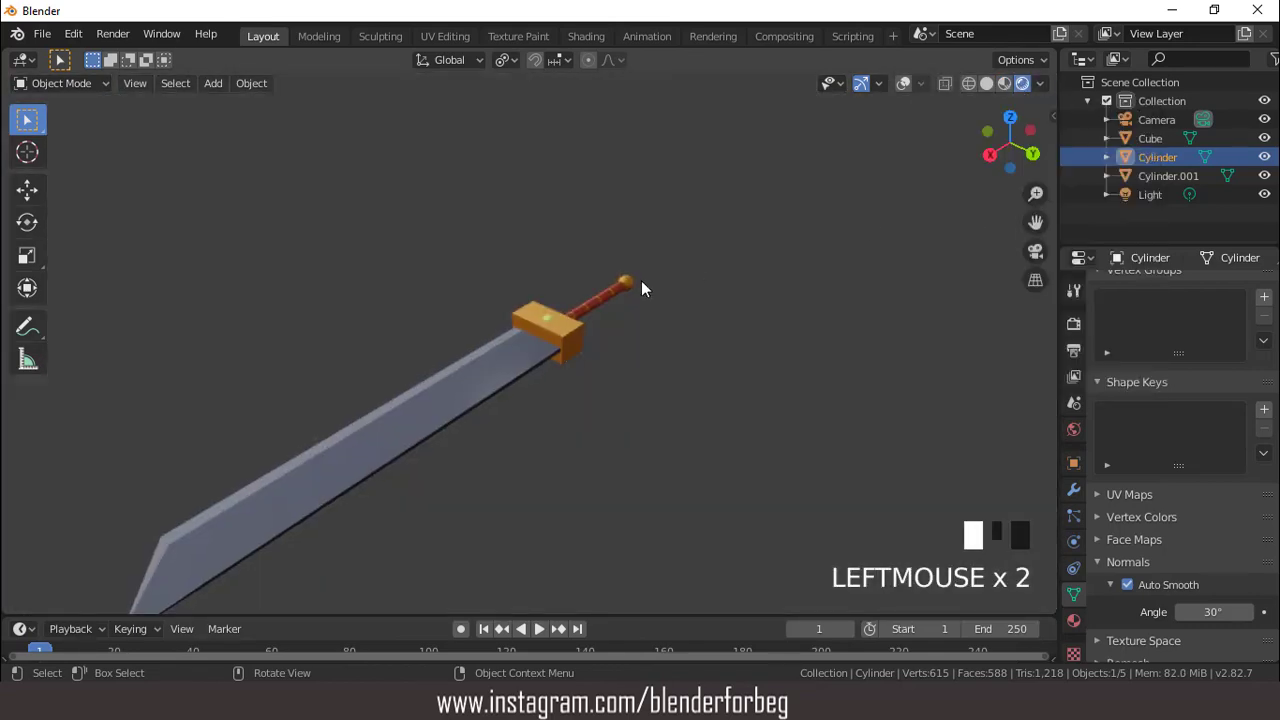
Change the rendered viewport's environment lighting to the warm-toned interior HDRI
scroll(641, 280, up, 3)
mouse_move(639, 276)
middle_down()
mouse_move(484, 304)
mouse_move(697, 375)
mouse_move(623, 280)
mouse_move(703, 240)
middle_up()
click(1040, 85)
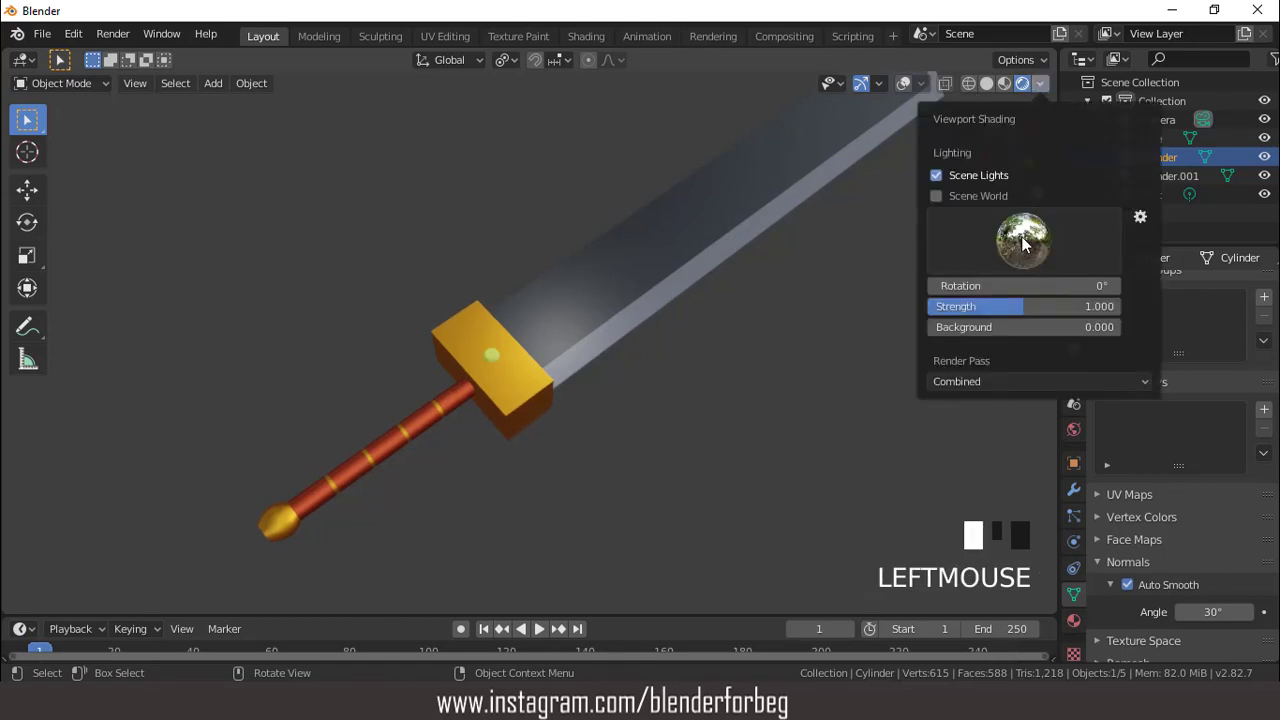
click(1024, 240)
click(745, 311)
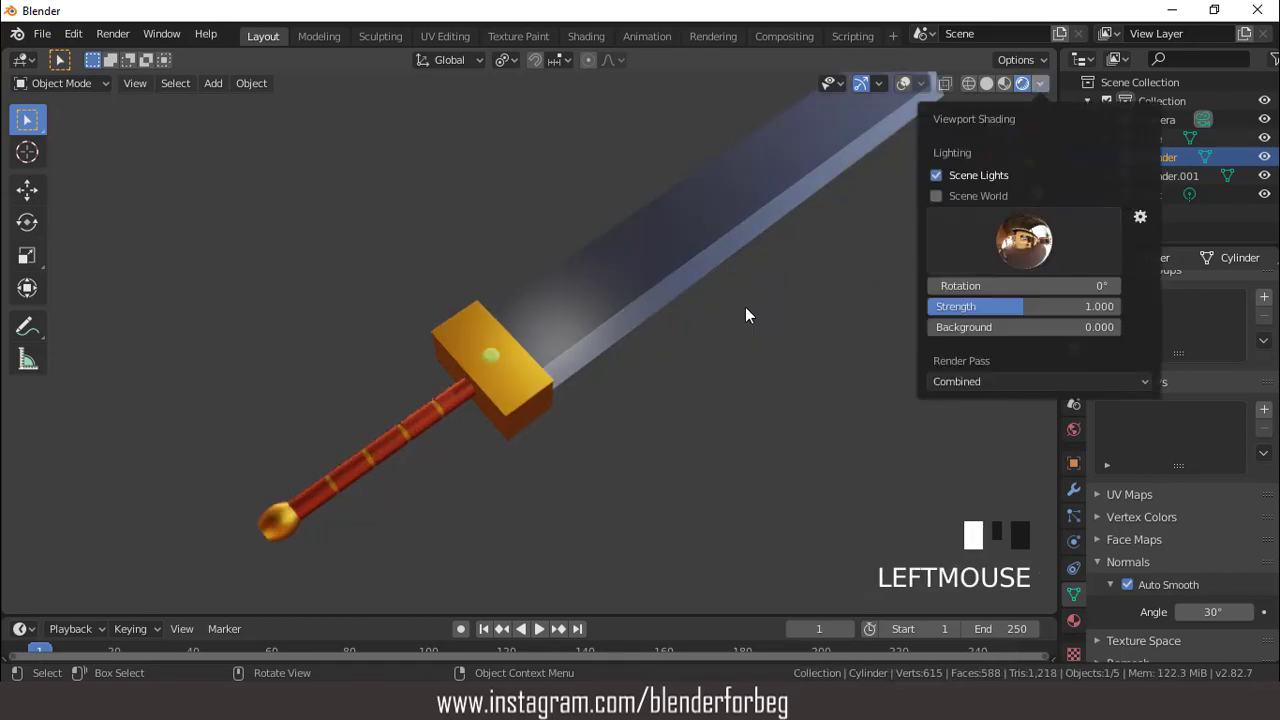
Set the base color of the stud's Material.008 to a softer yellow with hue 0.153 and saturation 0.699
scroll(561, 275, up, 9)
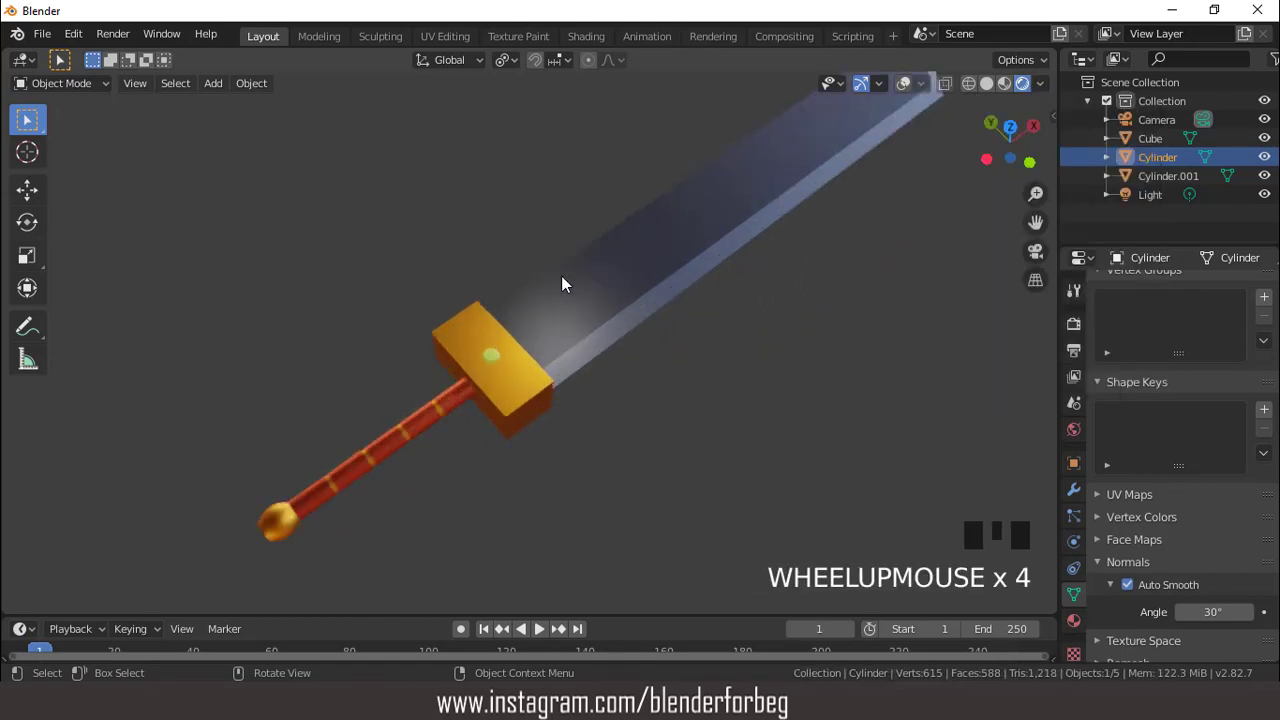
click(419, 375)
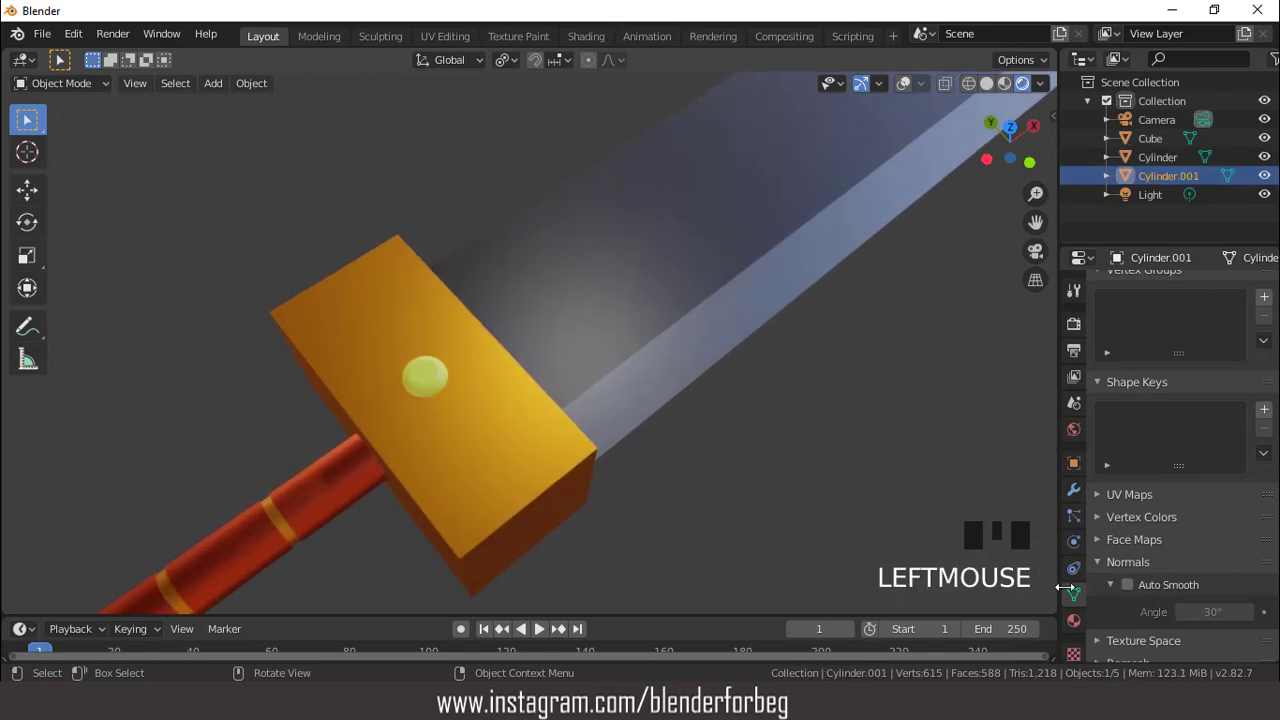
click(1073, 620)
click(1210, 556)
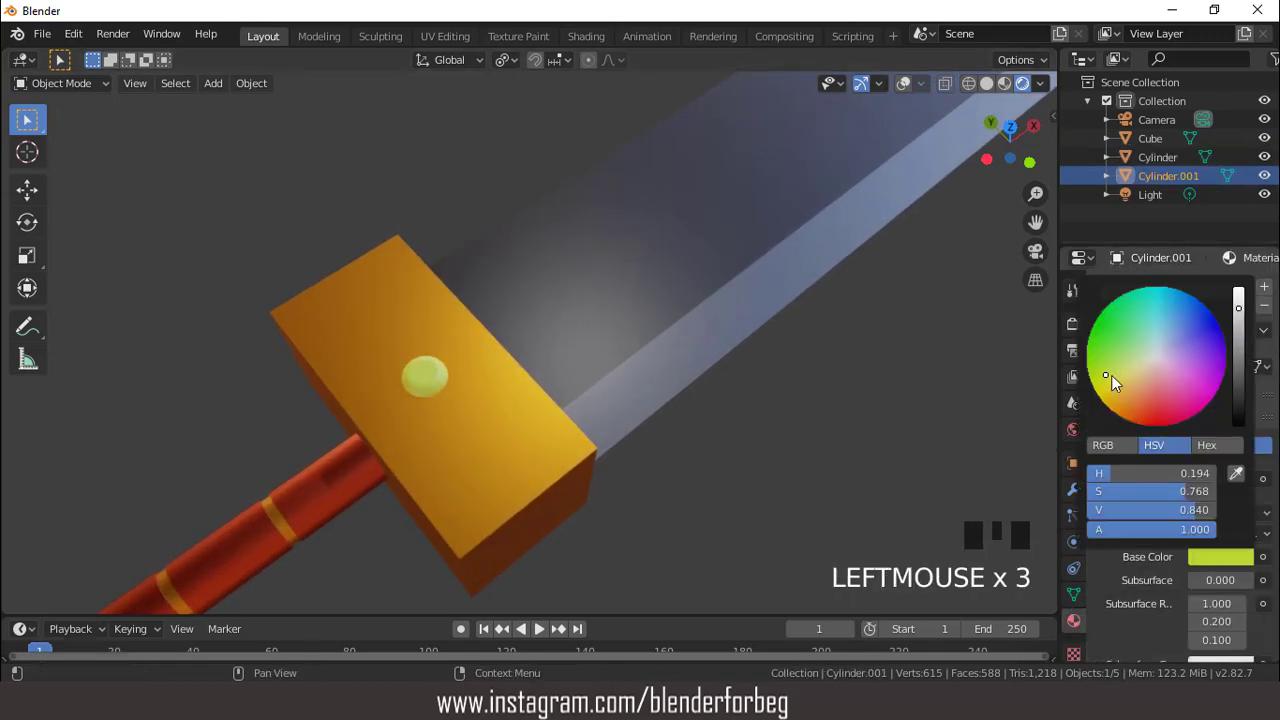
drag(1108, 376, 1116, 384)
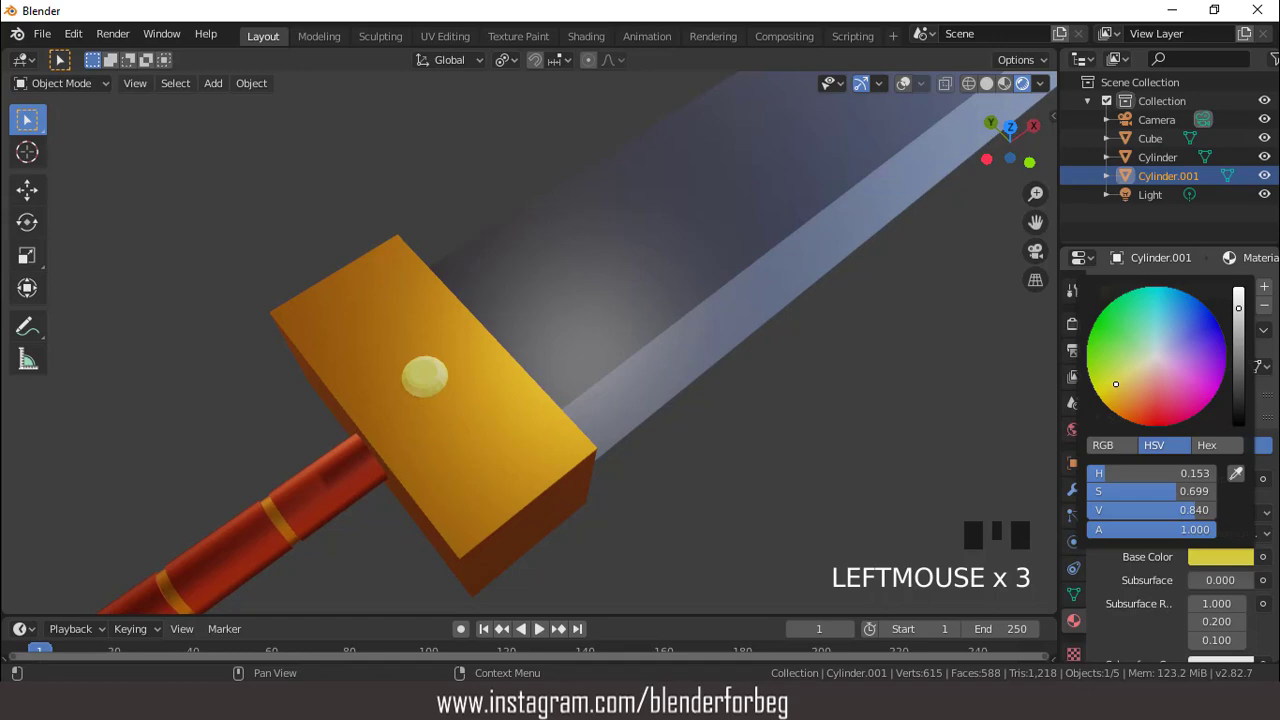
Examine the finished sword in rendered shading, both close to the guard and as a whole from different sides
scroll(627, 288, down, 6)
scroll(627, 290, up, 5)
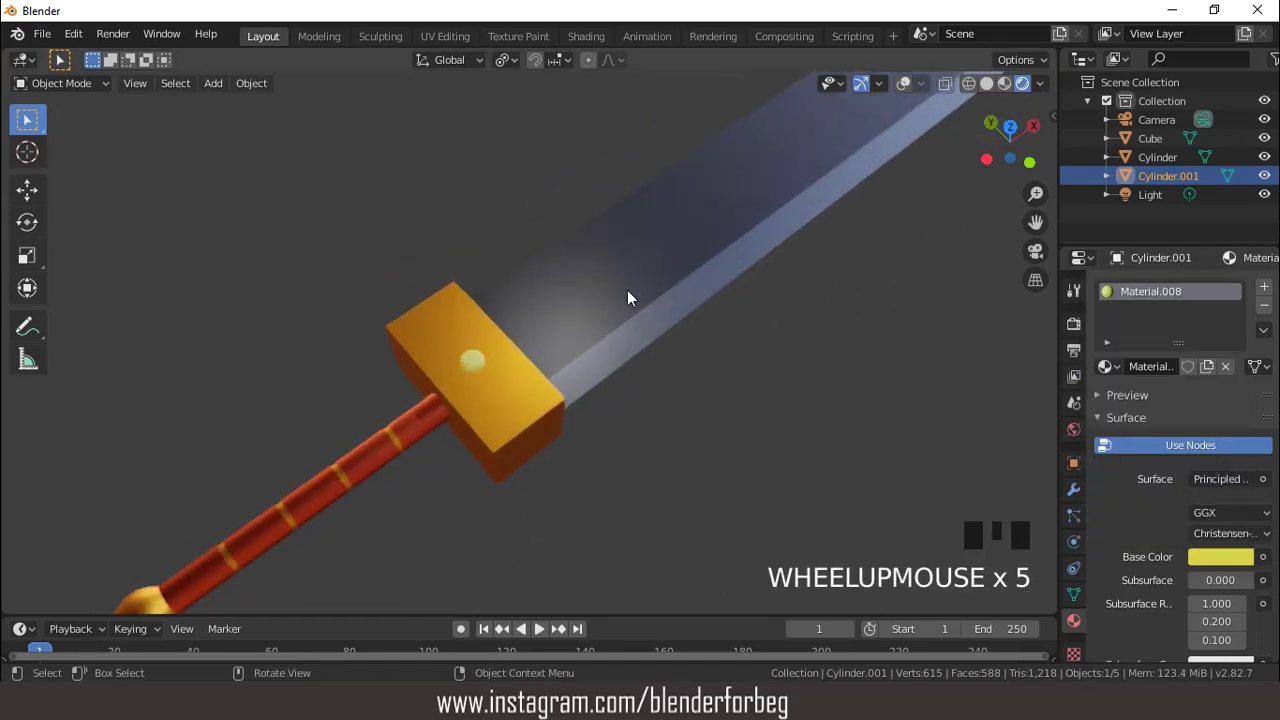
scroll(627, 292, up, 4)
middle_drag(627, 292, 491, 277)
scroll(732, 286, down, 4)
scroll(731, 285, down, 4)
scroll(564, 315, down, 4)
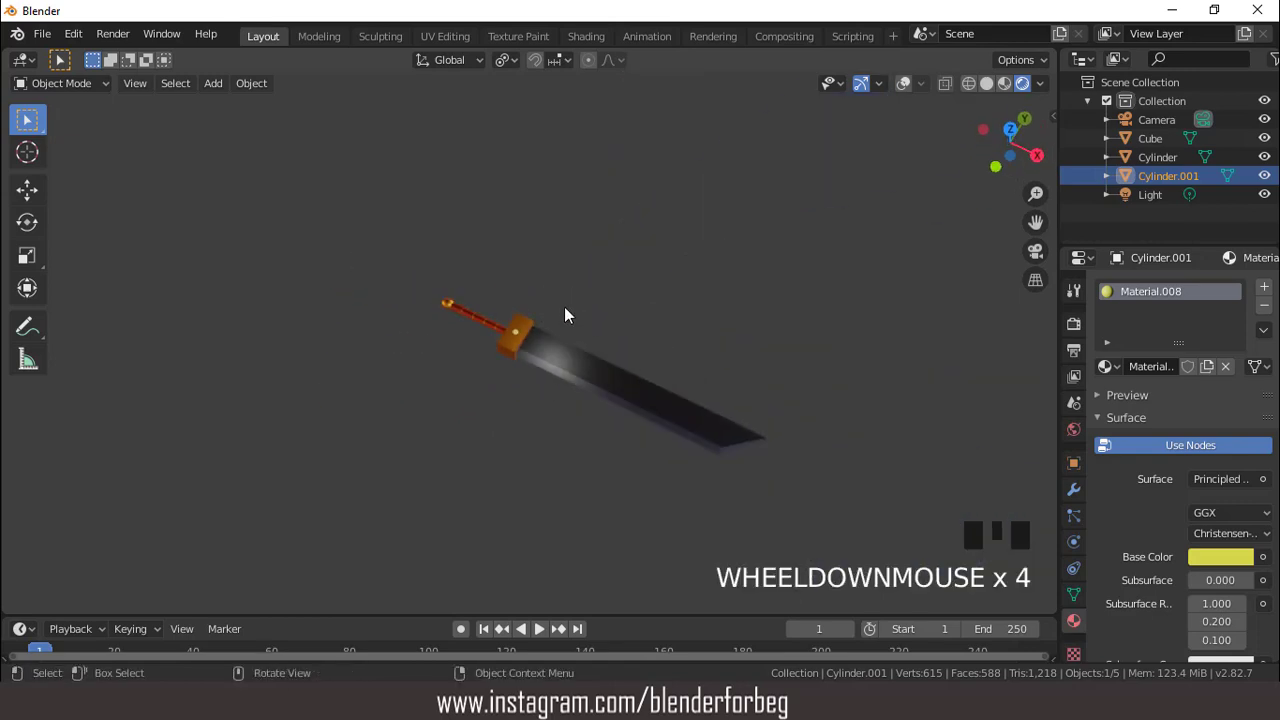
scroll(700, 285, up, 7)
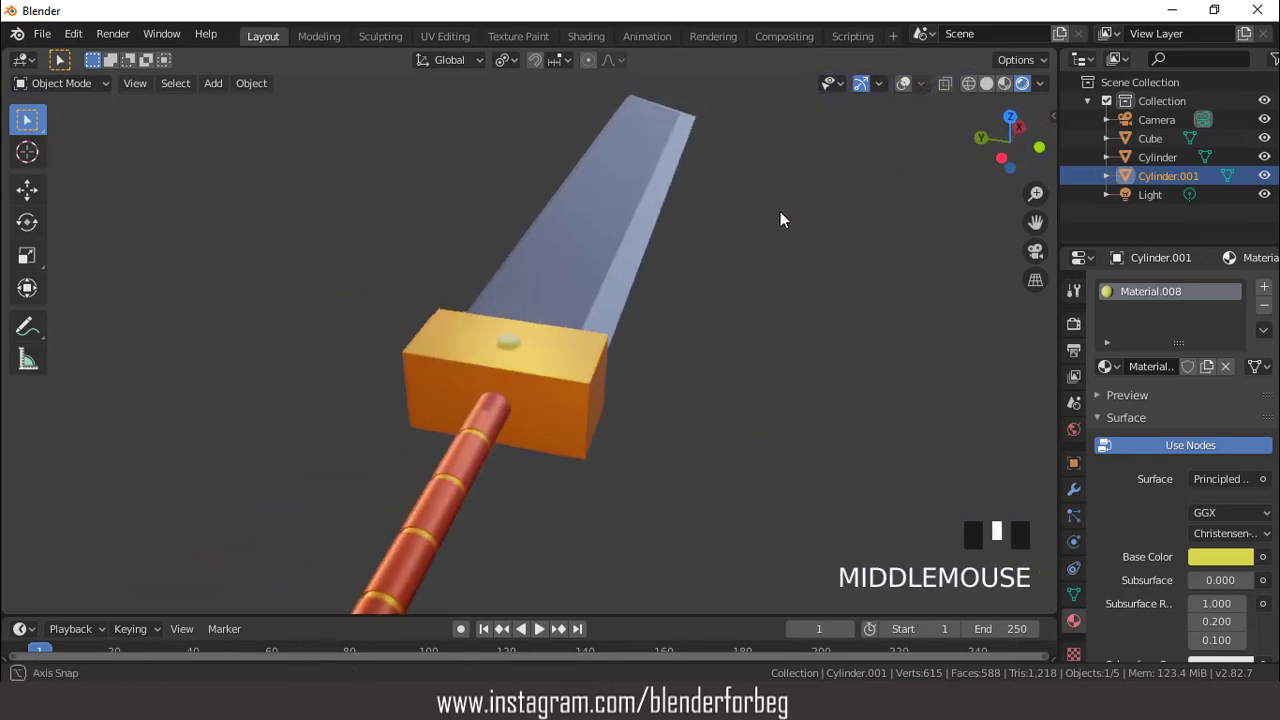